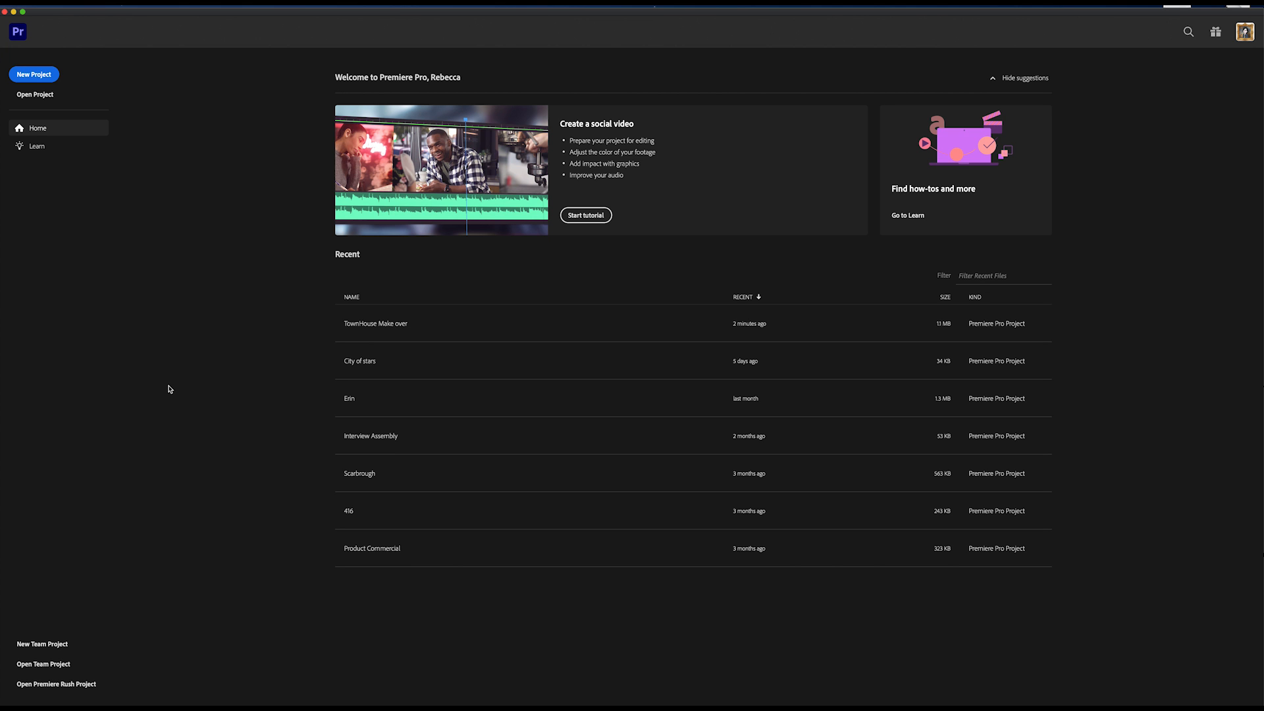
Start a new project named Assign 1 and browse for its location to HUMBER COURSE > MASTER FILES > Surfure Commercial on the Desktop.
click(46, 76)
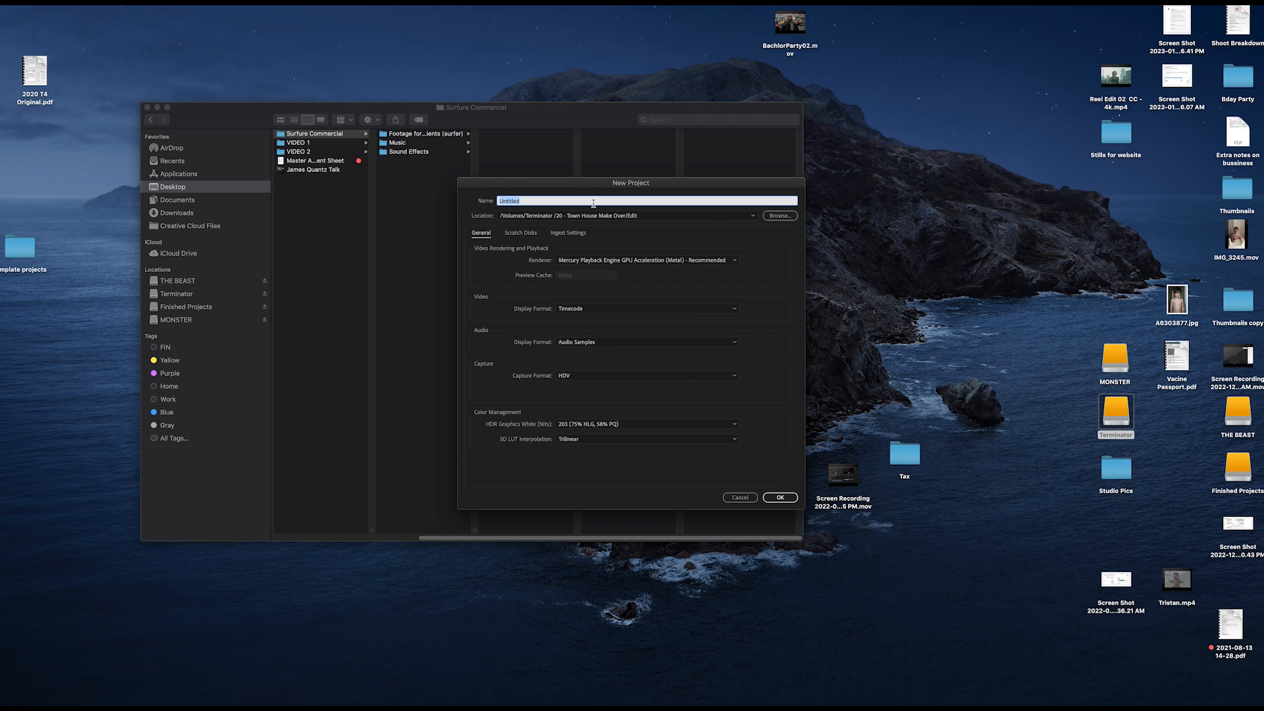
text(Assign 1)
click(778, 216)
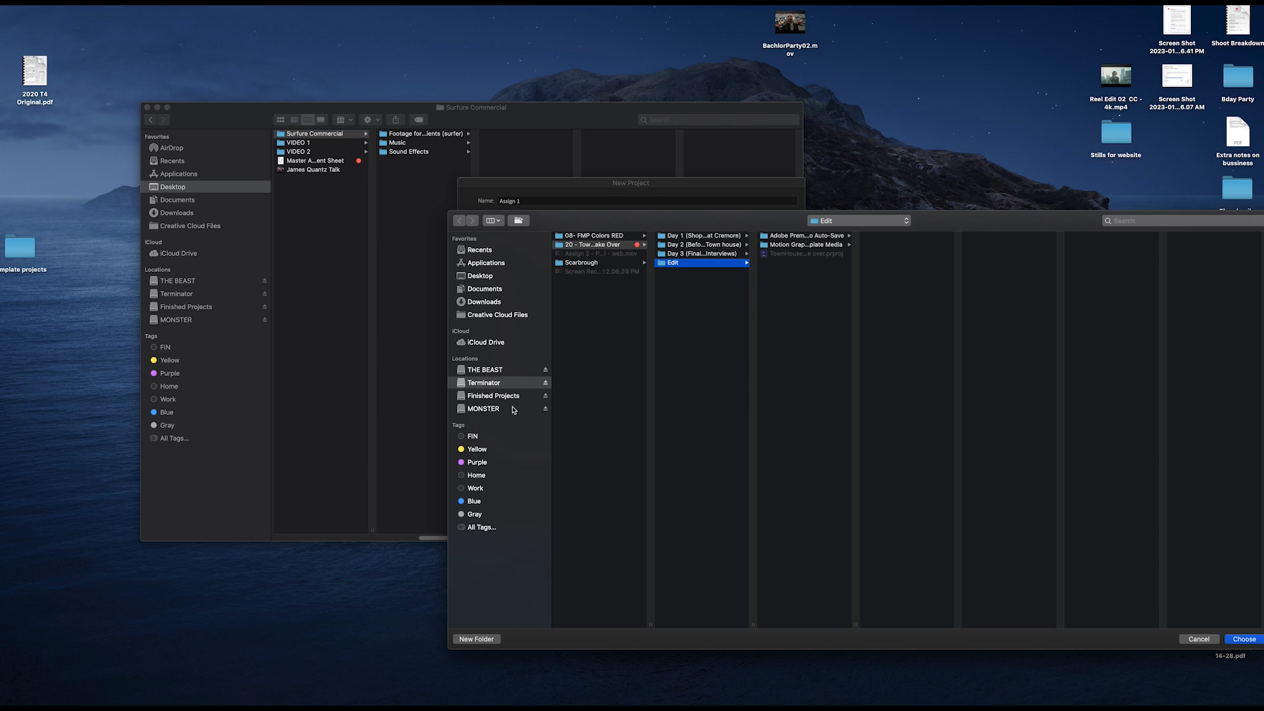
drag(754, 224, 531, 142)
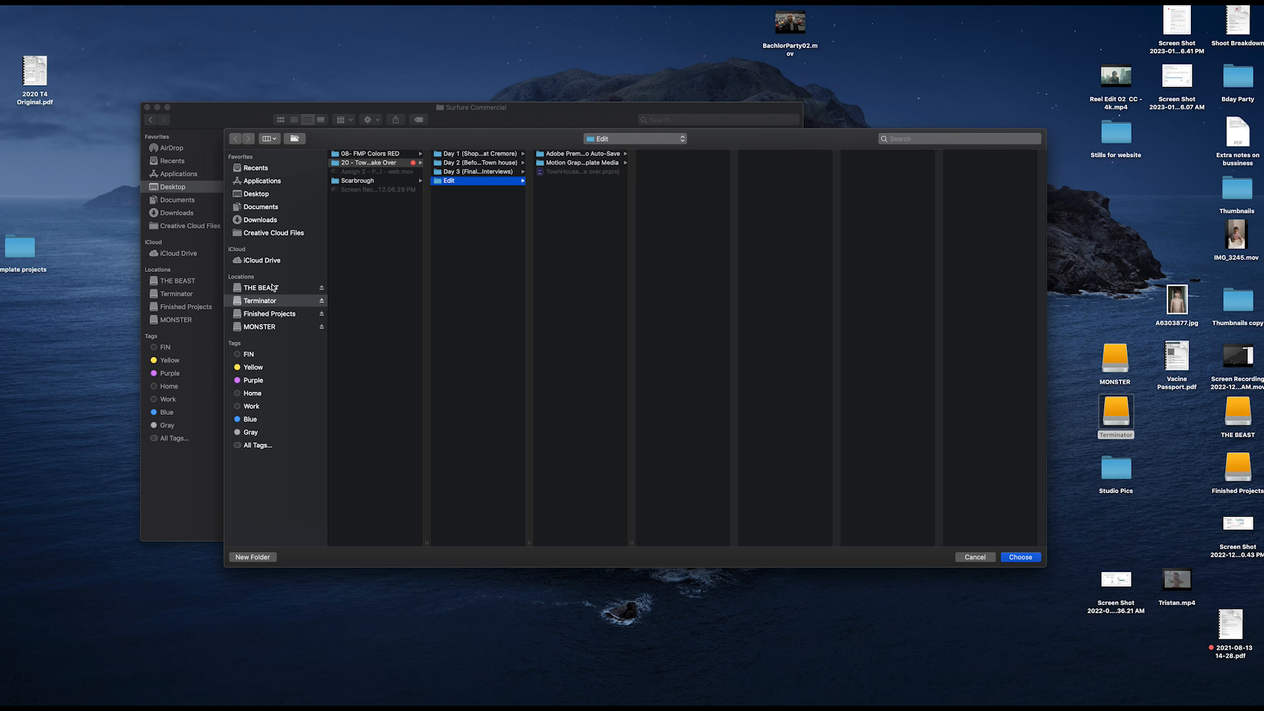
click(277, 194)
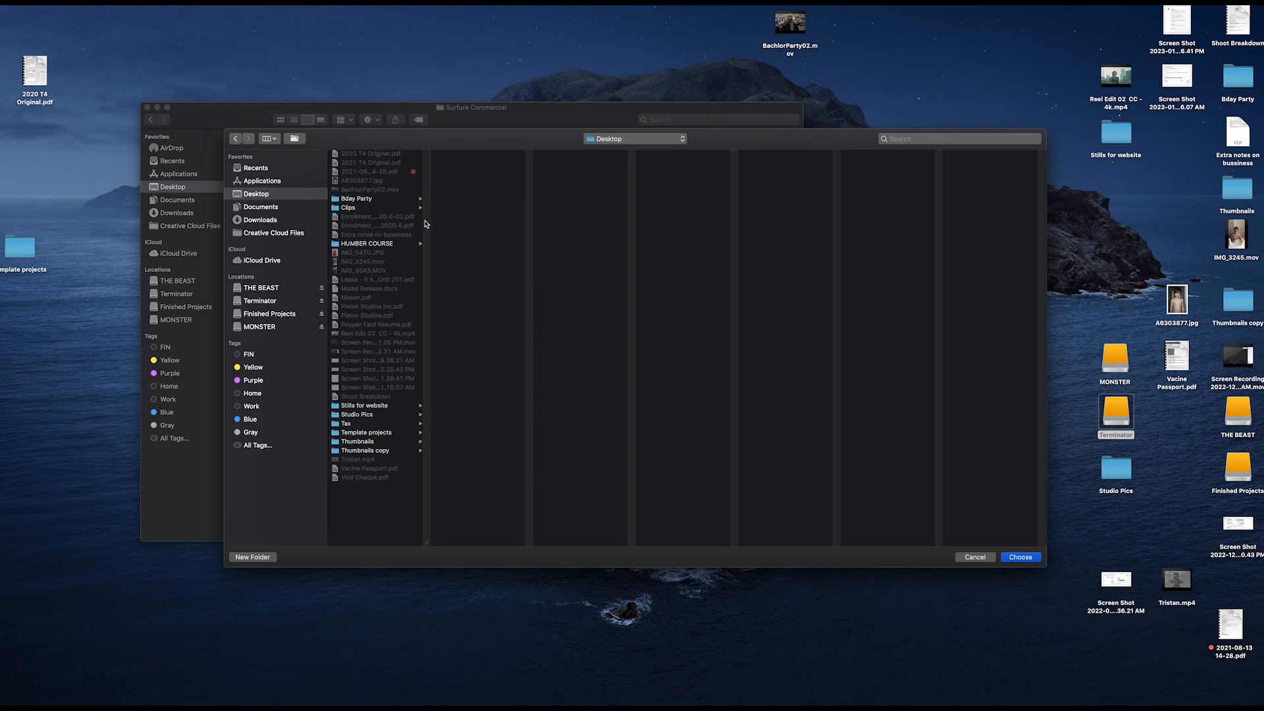
click(378, 244)
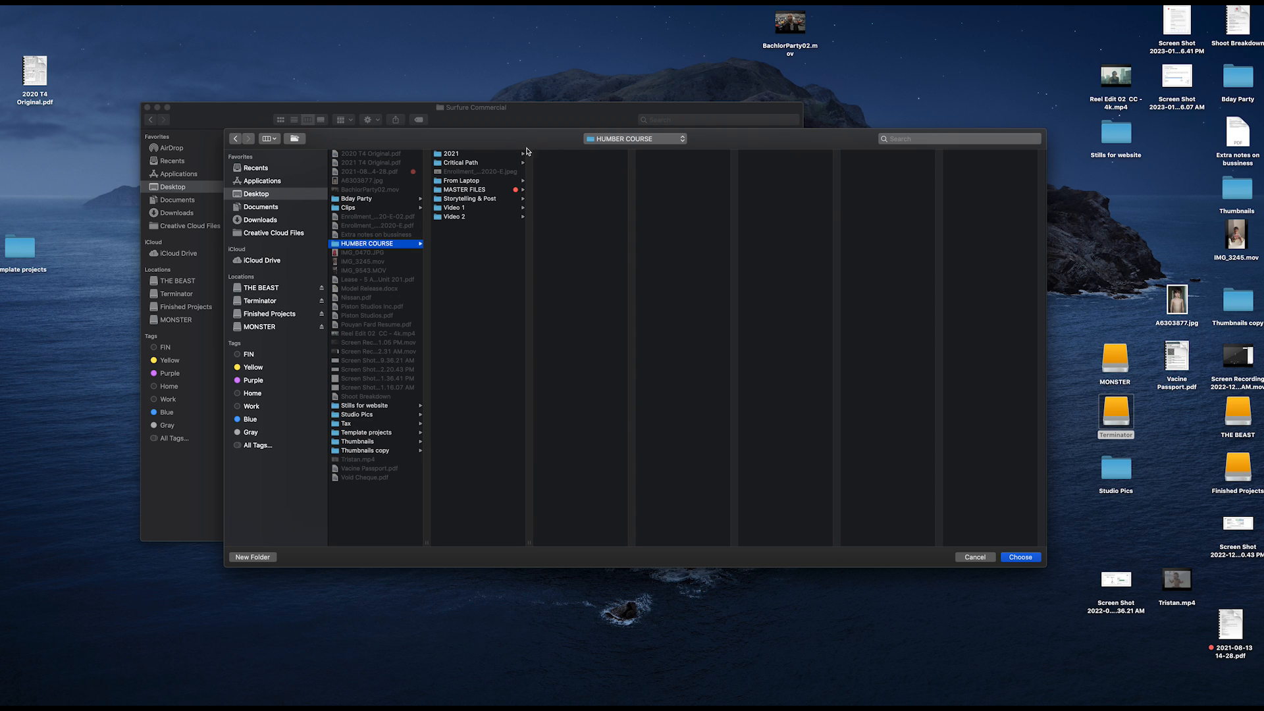
click(487, 191)
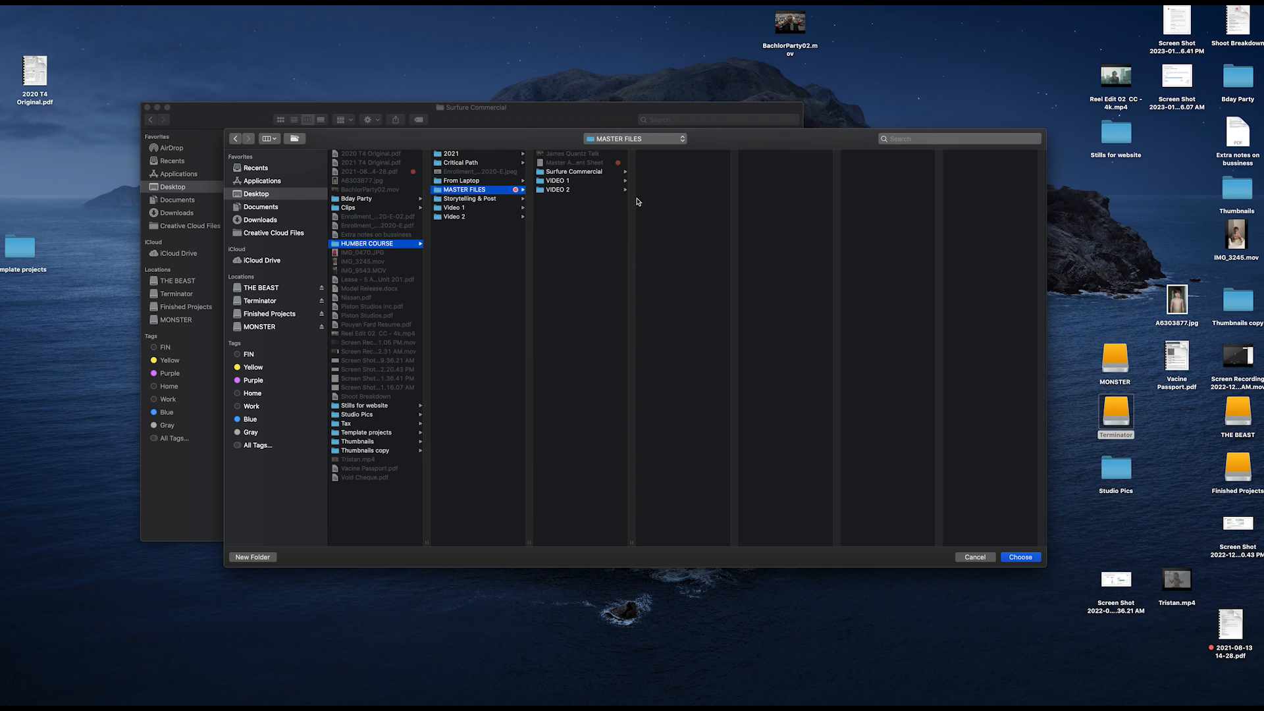
click(607, 172)
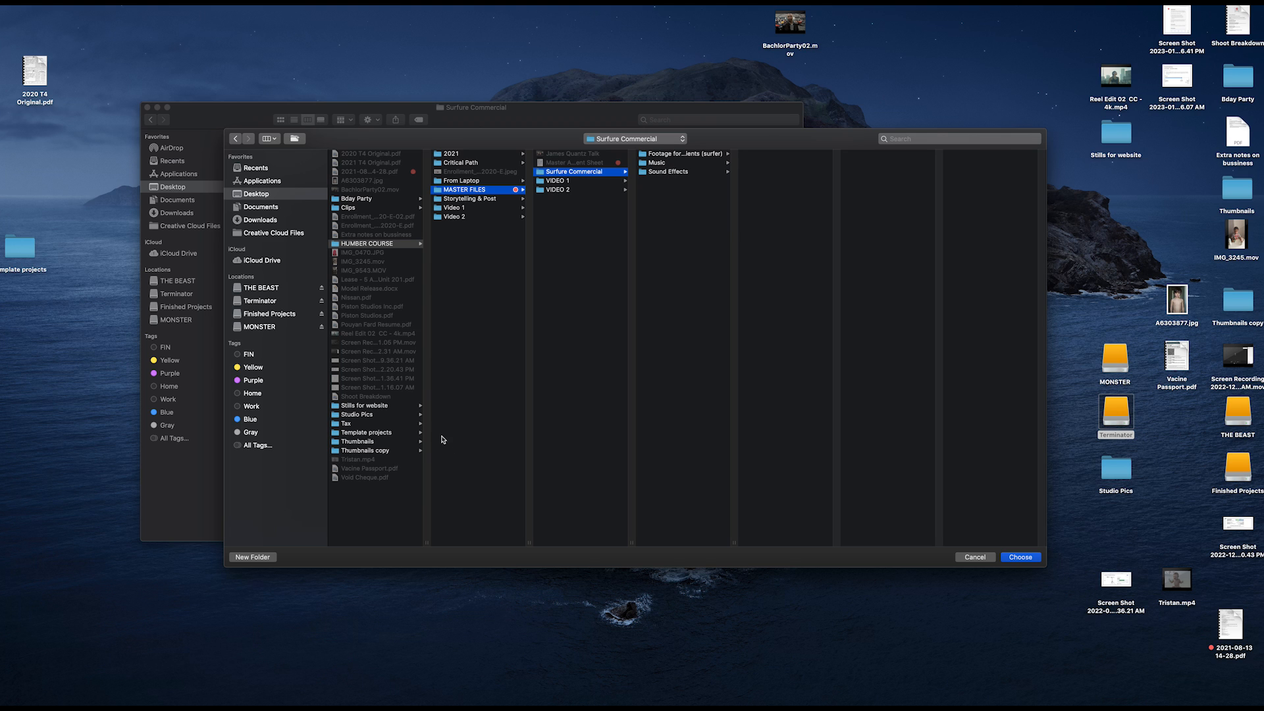
Add an Edit folder inside Surfure Commercial, choose it as the project location and create the project.
click(257, 560)
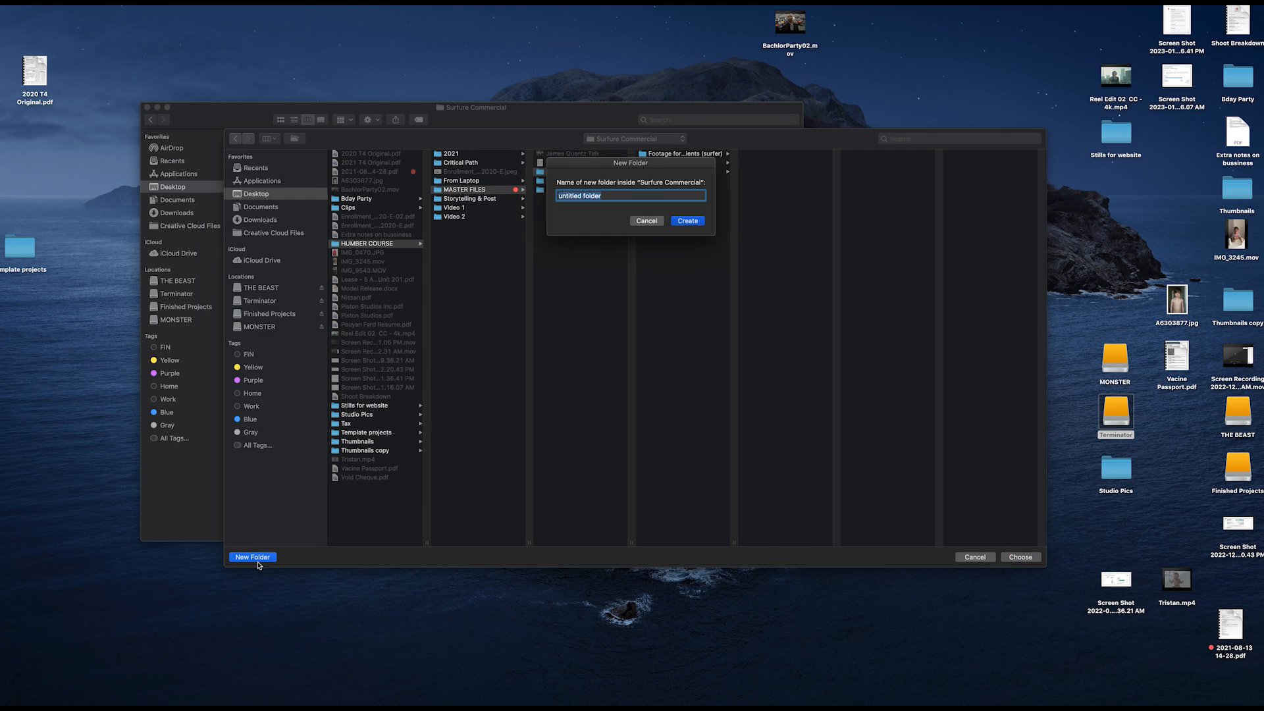
text(Edit)
key(Return)
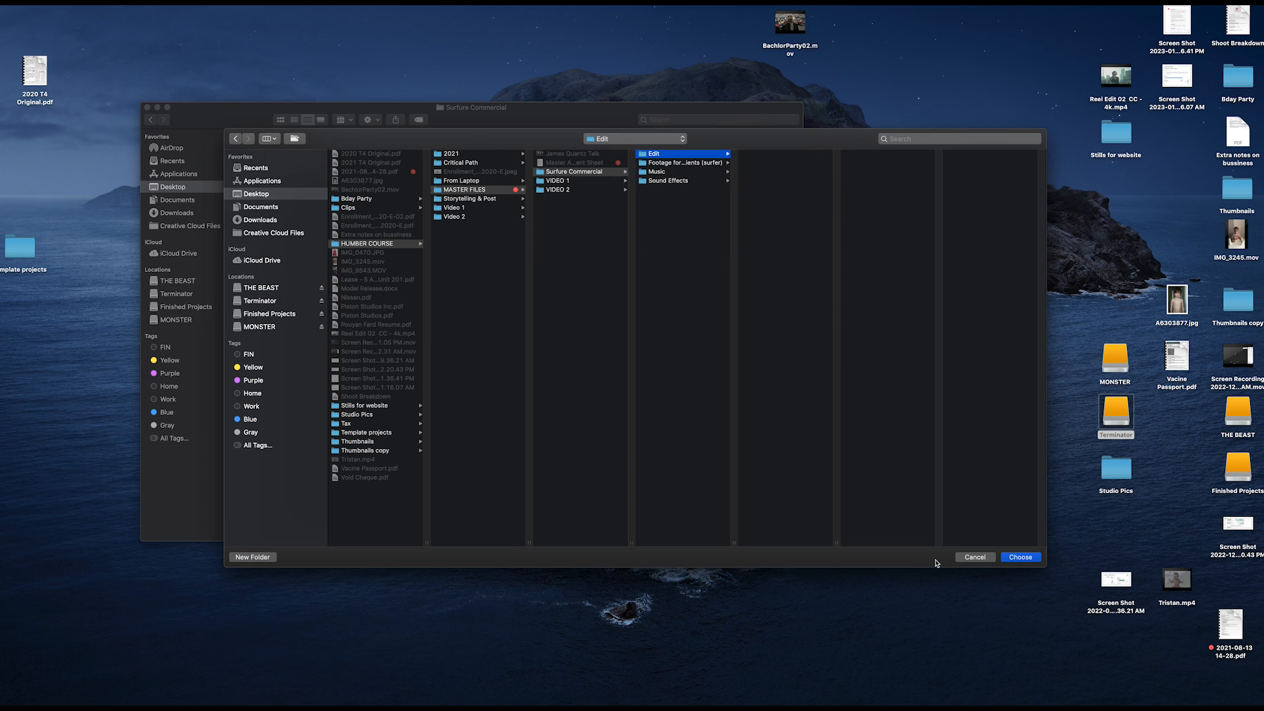
click(1020, 556)
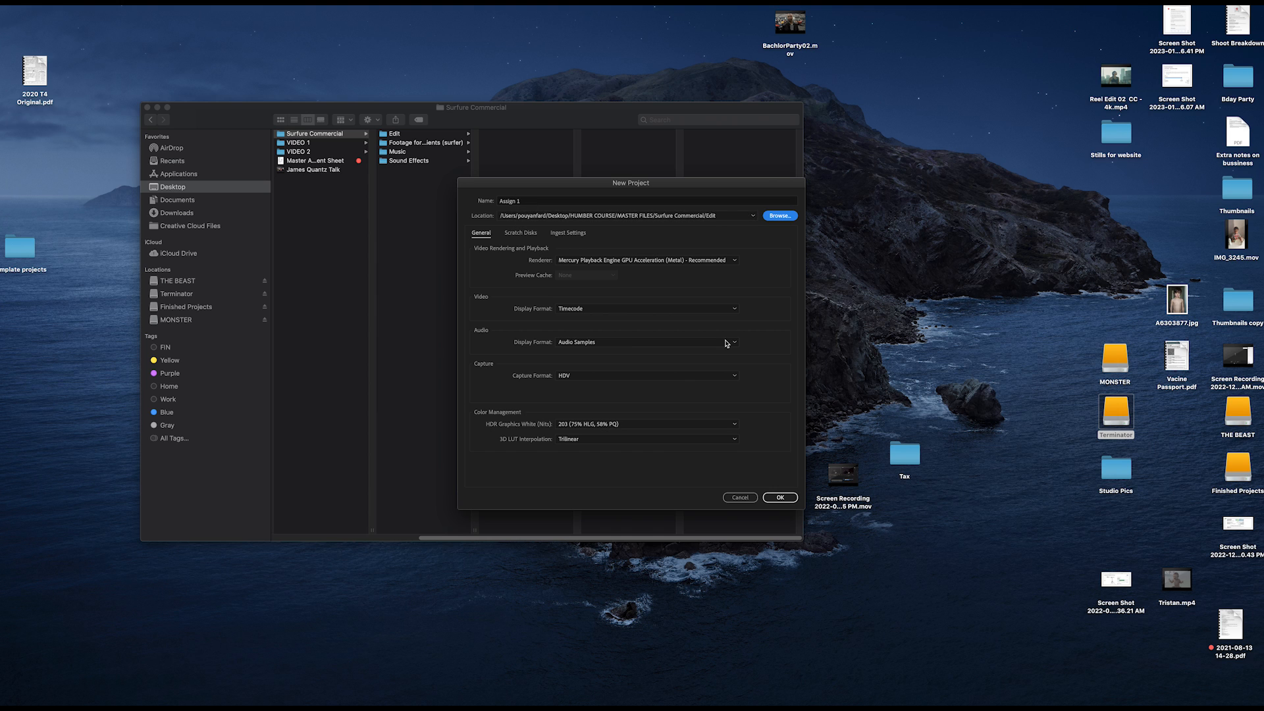
click(787, 498)
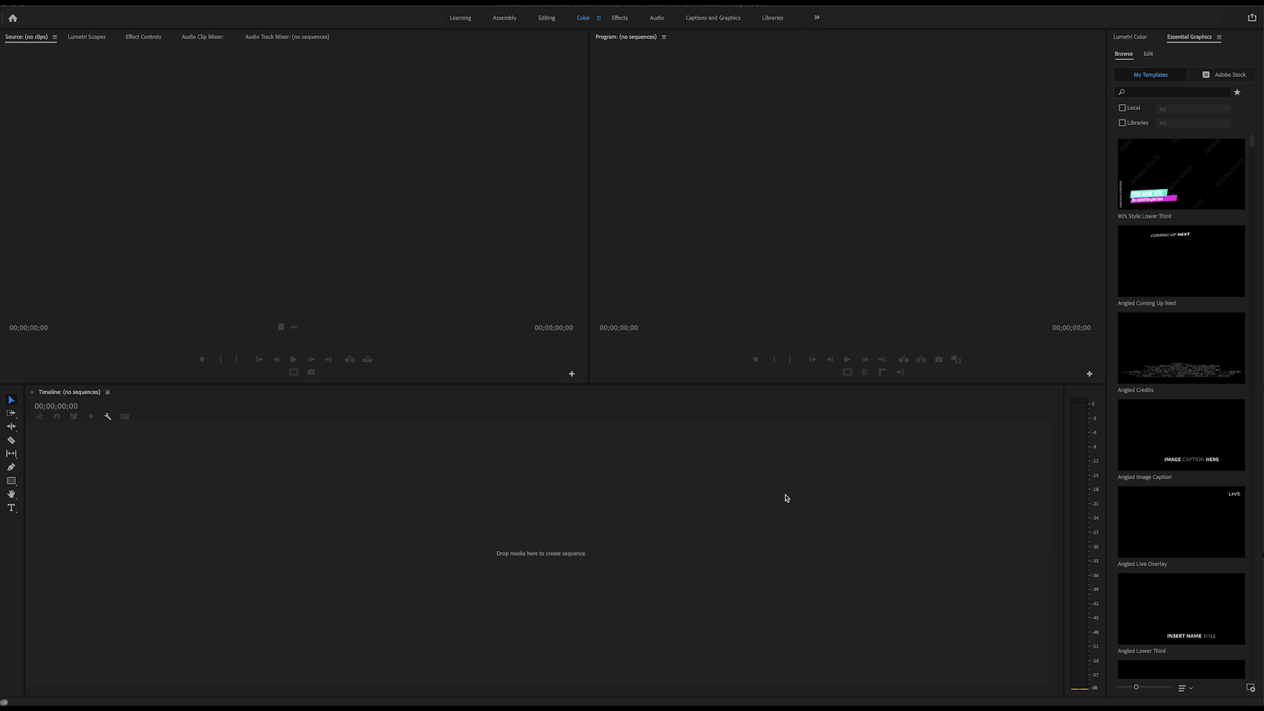
Bring the floating Project window onto the main screen, over the centre of the workspace.
click(341, 243)
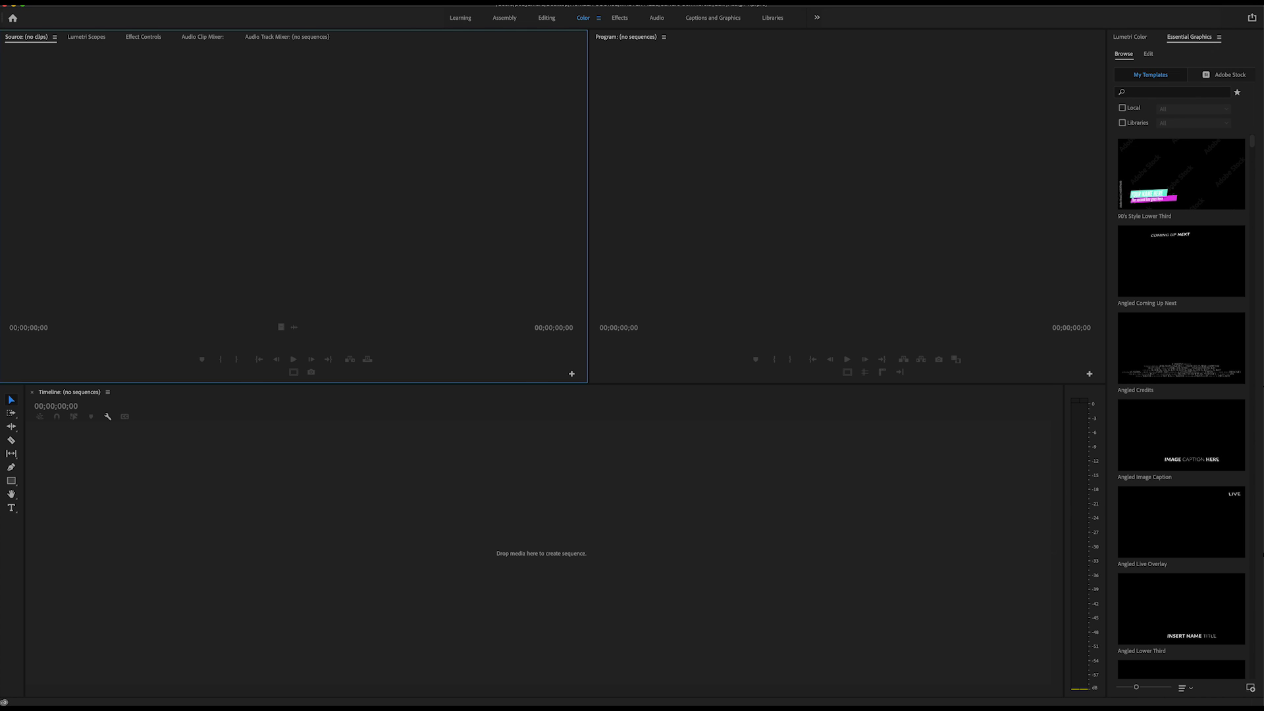
drag(0, 155, 611, 135)
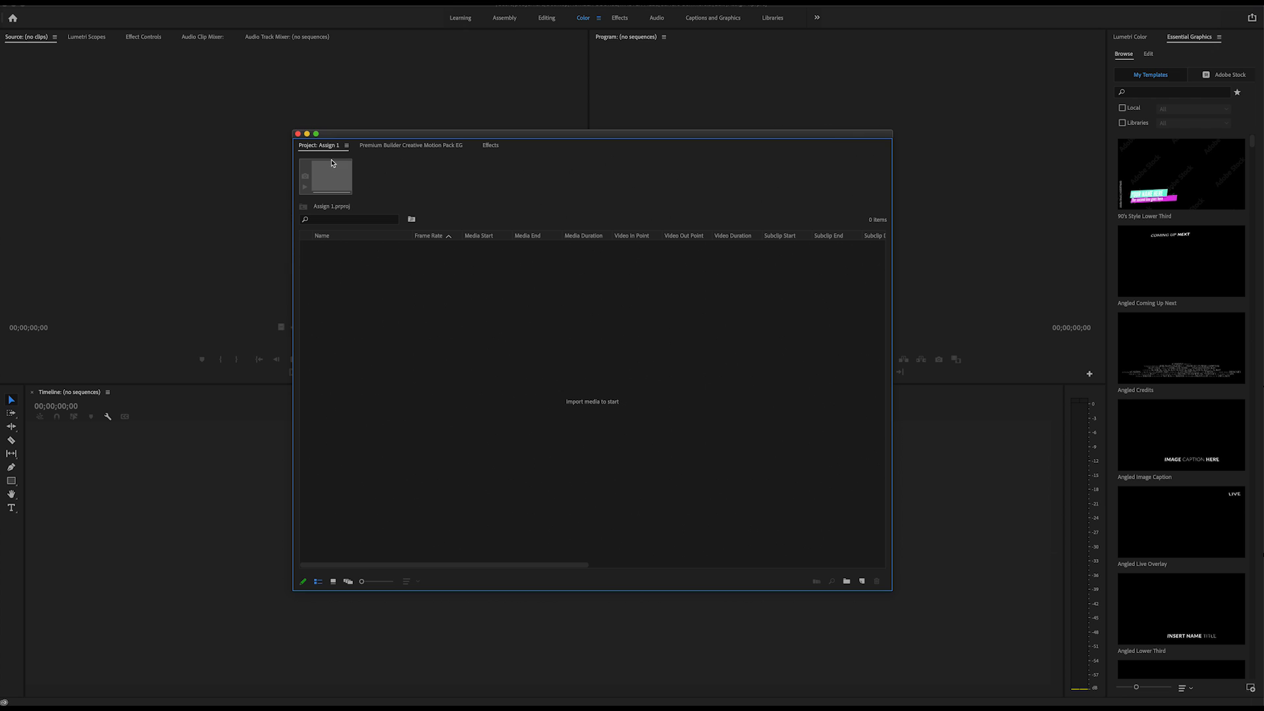
Dock the Project panel in the Source monitor group, and move it back into its floating window.
drag(323, 146, 200, 43)
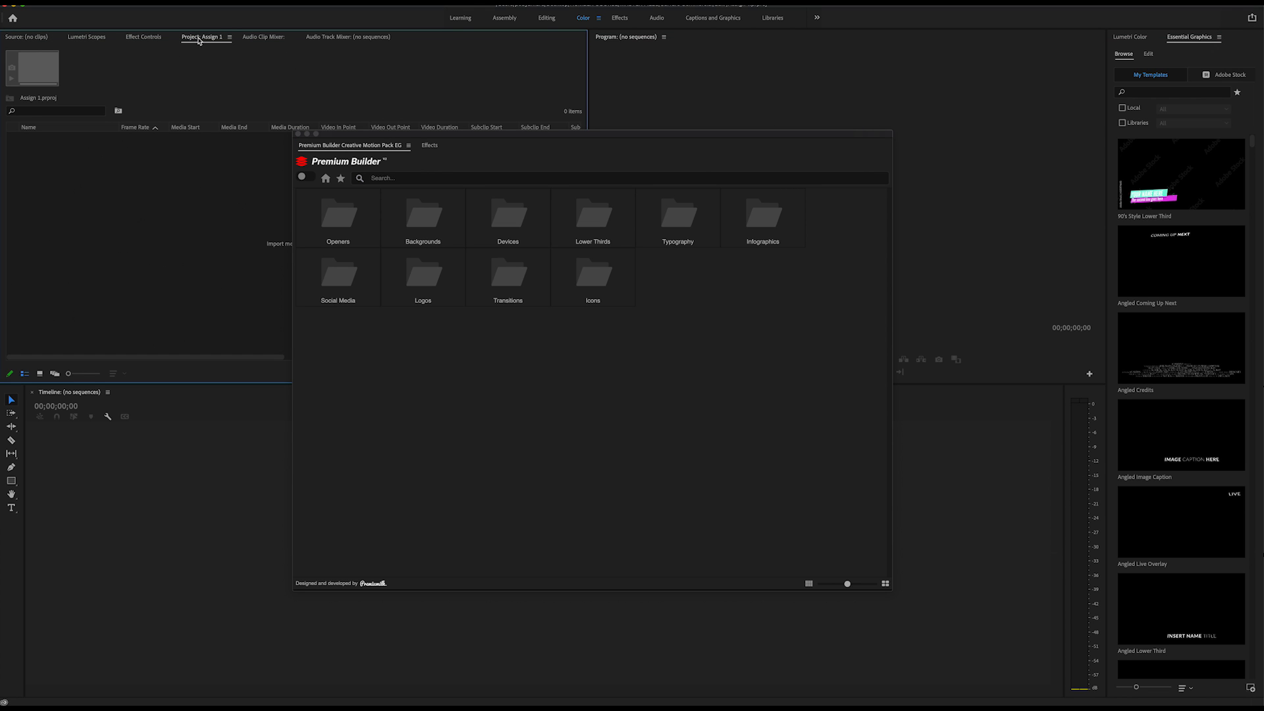
drag(211, 37, 475, 153)
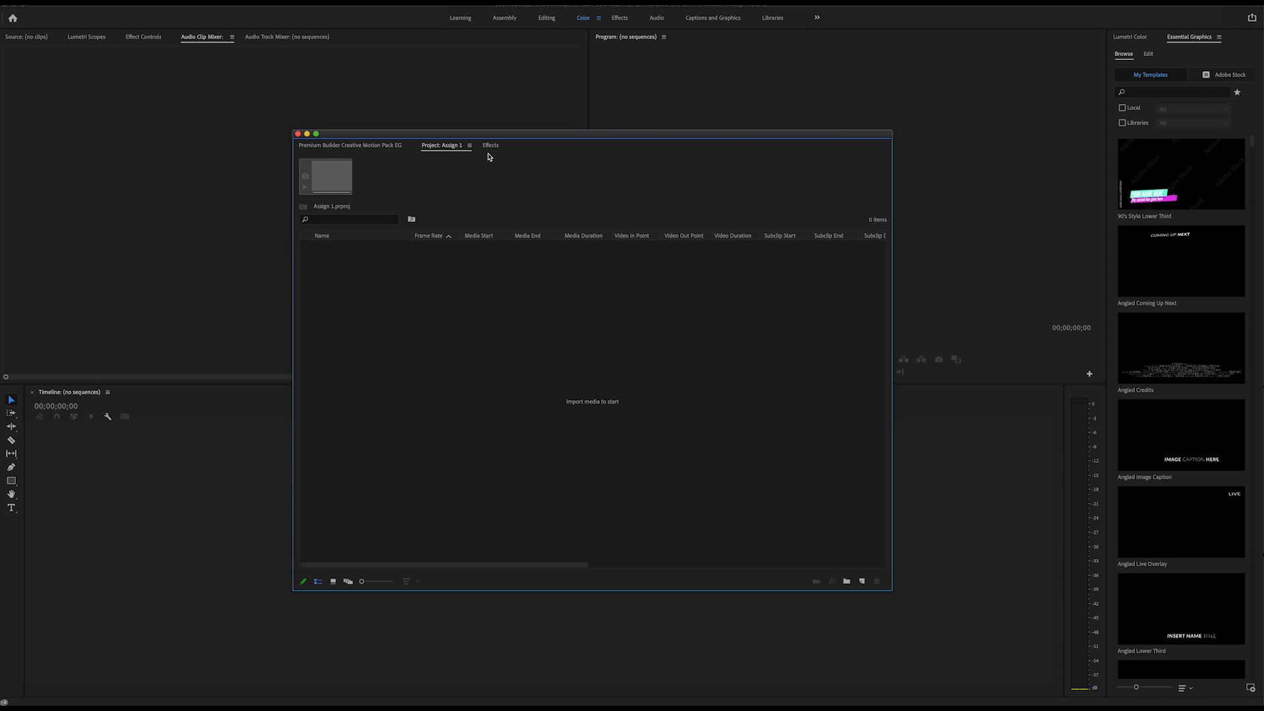
Start a media import and browse to HUMBER COURSE > MASTER FILES > Surfure Commercial on the Desktop.
double_click(515, 342)
click(987, 497)
click(76, 2)
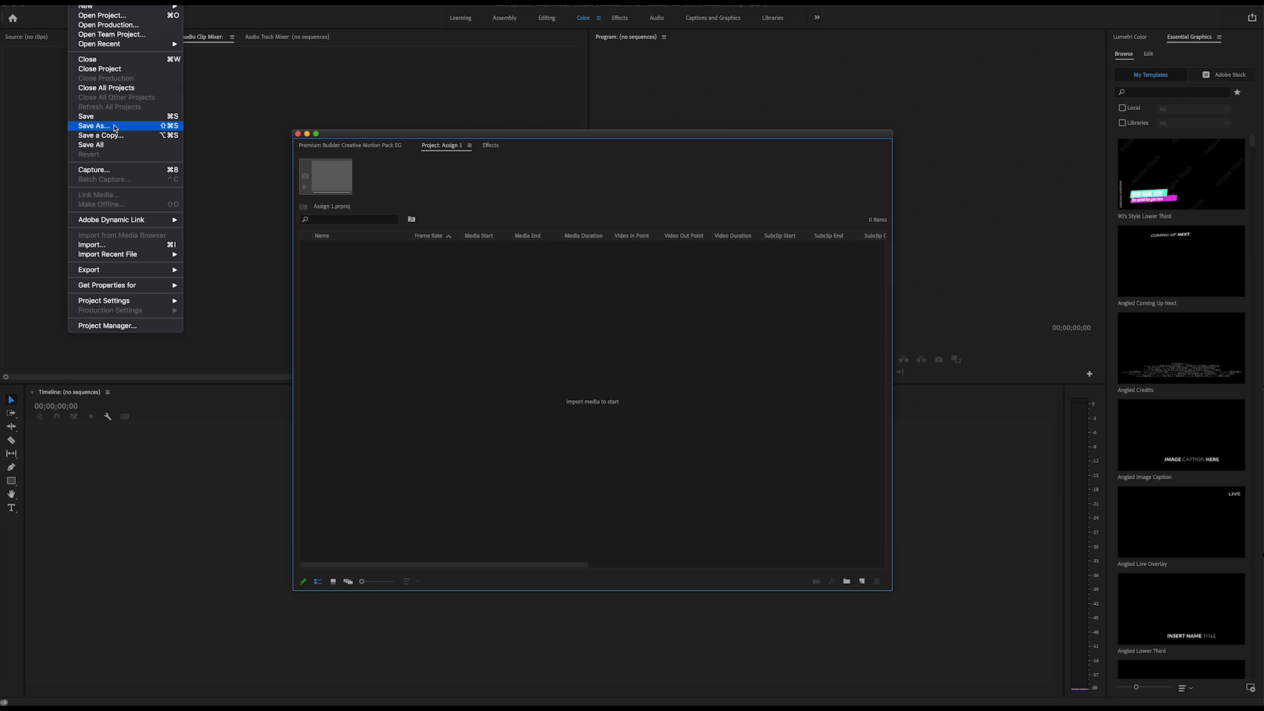
click(160, 245)
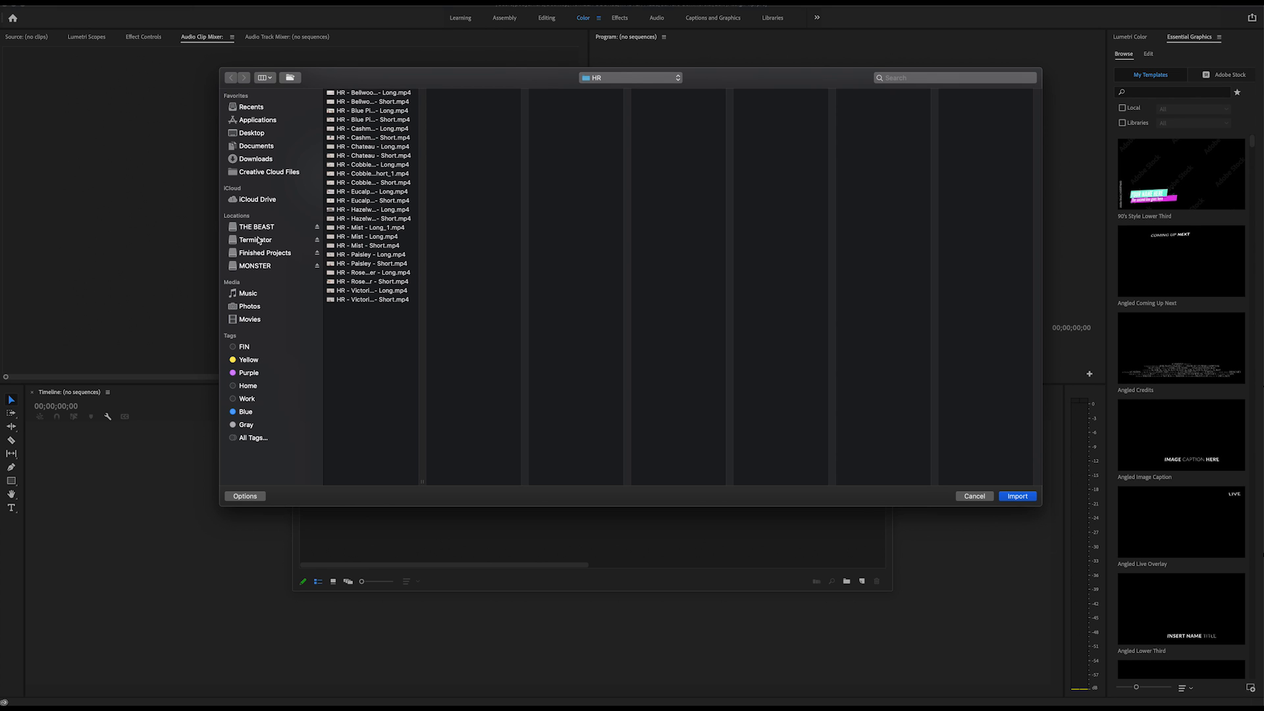
click(273, 134)
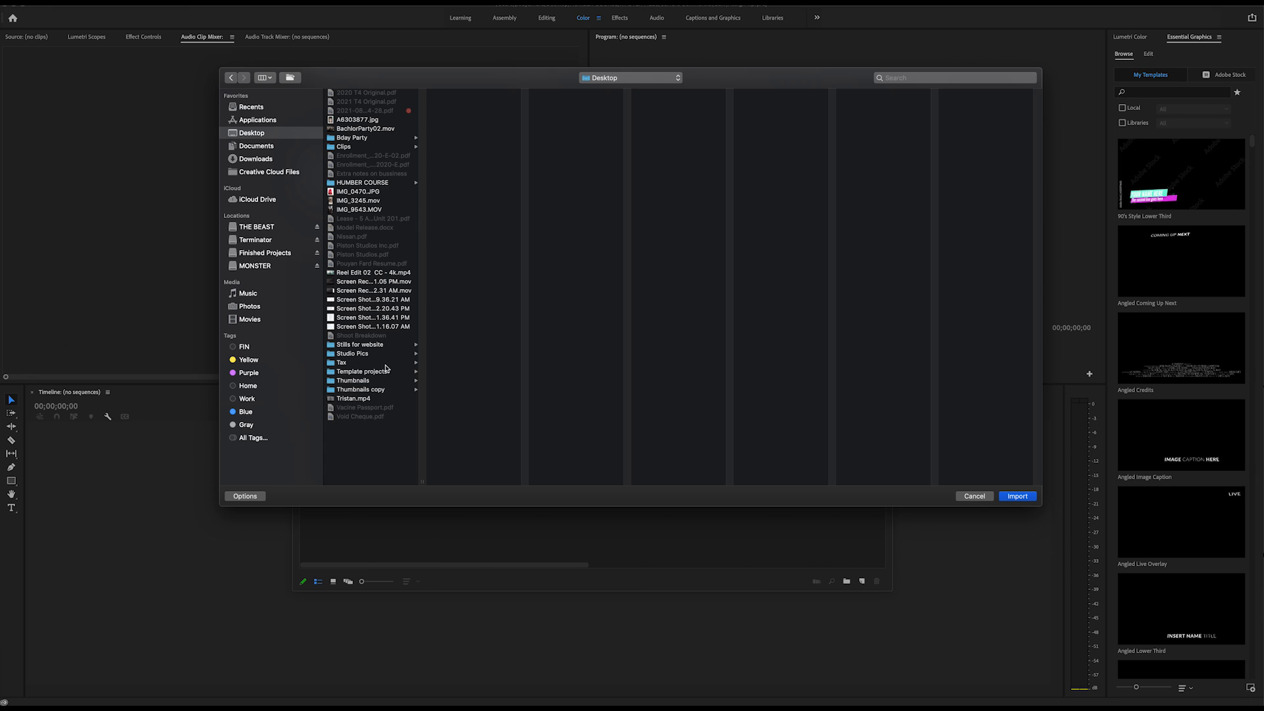
click(372, 183)
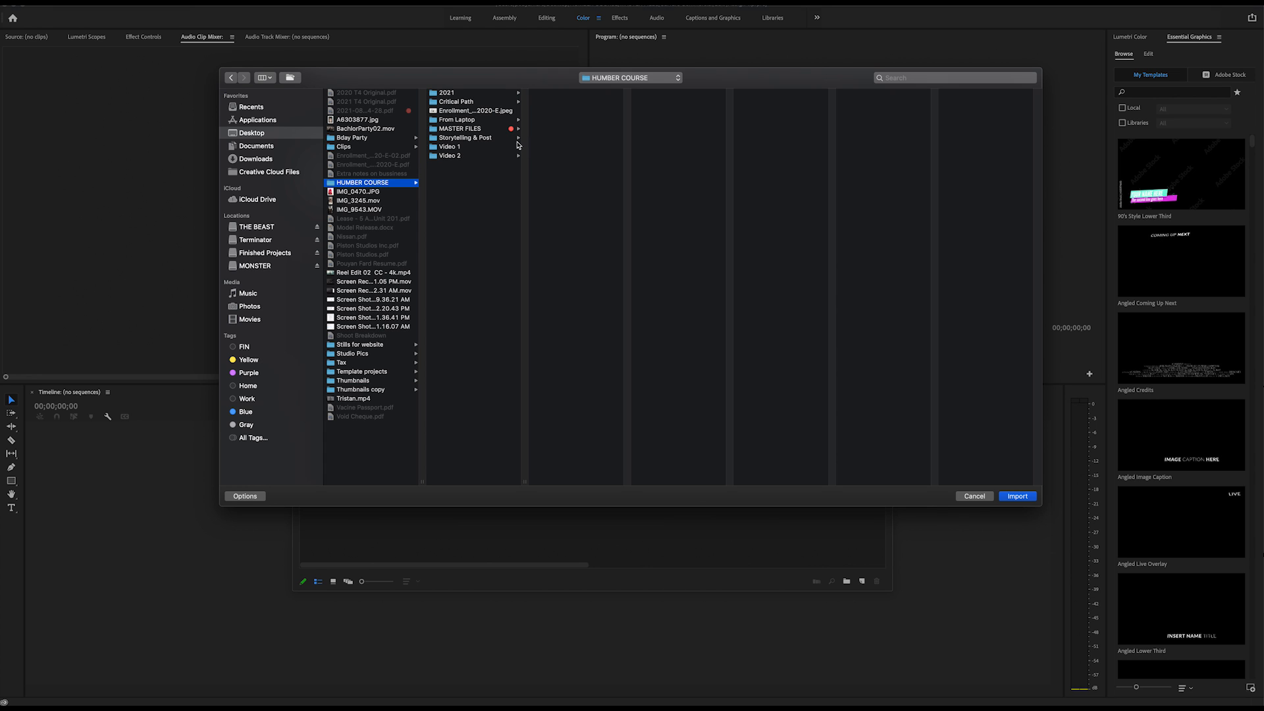
click(498, 130)
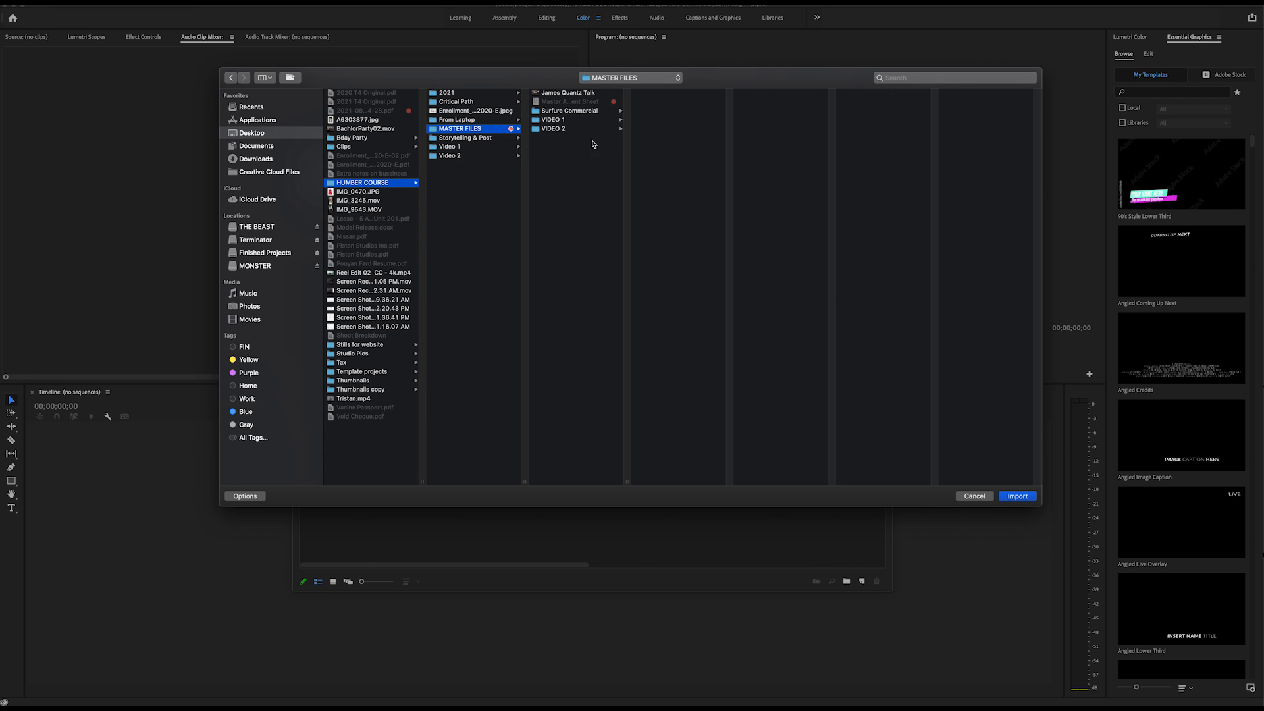
click(589, 112)
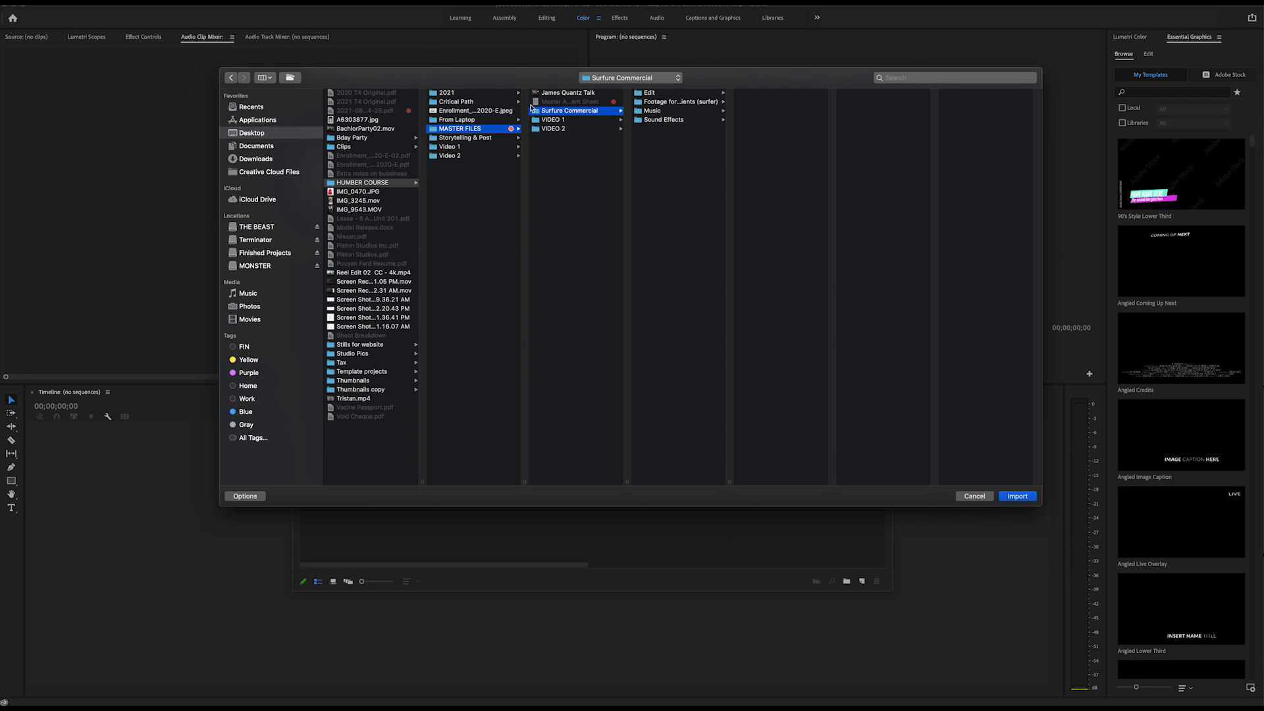
Import the surfer footage, Music and Sound Effects folders together into the project.
click(676, 103)
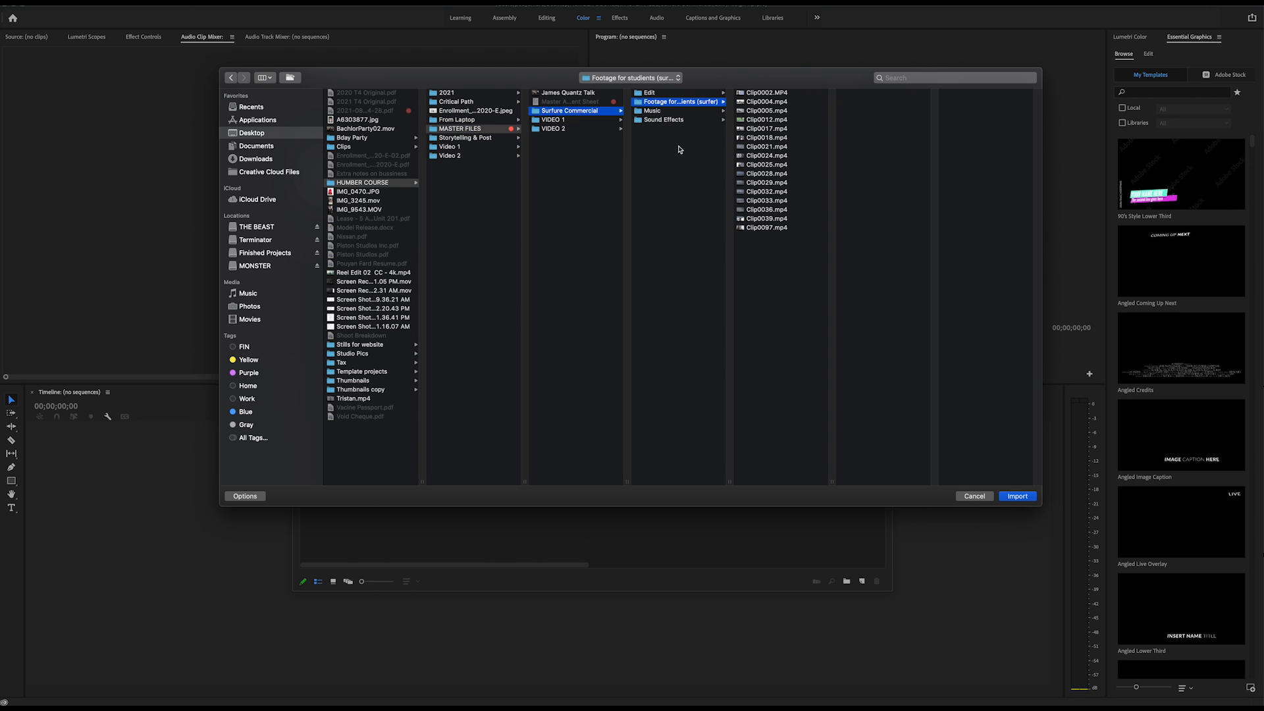
click(687, 113)
click(690, 120)
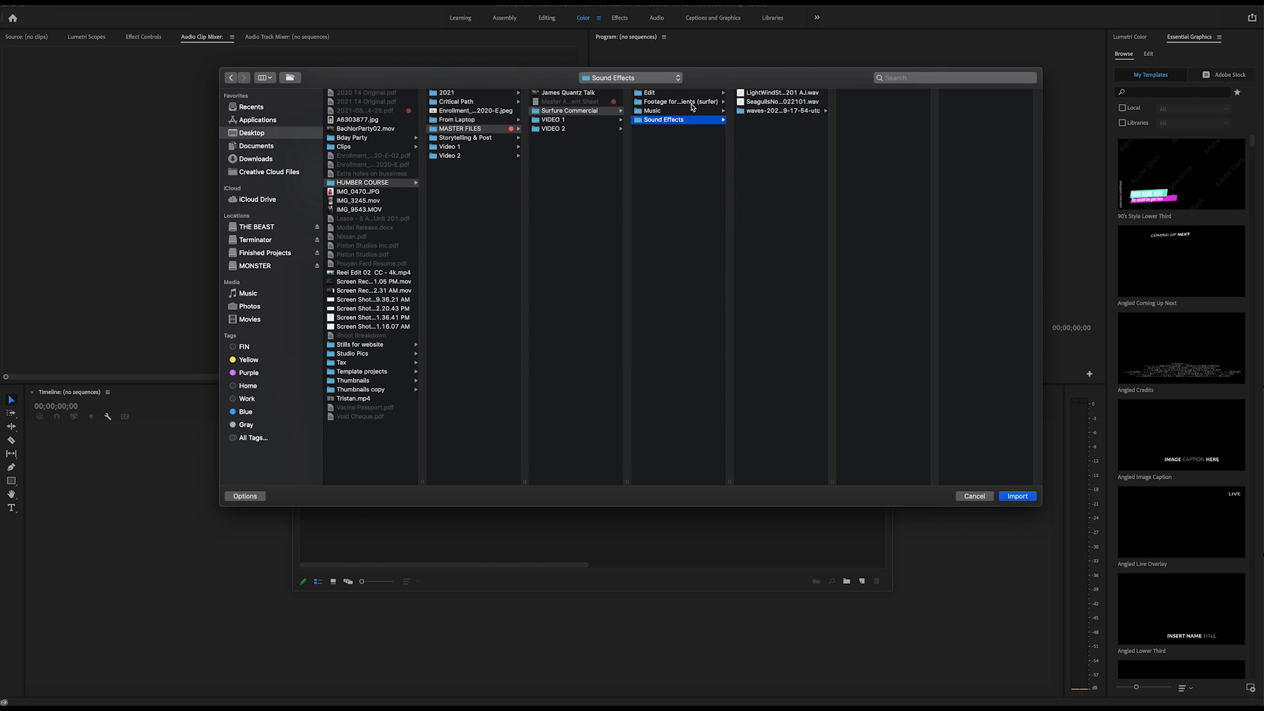
click(689, 103)
shift+click(681, 120)
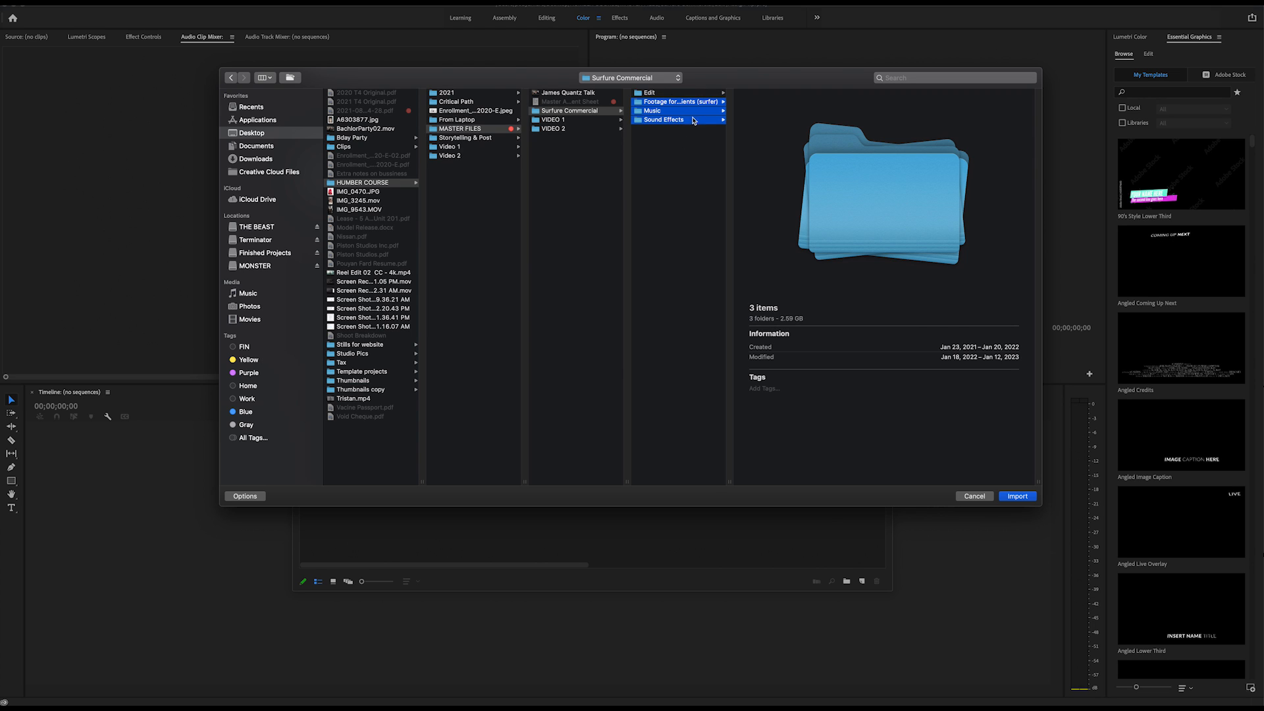
click(1018, 496)
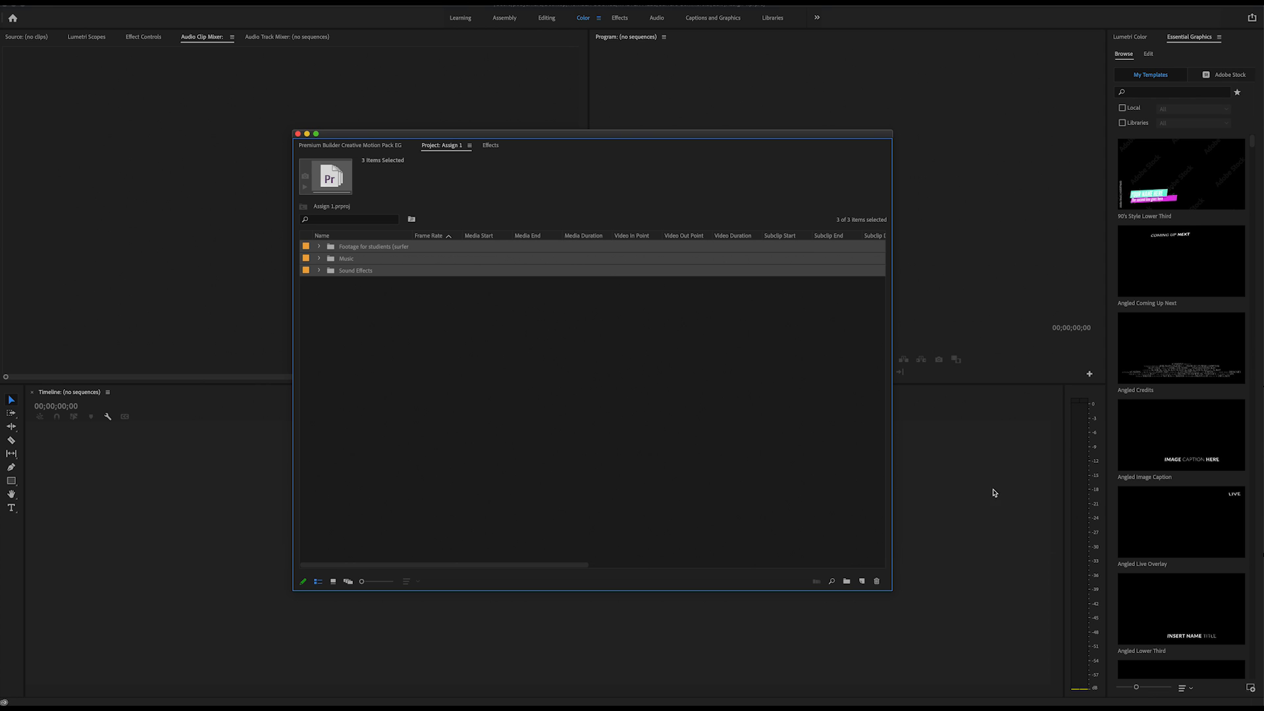
Inspect the contents of the imported footage, Music and Sound Effects bins, and collapse the Music and Sound Effects bins.
click(386, 375)
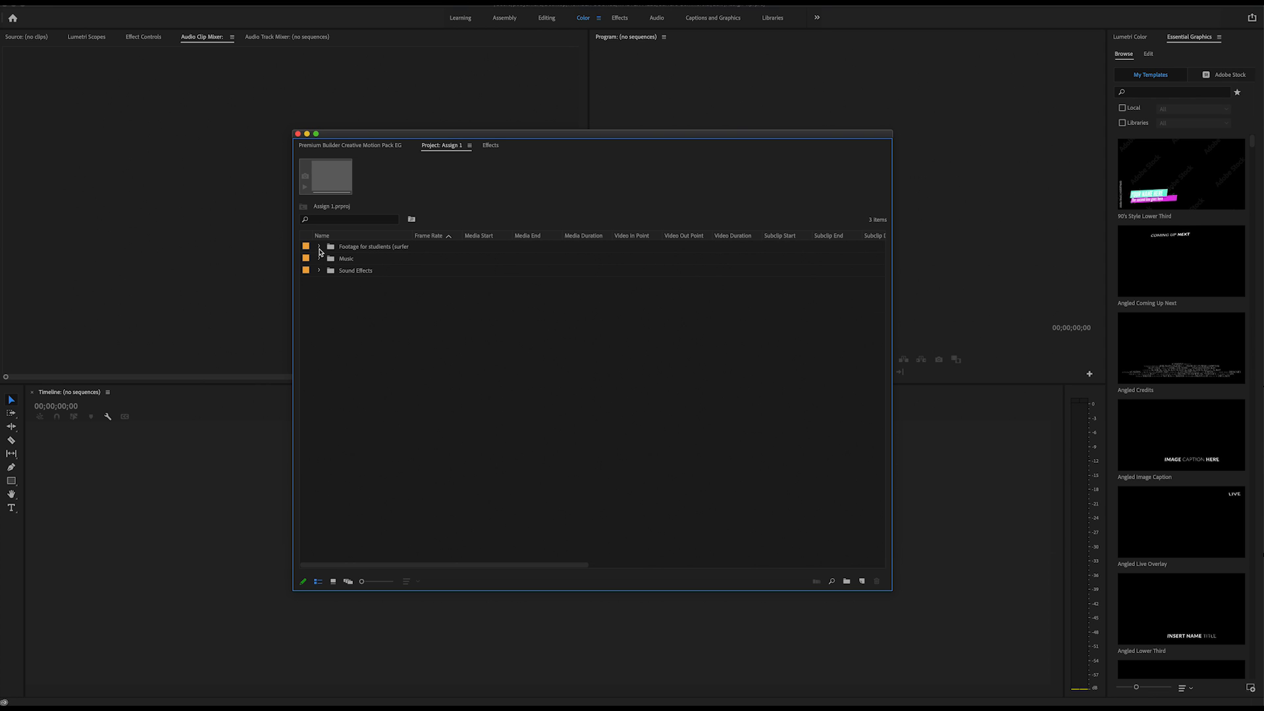
click(319, 247)
click(318, 450)
click(319, 498)
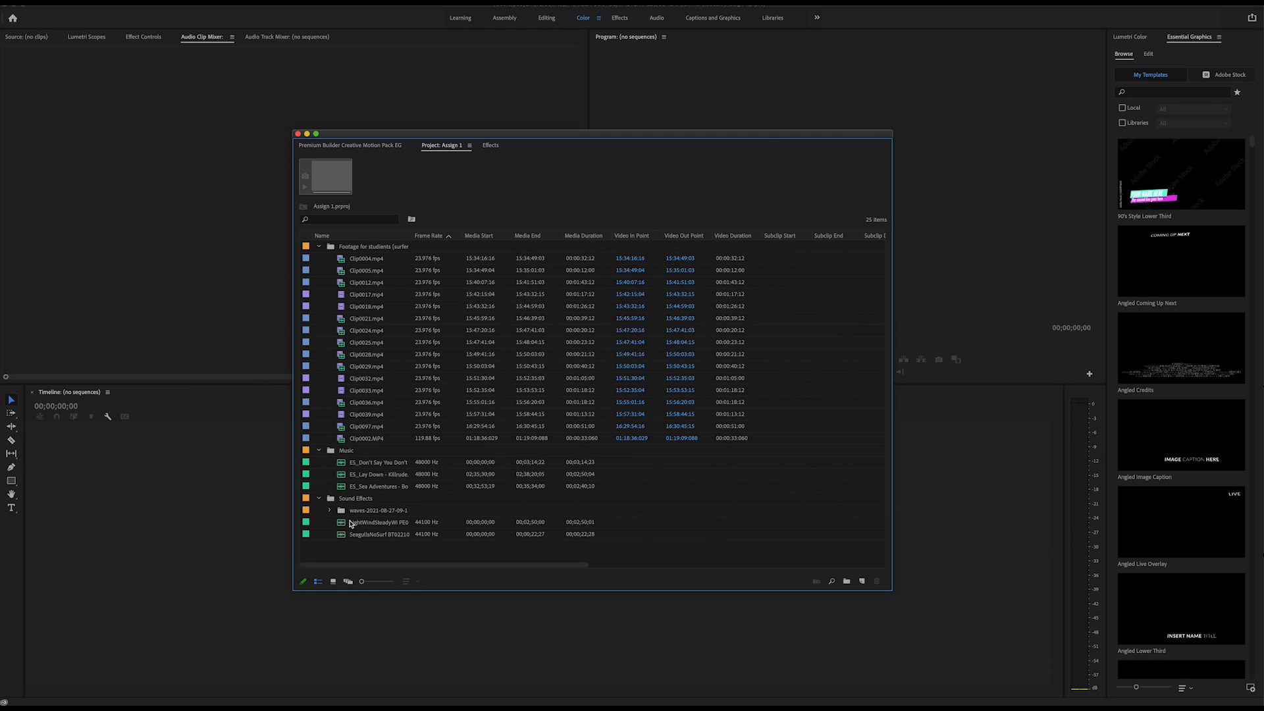
click(329, 511)
click(319, 498)
click(321, 452)
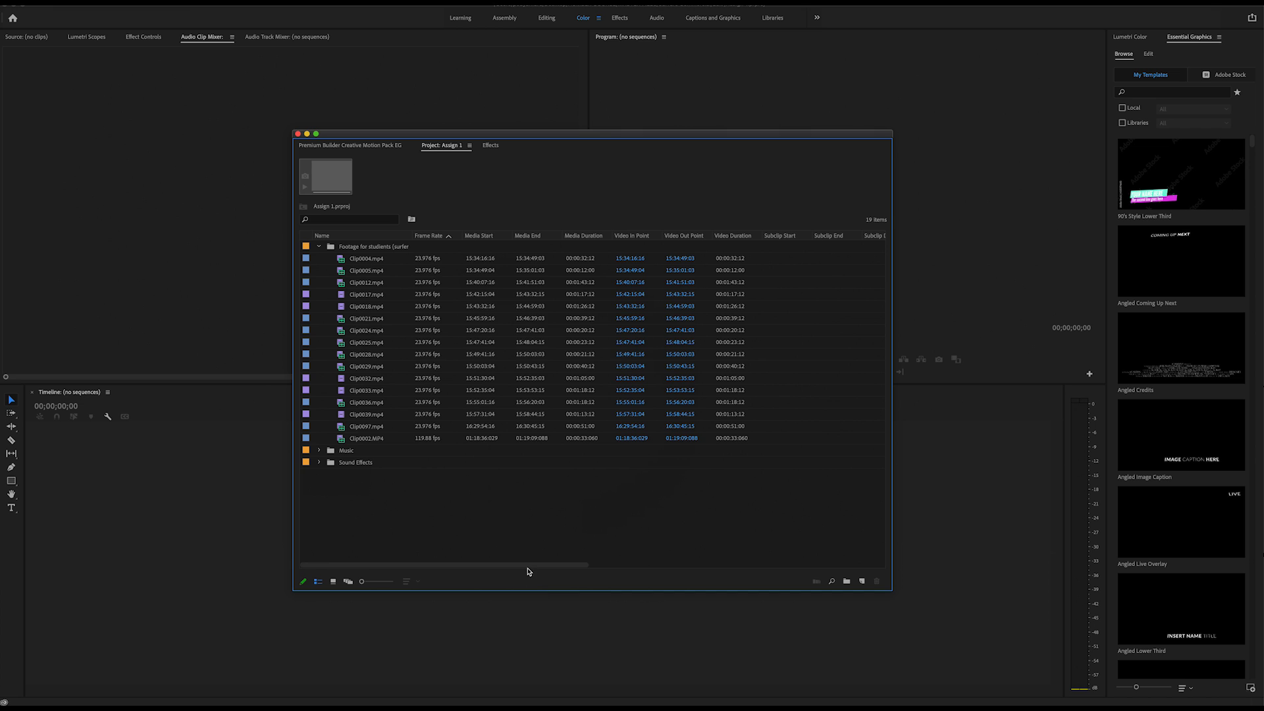
Examine the footage clips' metadata columns, such as frame rate, video info and audio info, and collapse the footage bin.
drag(527, 566, 452, 574)
drag(474, 566, 671, 586)
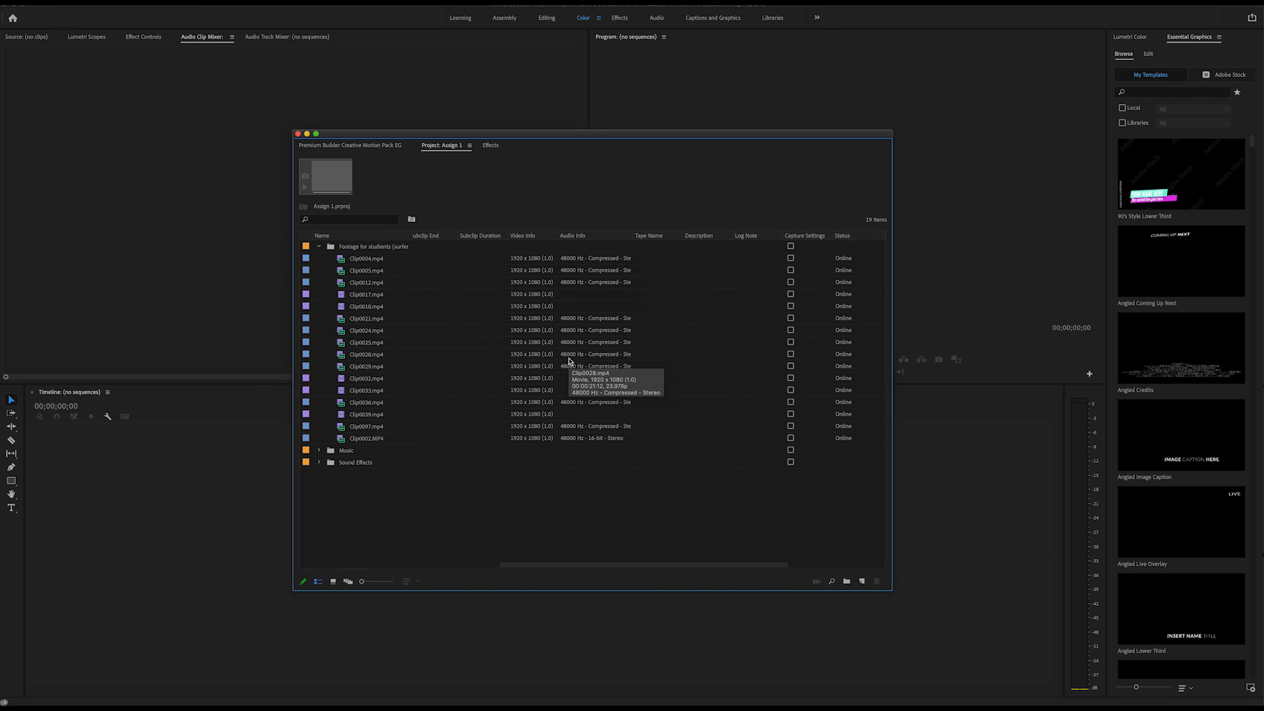
drag(536, 567, 318, 566)
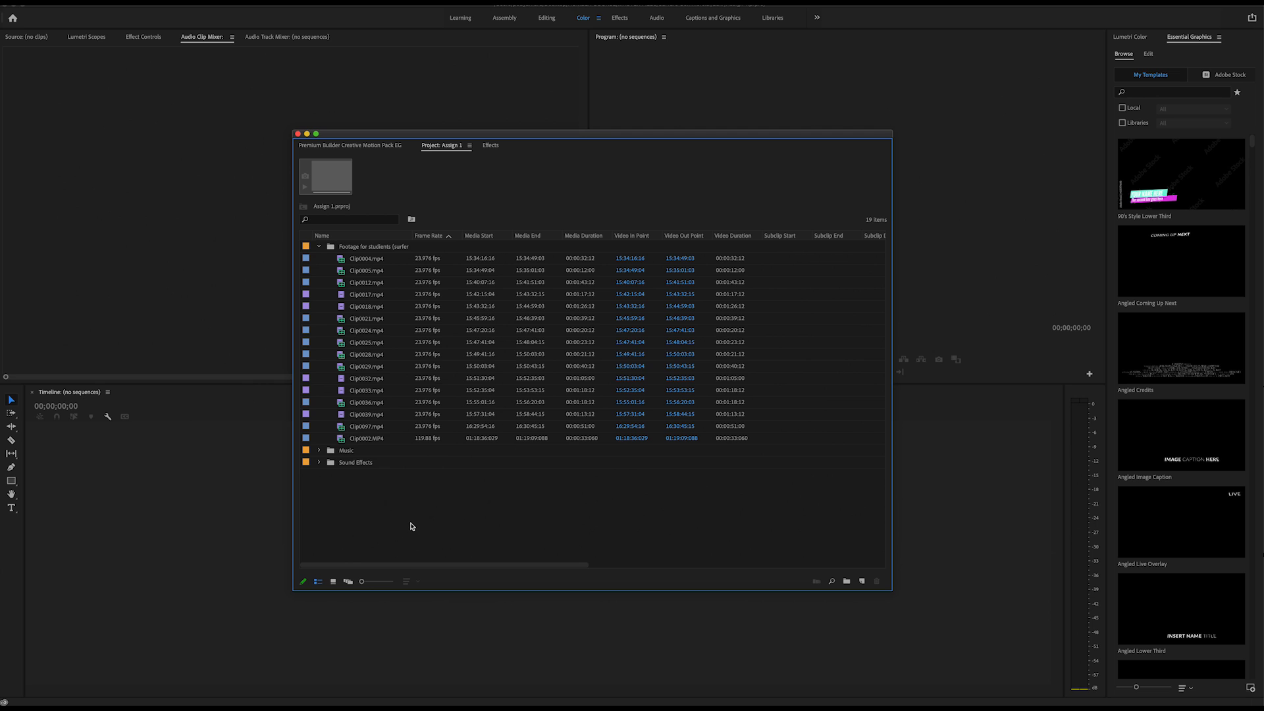
click(319, 247)
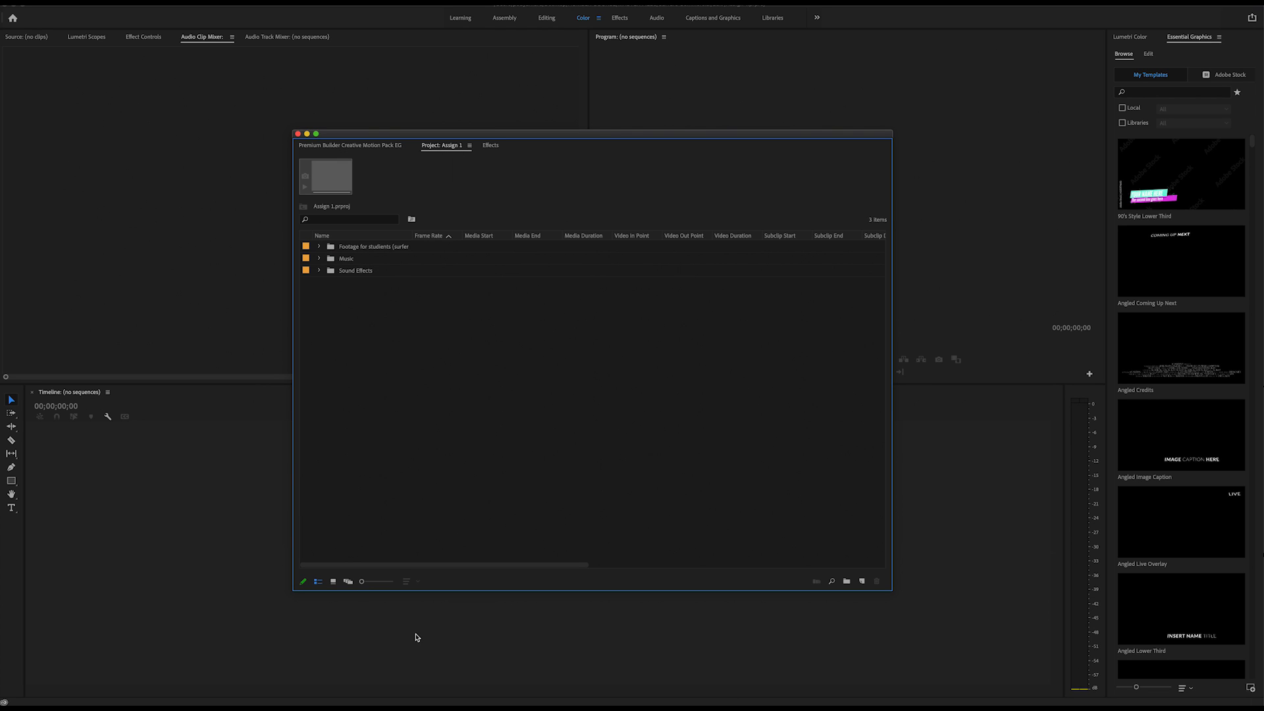
Start a new sequence in the project and review its available presets, video settings and track settings.
right_click(460, 380)
mouse_move(523, 421)
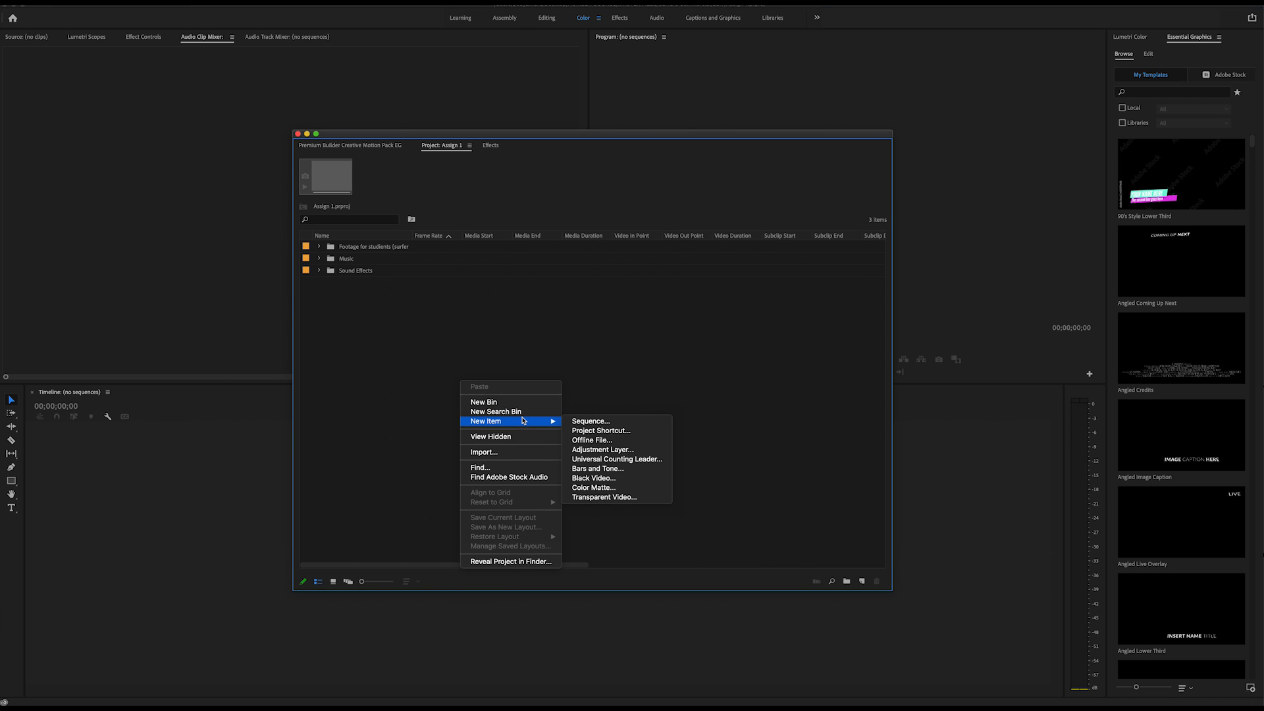
click(619, 421)
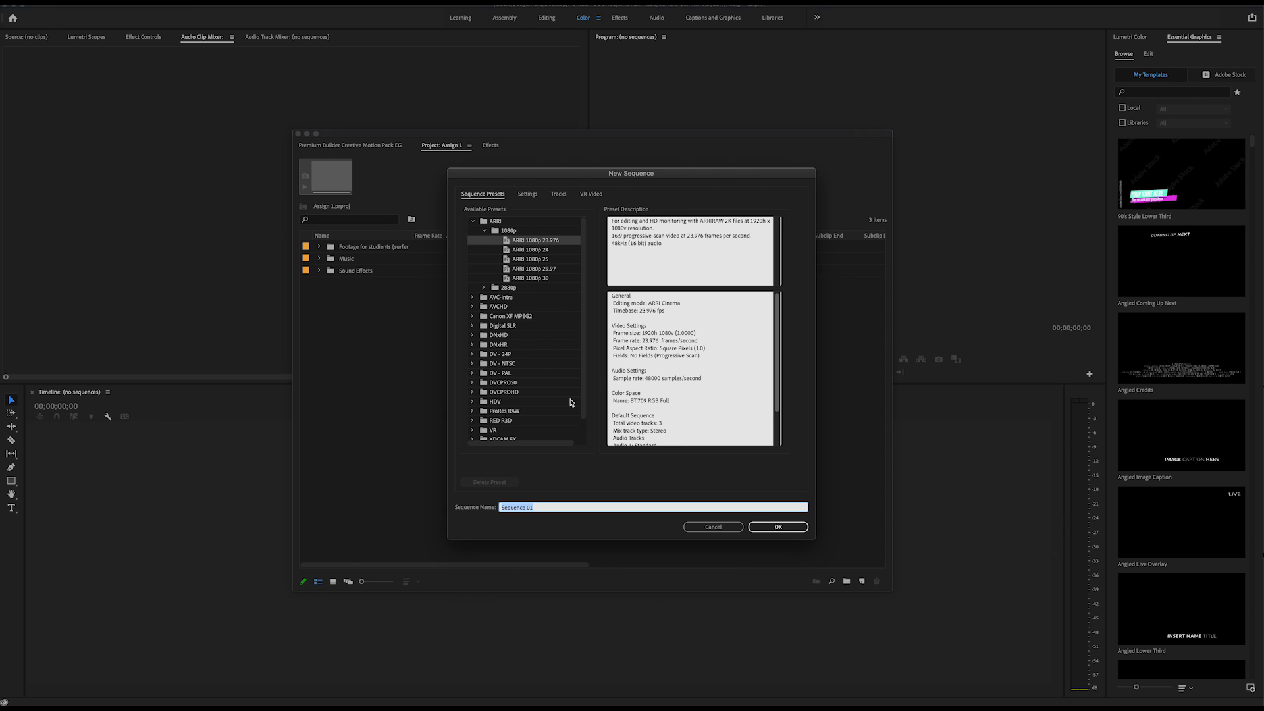
drag(584, 372, 584, 395)
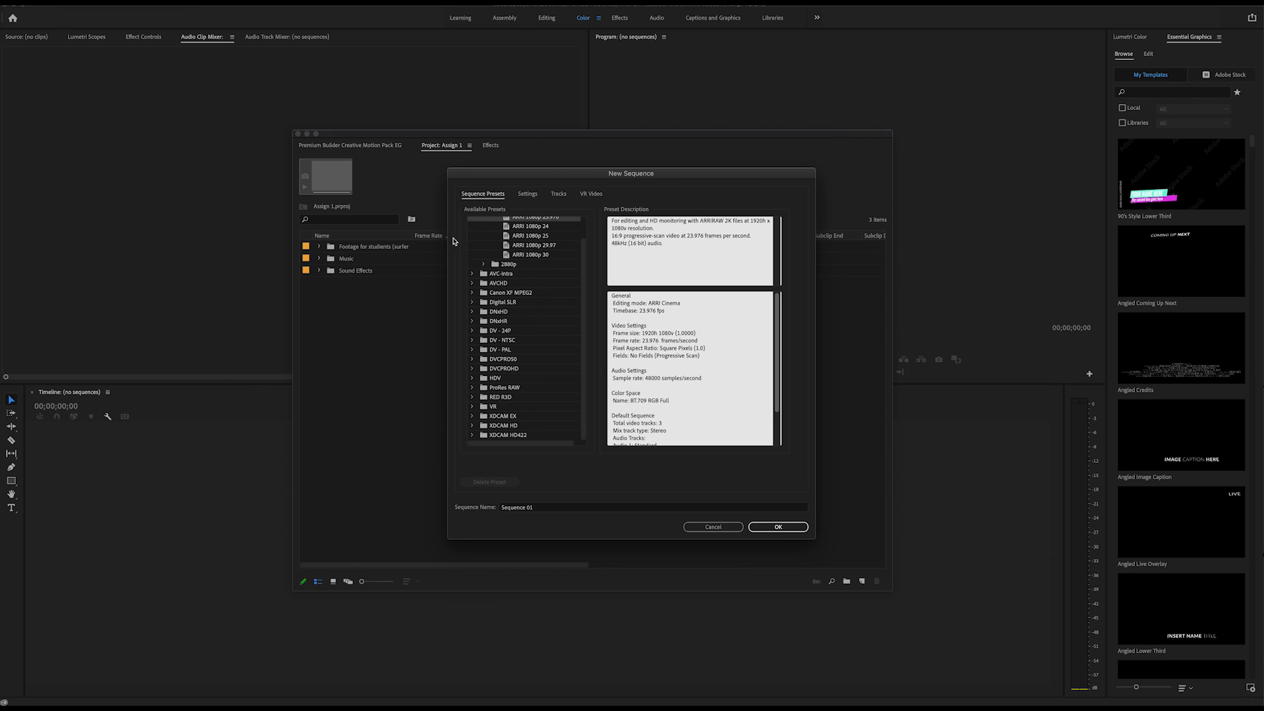
click(526, 192)
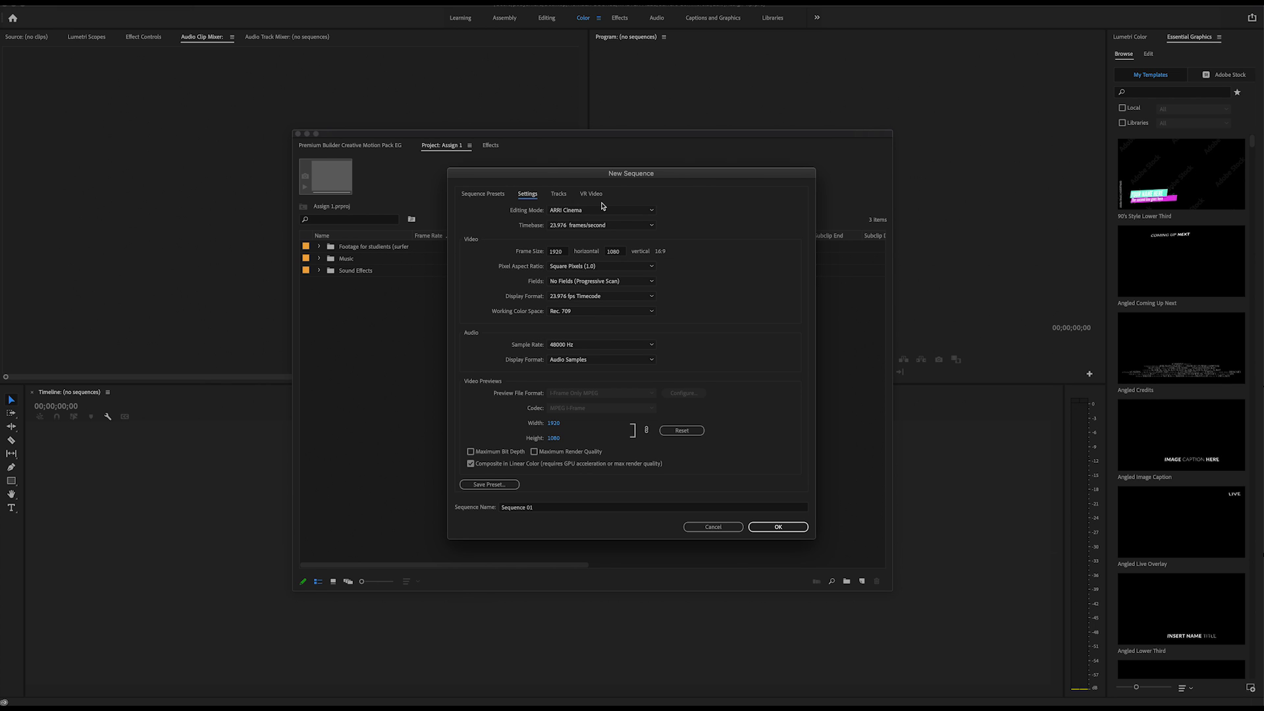
click(560, 196)
click(527, 195)
click(483, 194)
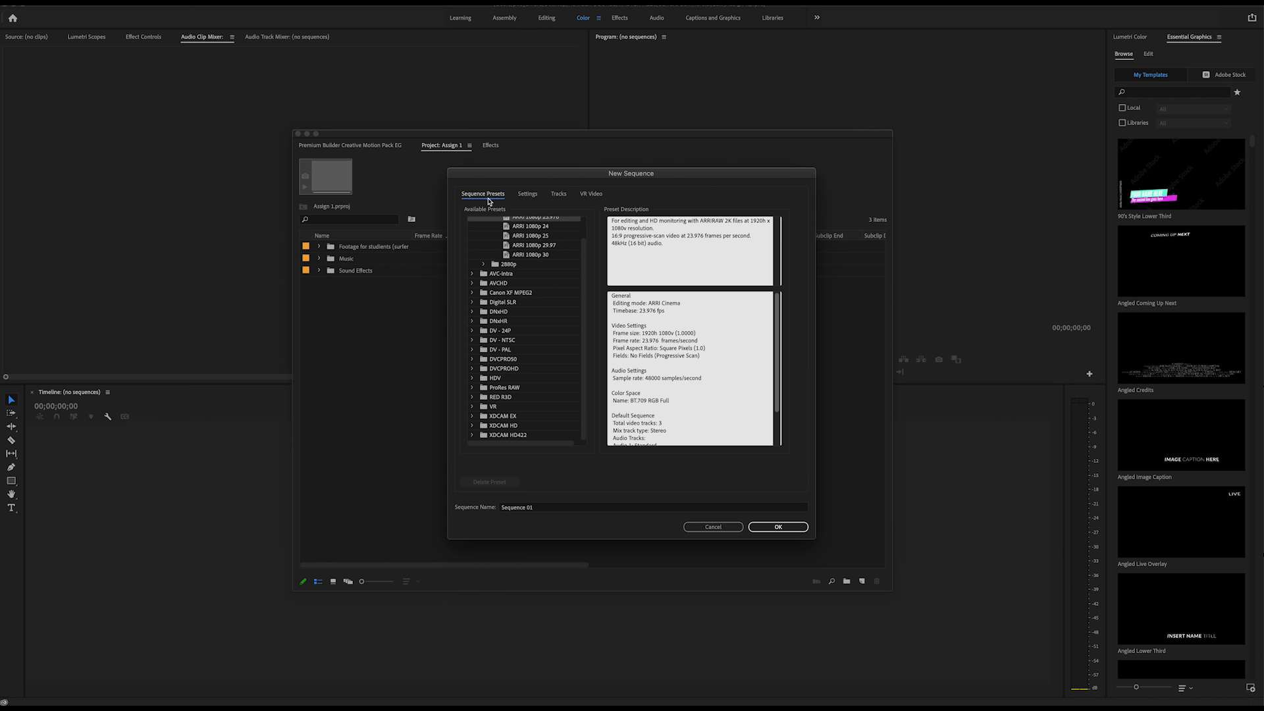
Name the sequence Edit 01 and create it with the ARRI 1080p 23.976 preset.
click(555, 506)
triple_click(555, 505)
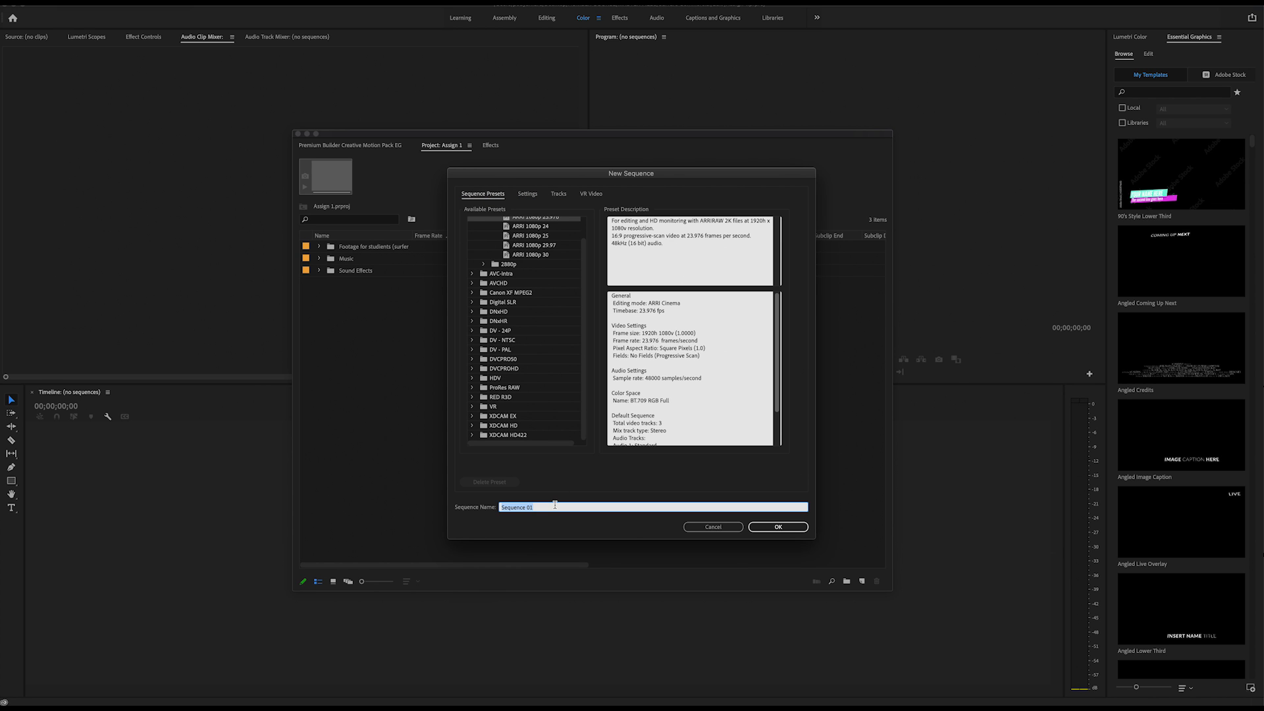
text(Edit)
click(783, 527)
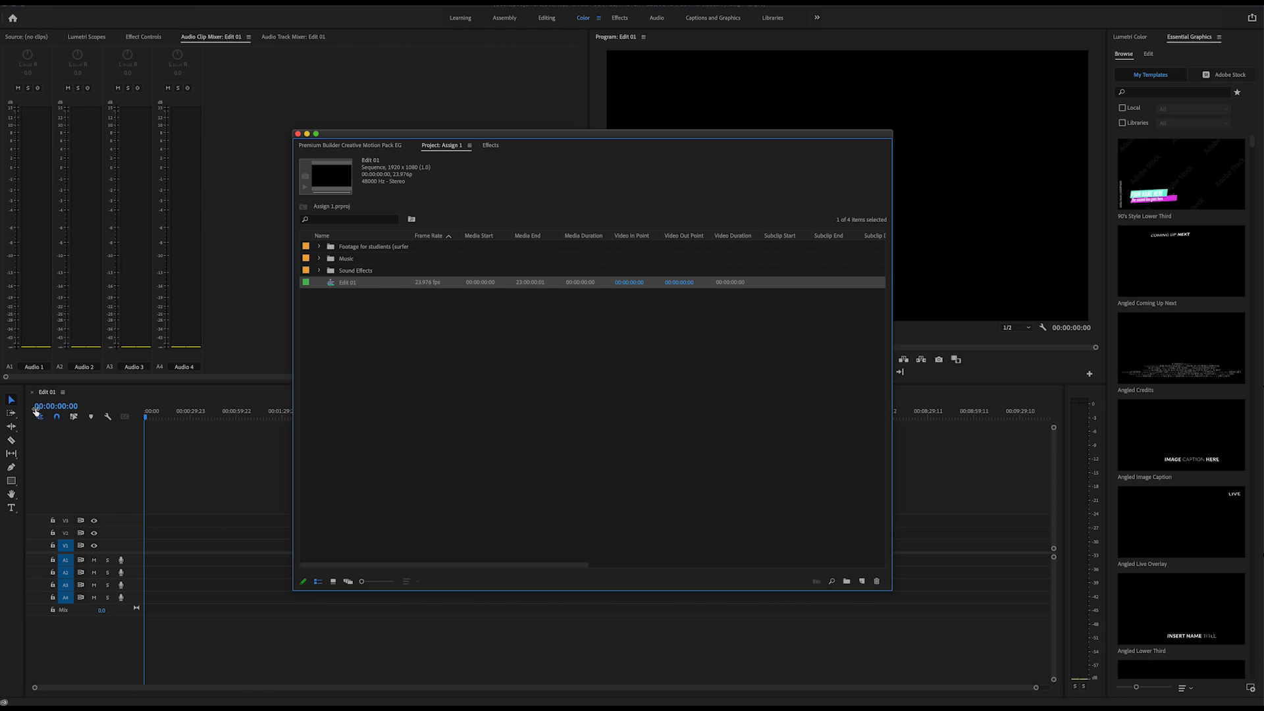
Load Clip0004.mp4 from the footage bin into the Source Monitor and mark In at 15:34:24:16 and Out at 15:34:28:19.
click(319, 247)
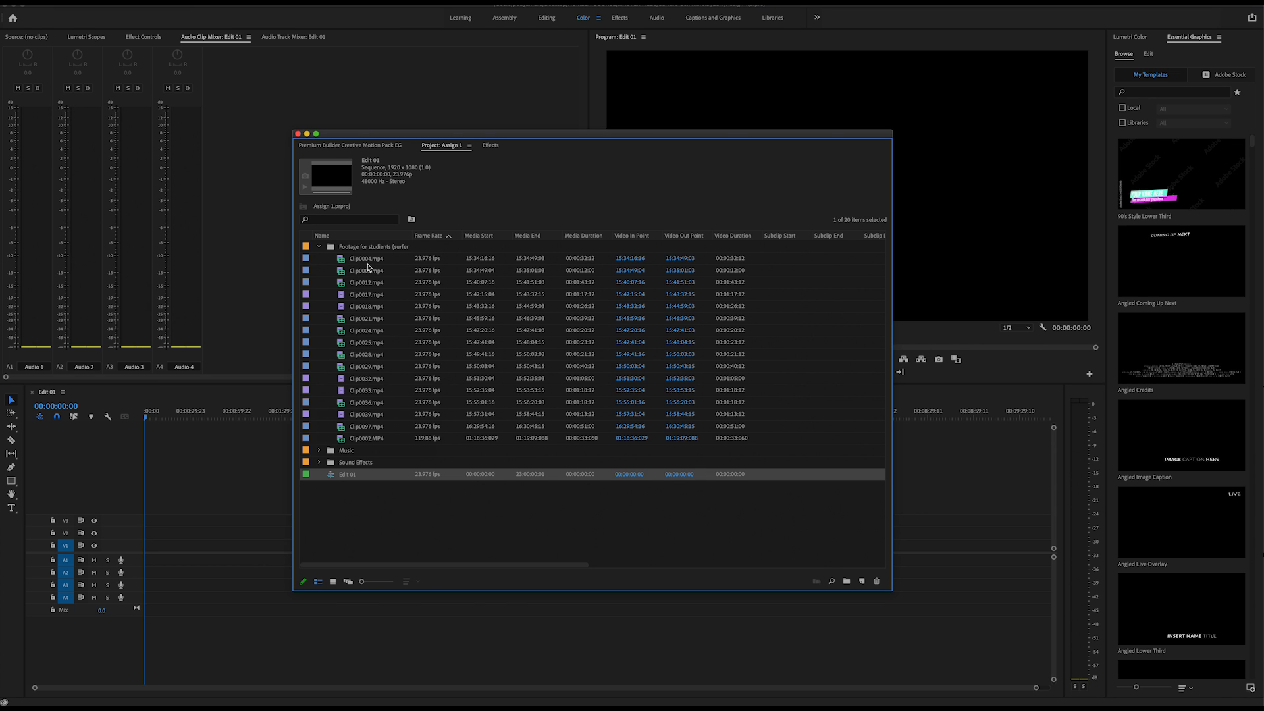
double_click(342, 260)
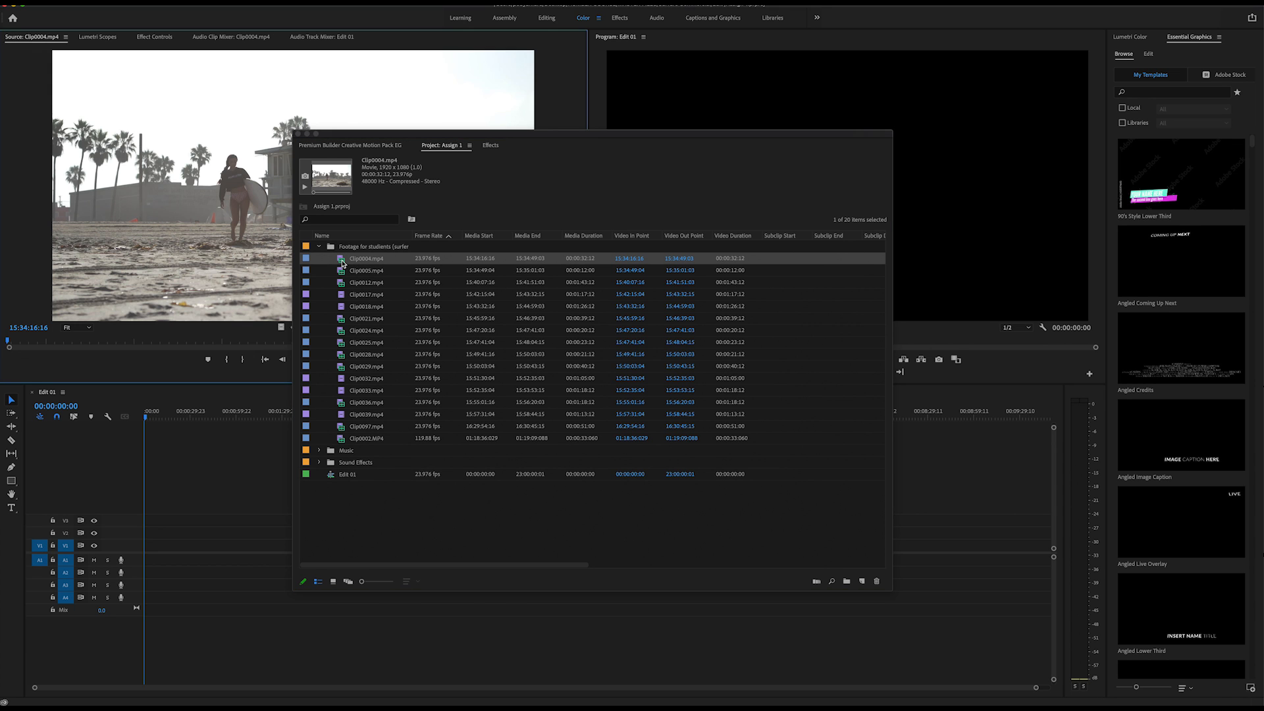
drag(588, 137, 0, 96)
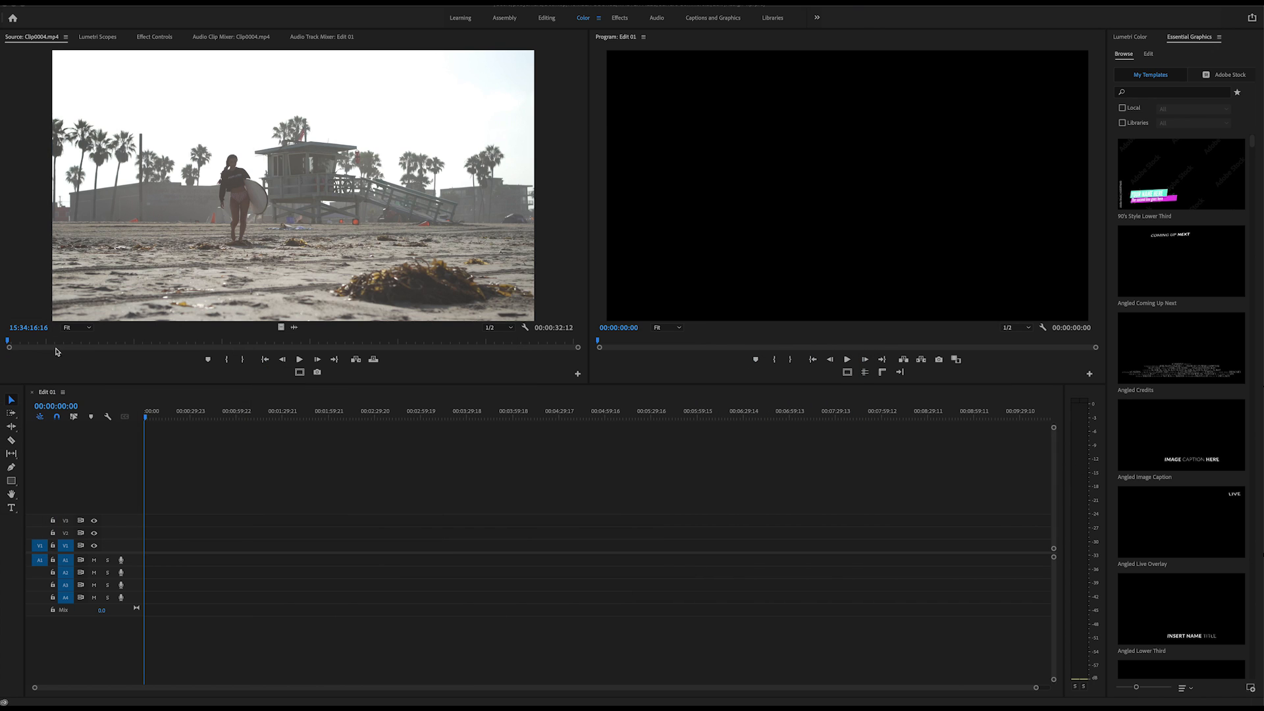
drag(27, 343, 148, 353)
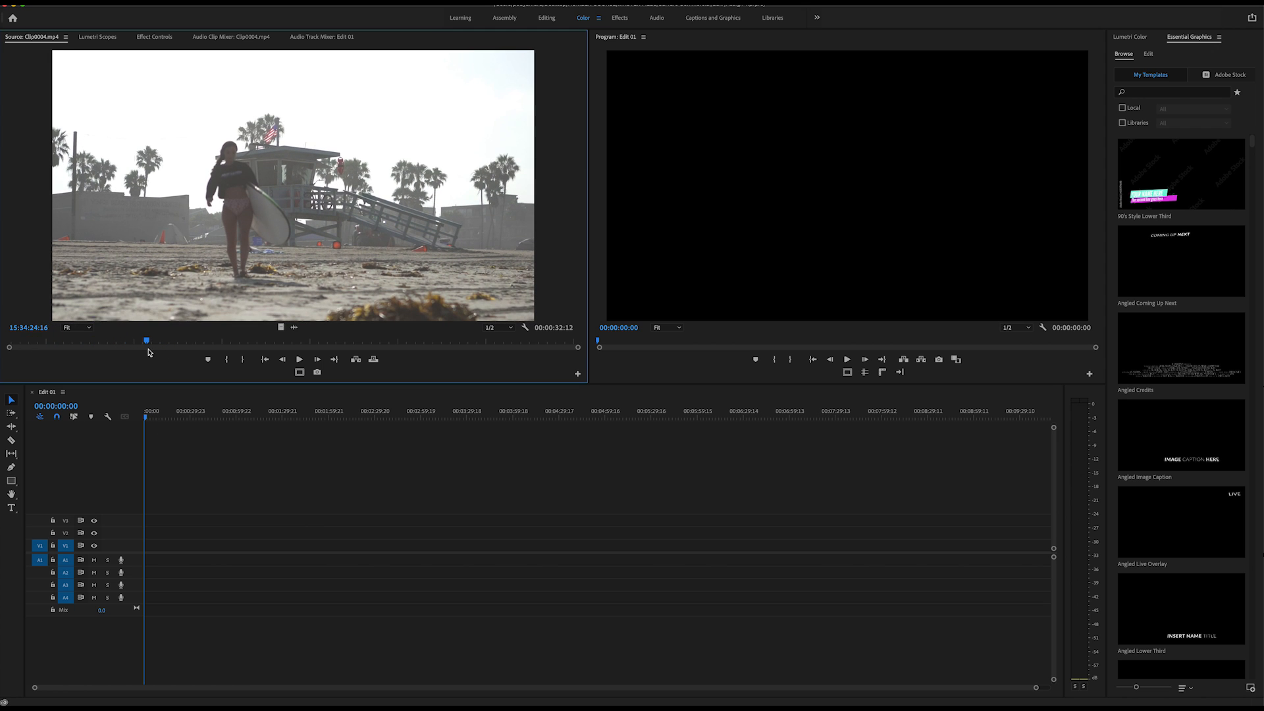
key(i)
drag(148, 342, 220, 349)
key(o)
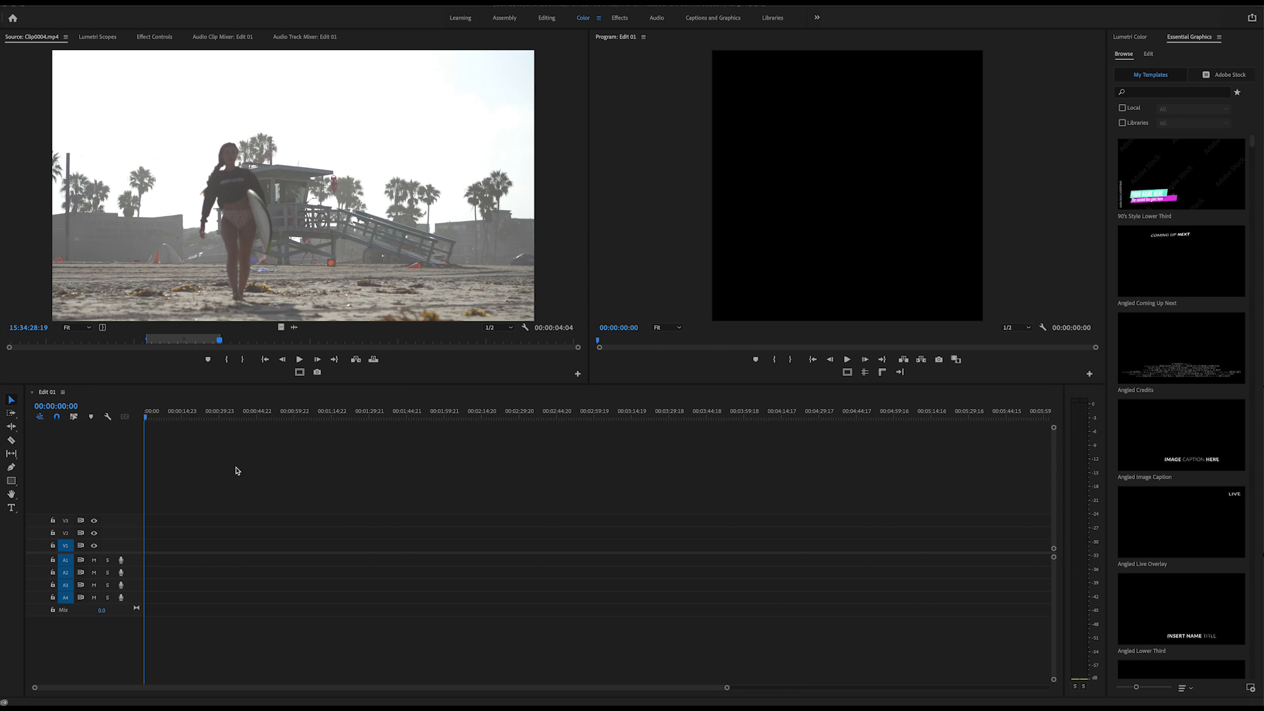
Place the marked Clip0004.mp4 section on V1 and A1 at about 47 seconds, changing the sequence settings to match the clip.
click(237, 471)
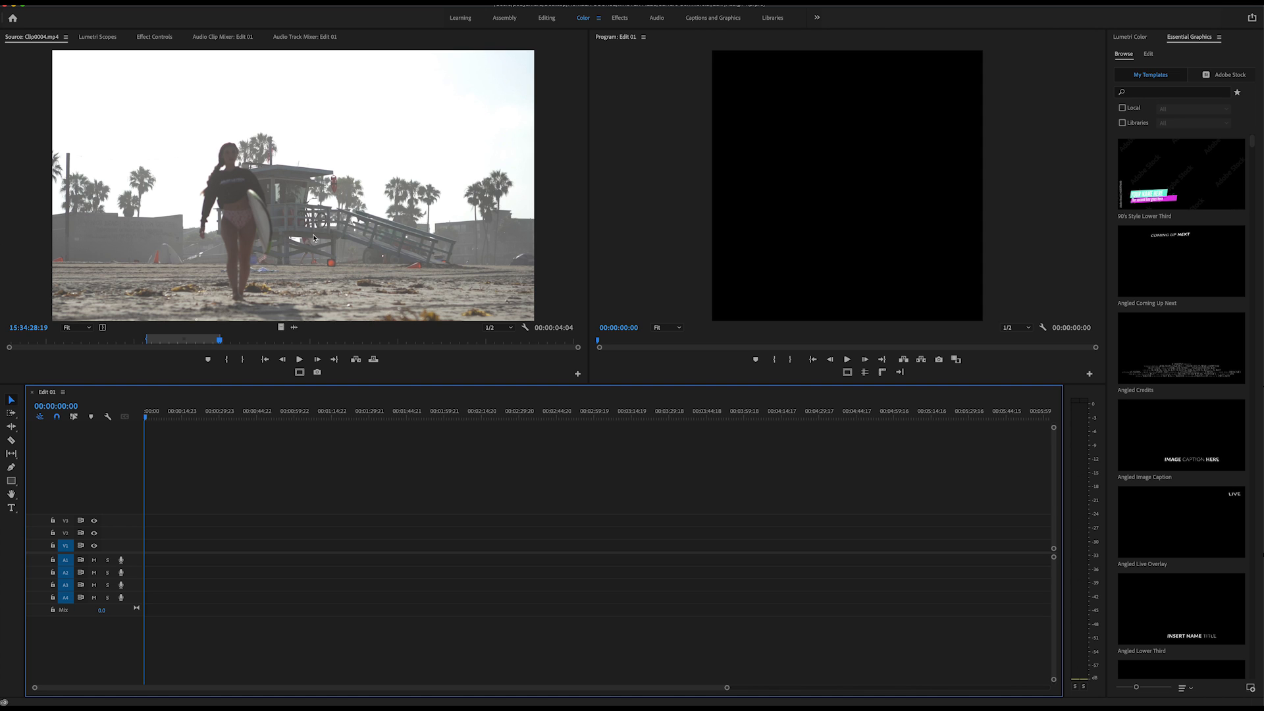
drag(271, 199, 264, 546)
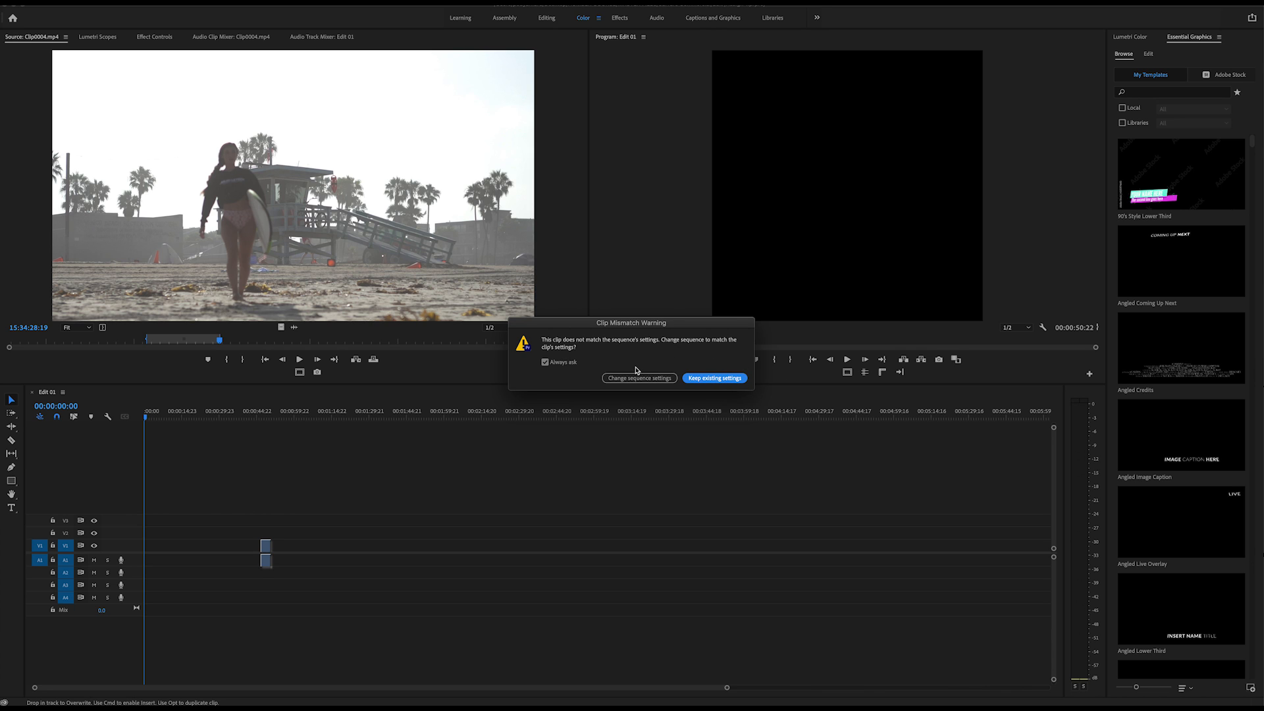
click(617, 381)
click(622, 378)
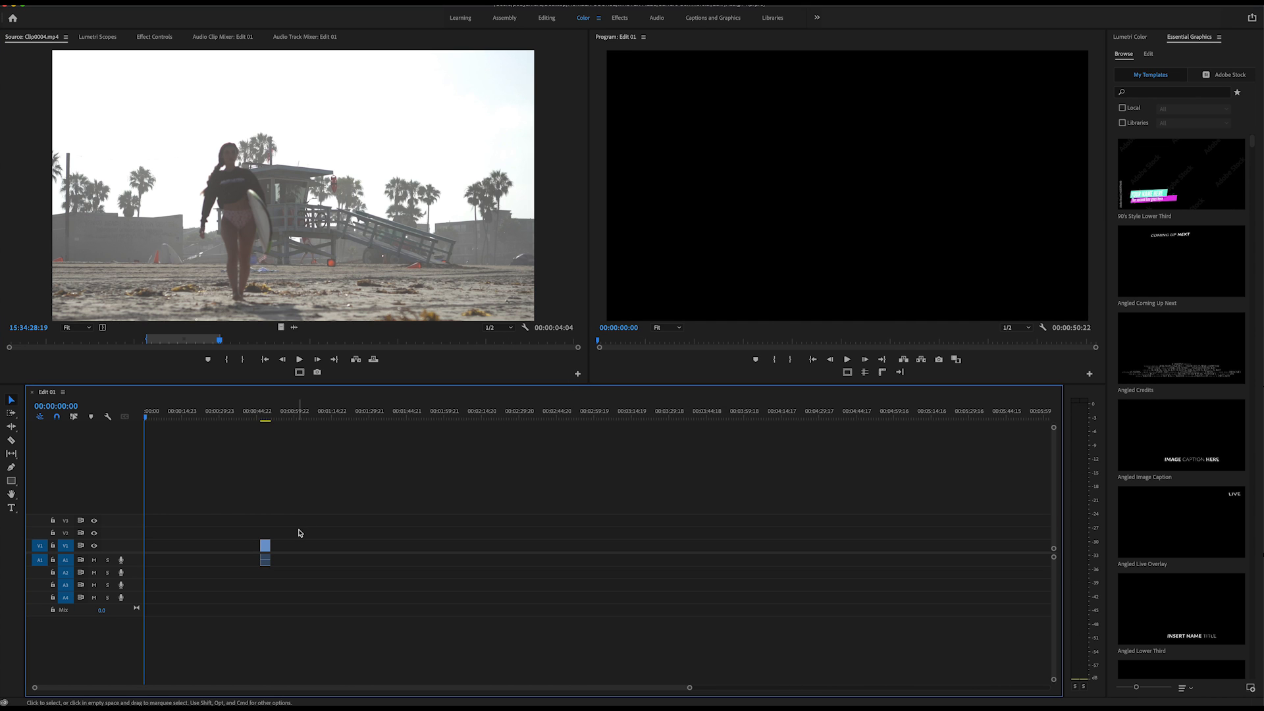
Preview the placed Clip0004.mp4 section in the Program Monitor by positioning the playhead at 00:00:49:07.
mouse_move(259, 415)
mouse_down()
mouse_move(273, 425)
mouse_move(246, 426)
mouse_up()
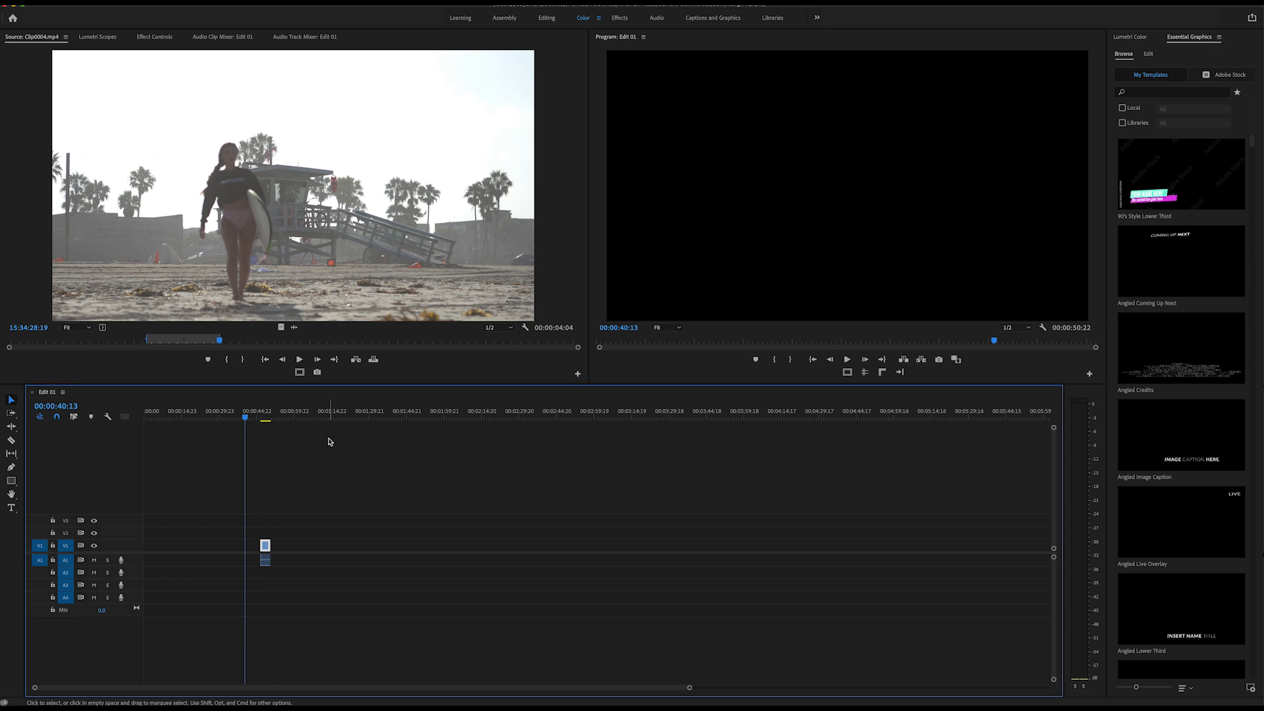
click(267, 417)
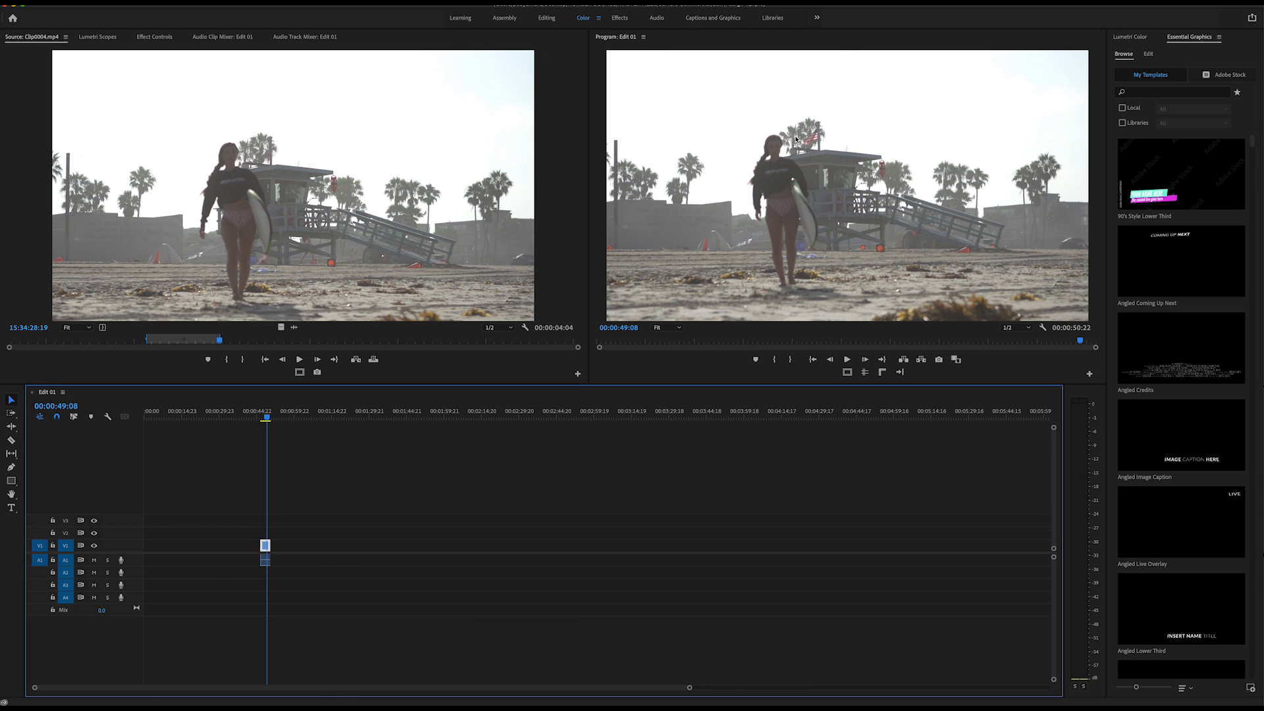
key(Left)
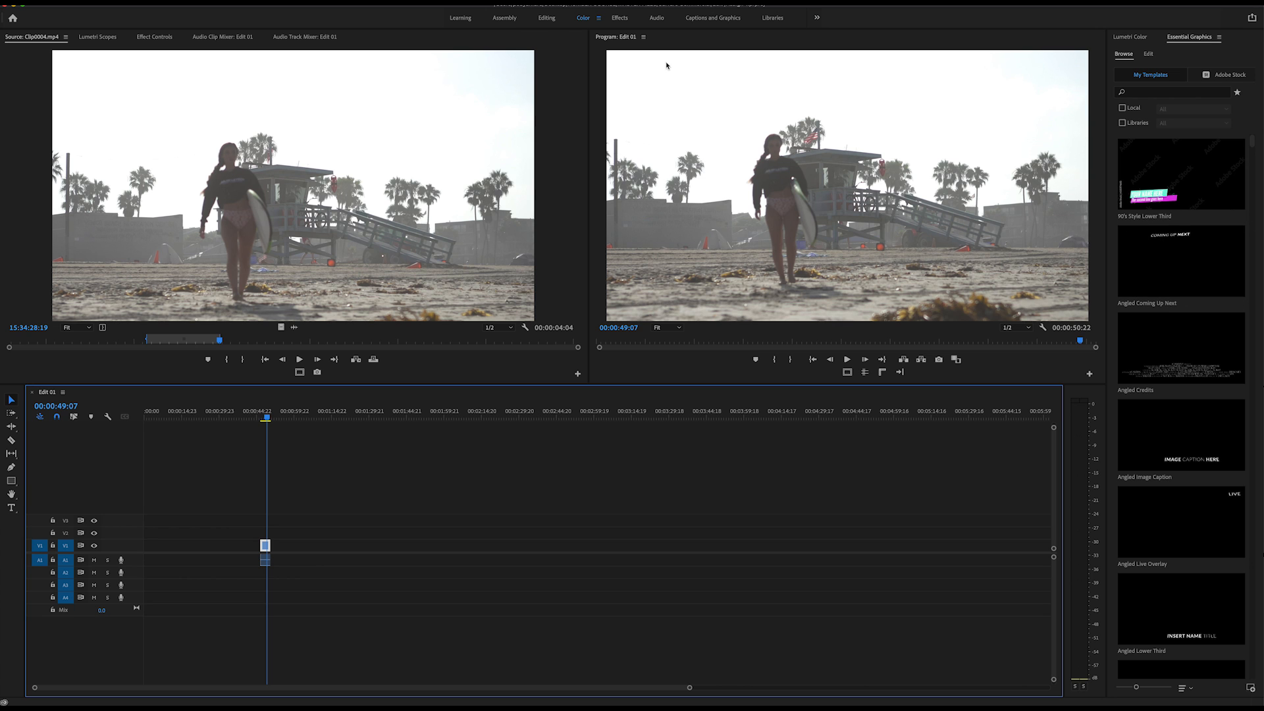
Switch to the Editing workspace, bring the Assign 1 project window into view and expand the footage bin.
click(548, 18)
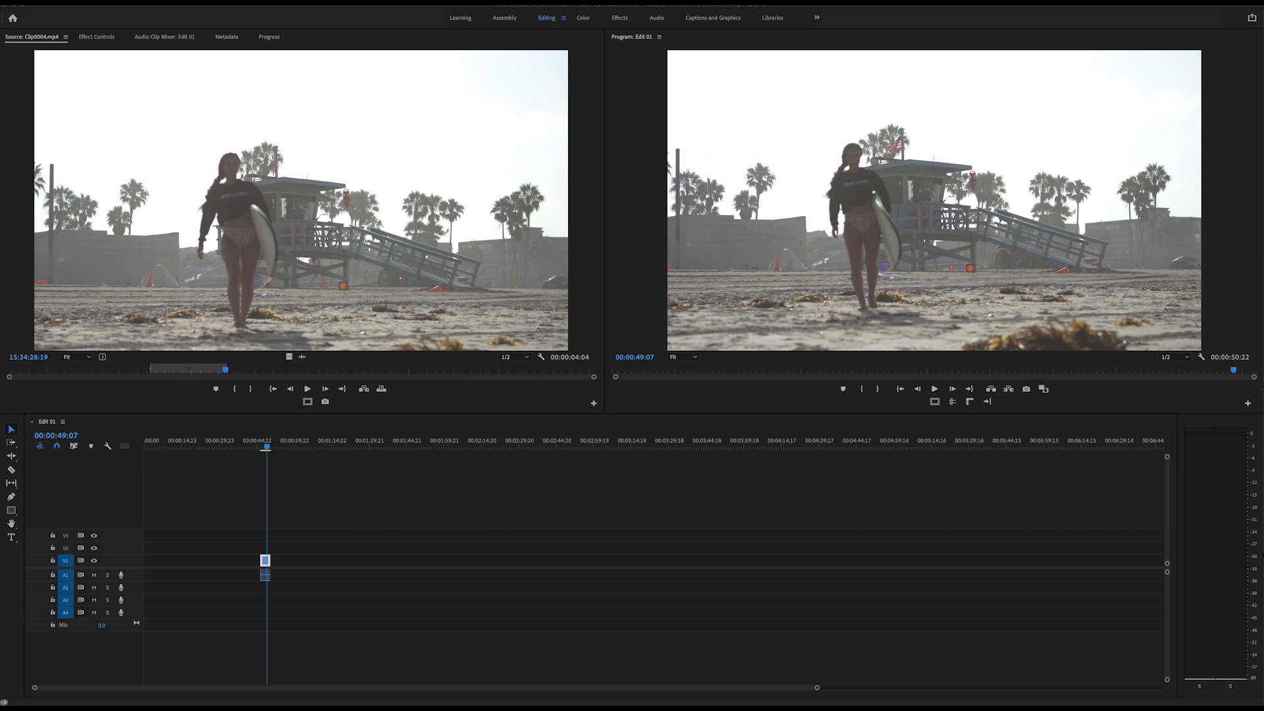
drag(1263, 190, 1104, 80)
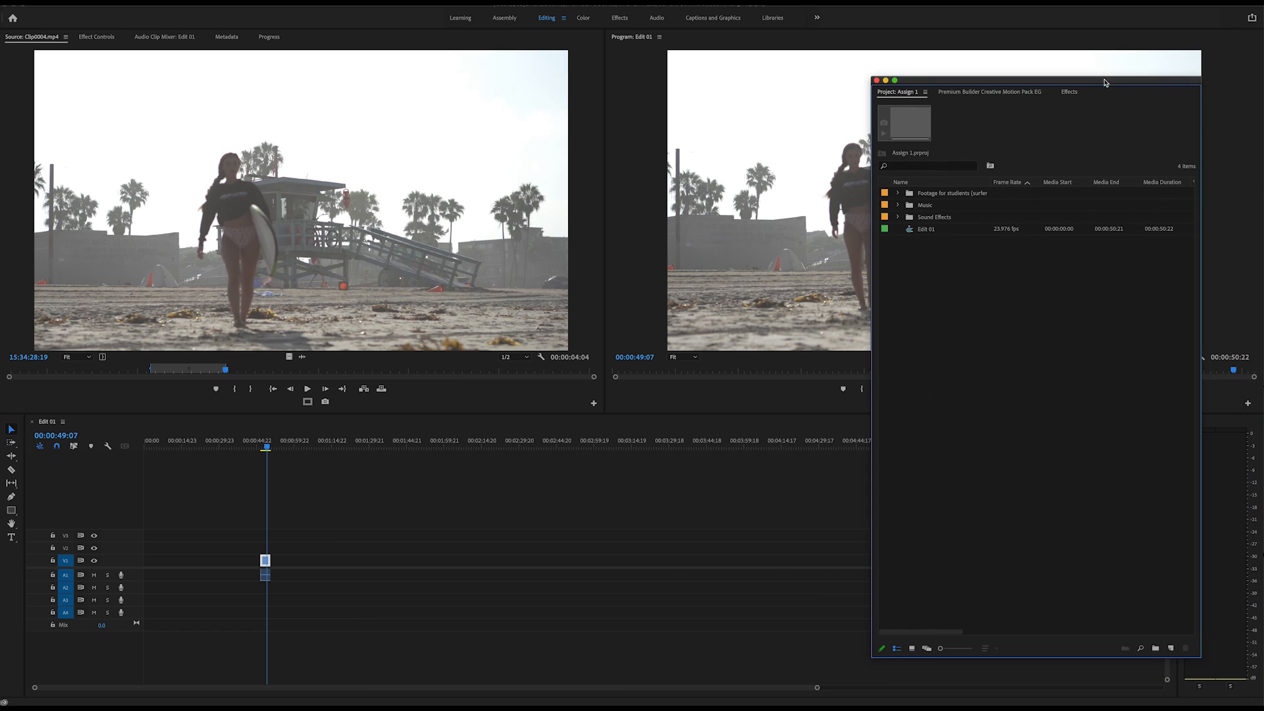
click(899, 193)
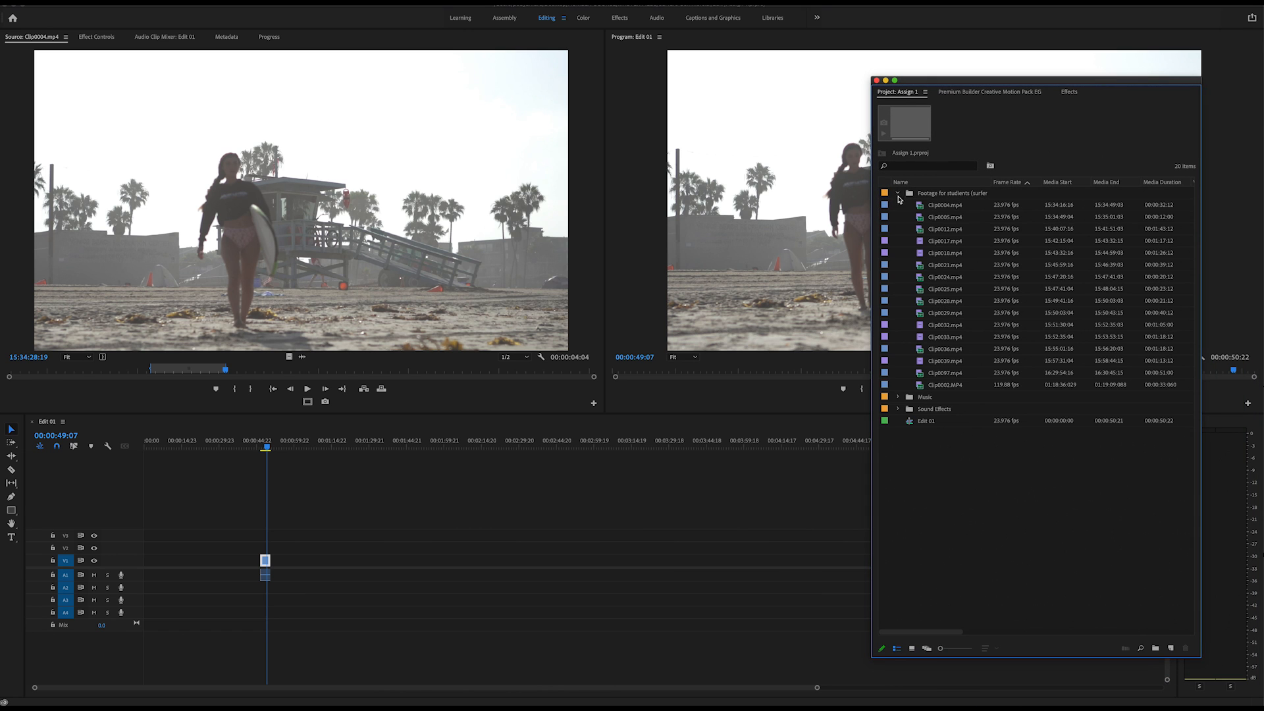
Load Clip0017.mp4 into the Source Monitor, mark an In point about 17 seconds in and scrub through the footage.
double_click(920, 241)
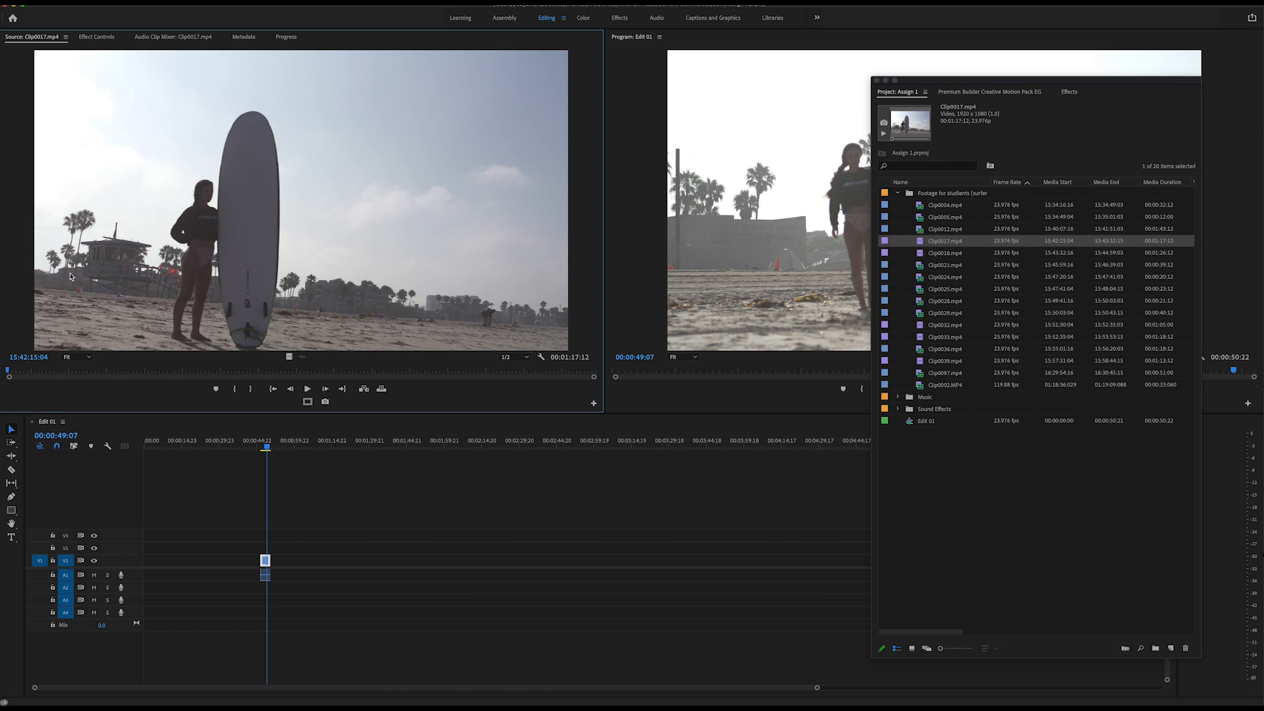
click(110, 372)
drag(112, 375, 513, 387)
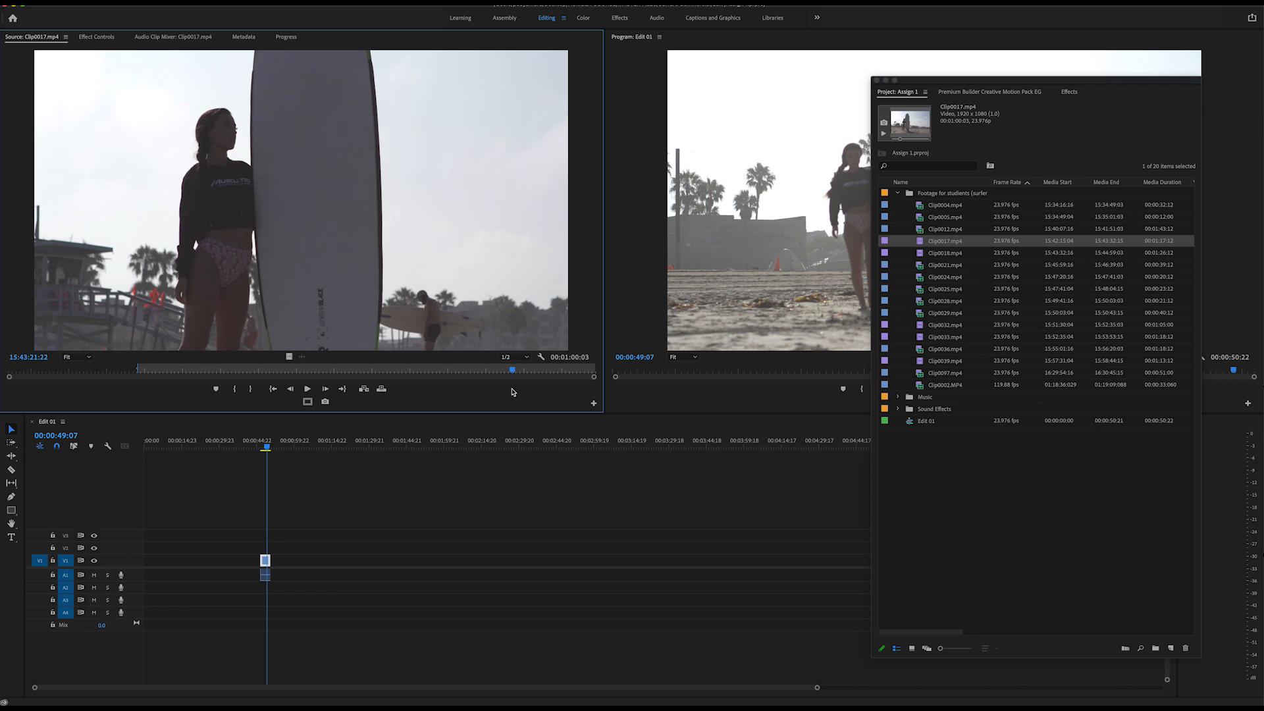
Mark a section of Clip0018.mp4 about 2 seconds 17 frames long, ending at 15:43:52:22, and place it on V1 directly after the first clip.
double_click(923, 256)
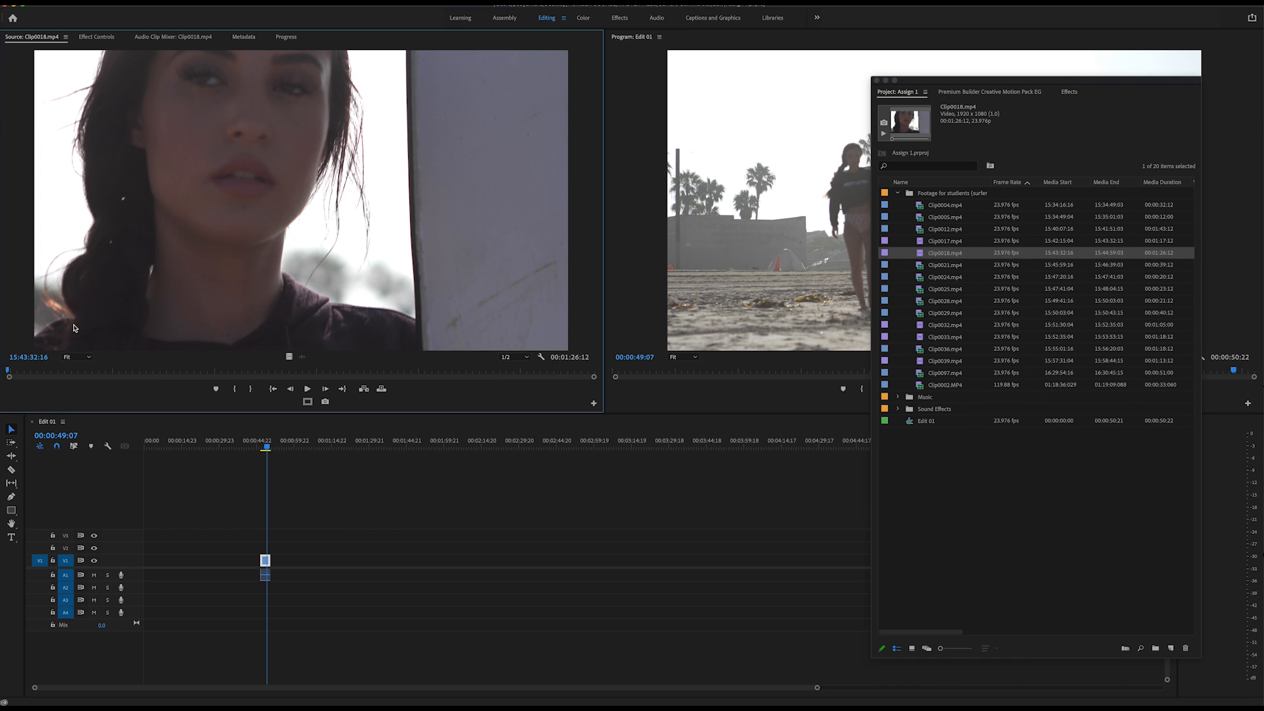
drag(17, 369, 129, 387)
key(i)
key(space)
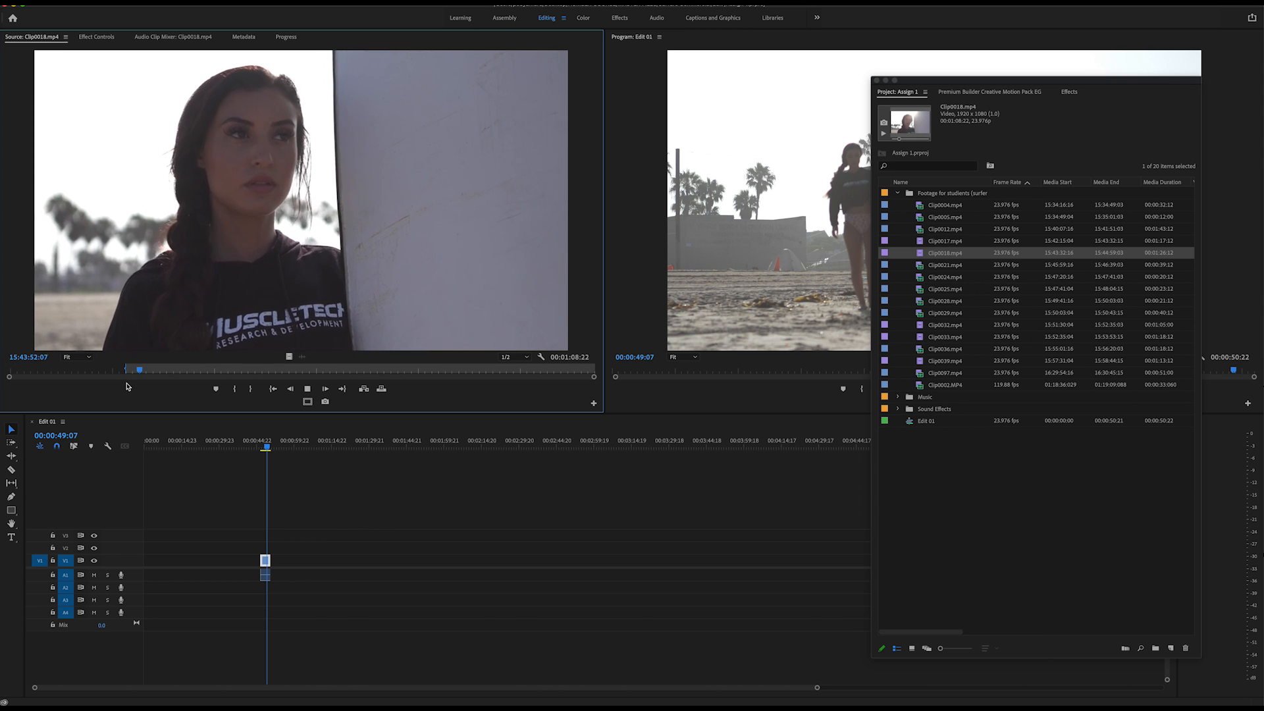
key(space)
key(o)
drag(289, 355, 270, 561)
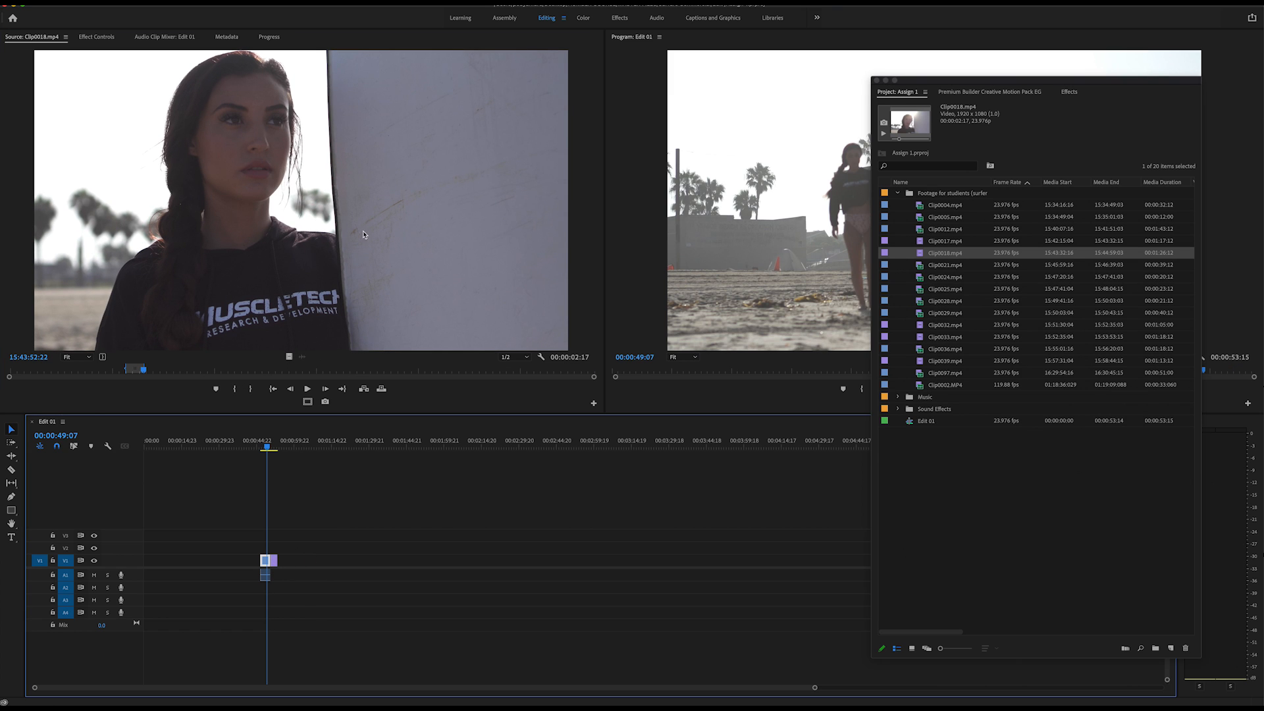
Try placing another copy of the marked Clip0018.mp4 section on V1, separate from the existing clips, and undo each placement.
click(302, 219)
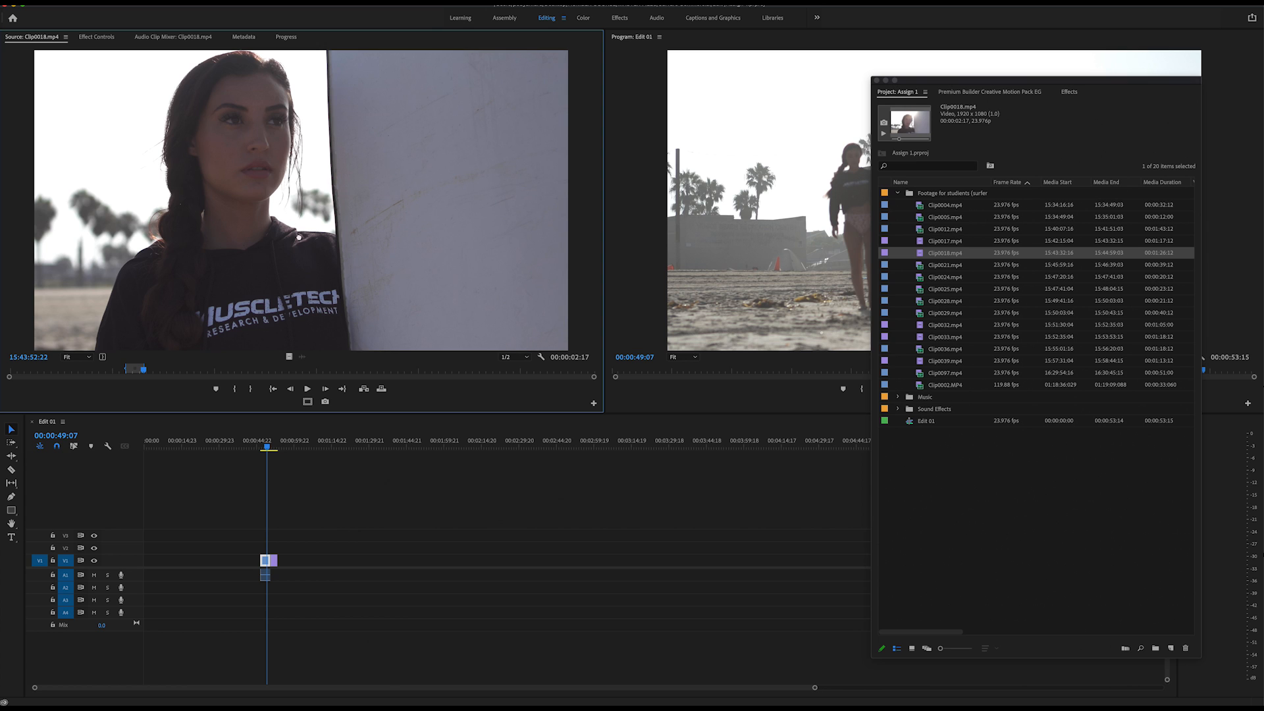
drag(370, 350, 310, 560)
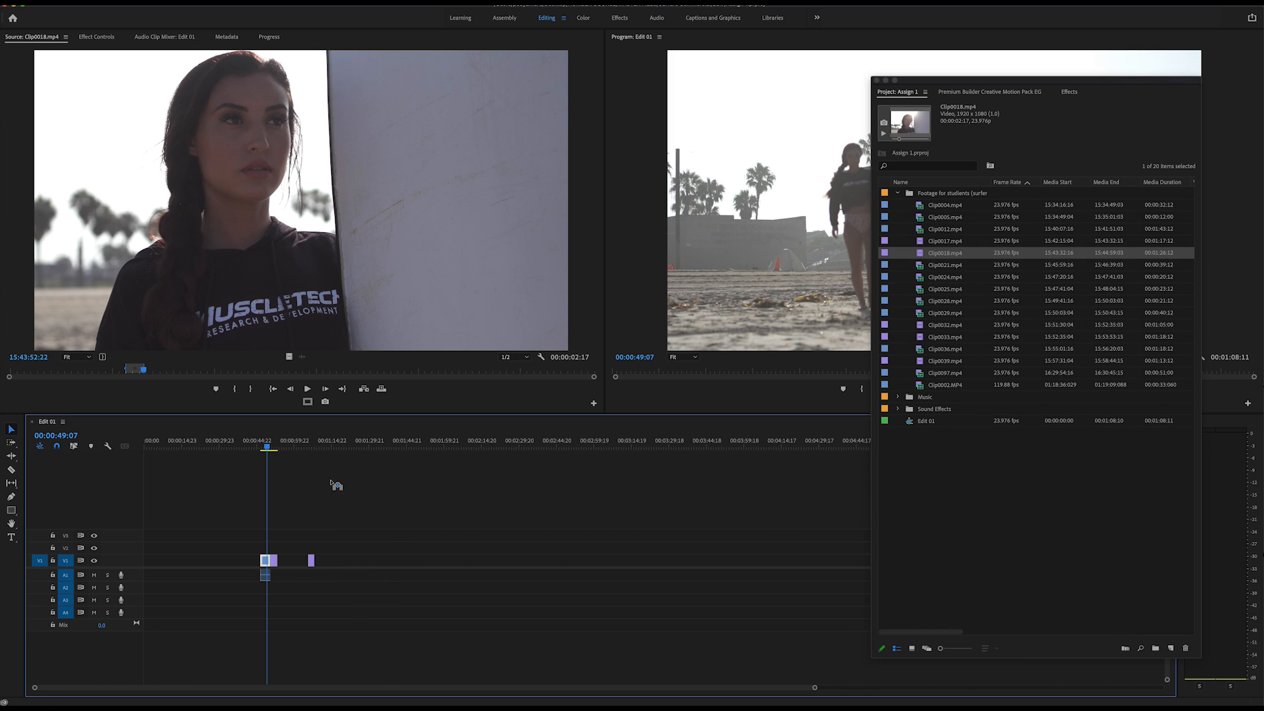
key(super+z)
drag(331, 437, 311, 560)
key(super+z)
Mark Clip0021.mp4 from 15:46:05:10 to 15:46:07:16 and place the section on V1 and A1 at about 1 minute 17 seconds.
double_click(921, 267)
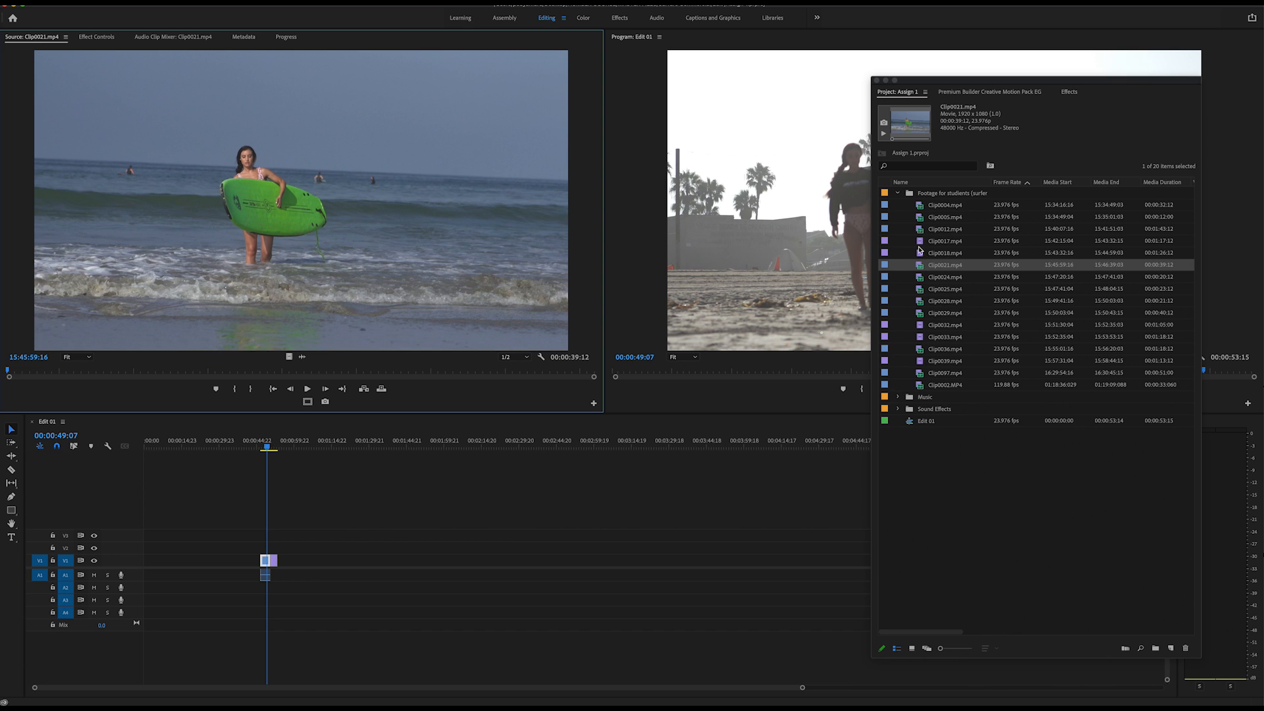
click(923, 256)
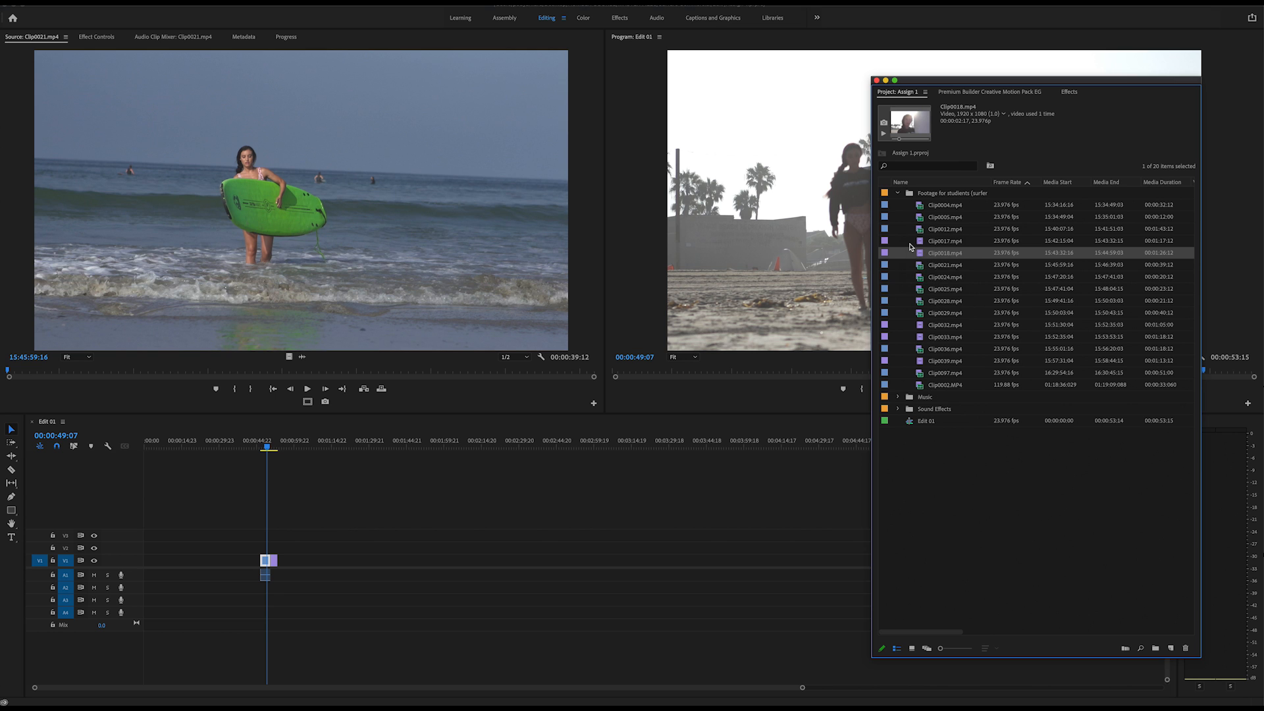
double_click(919, 266)
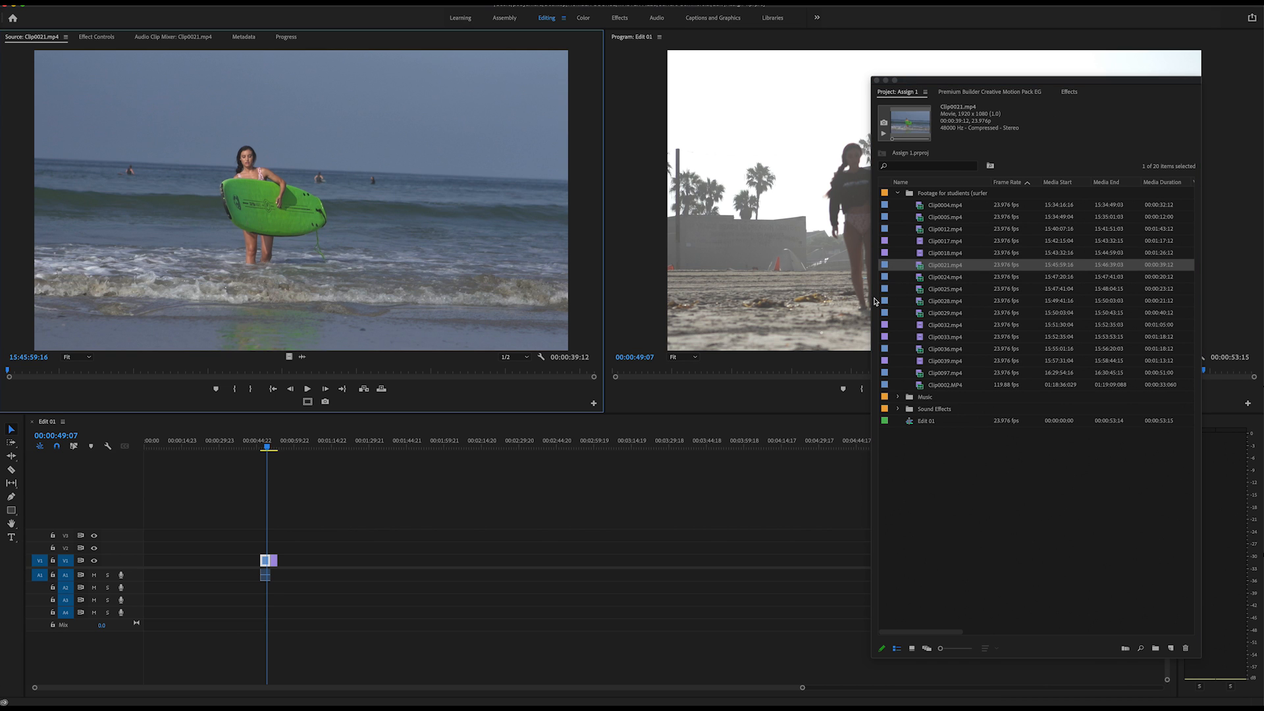
drag(80, 369, 93, 373)
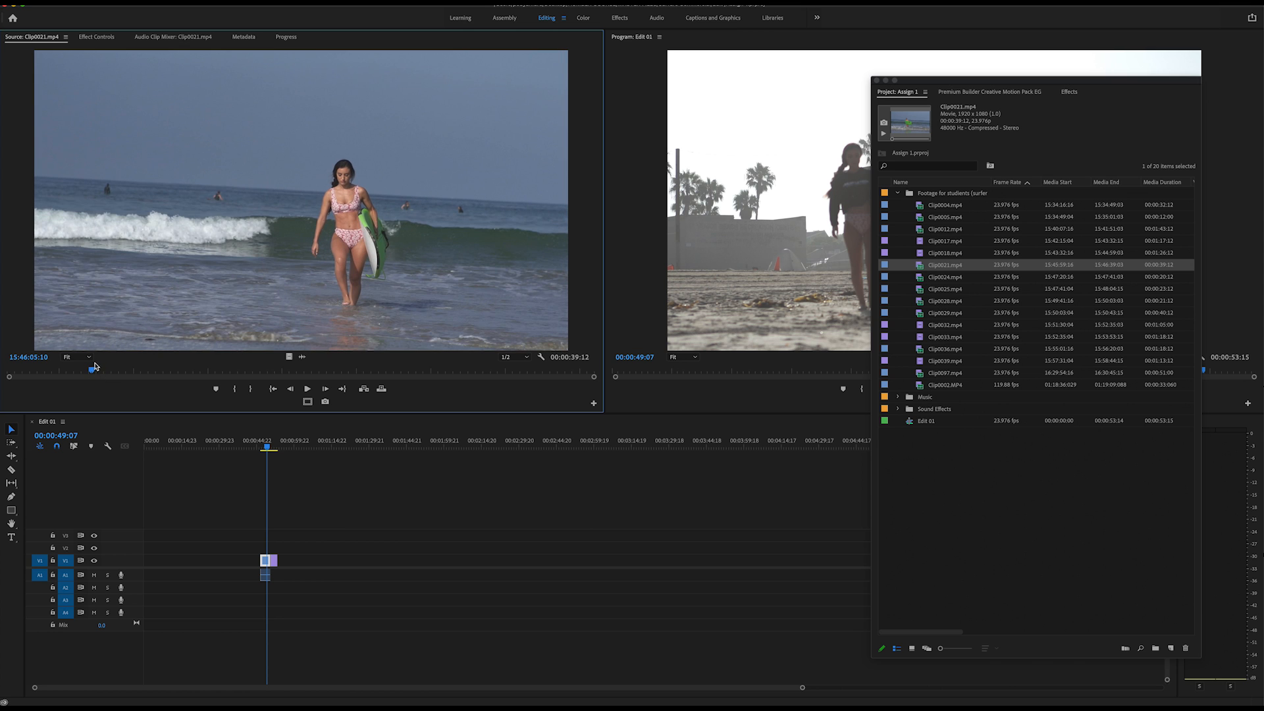
key(space)
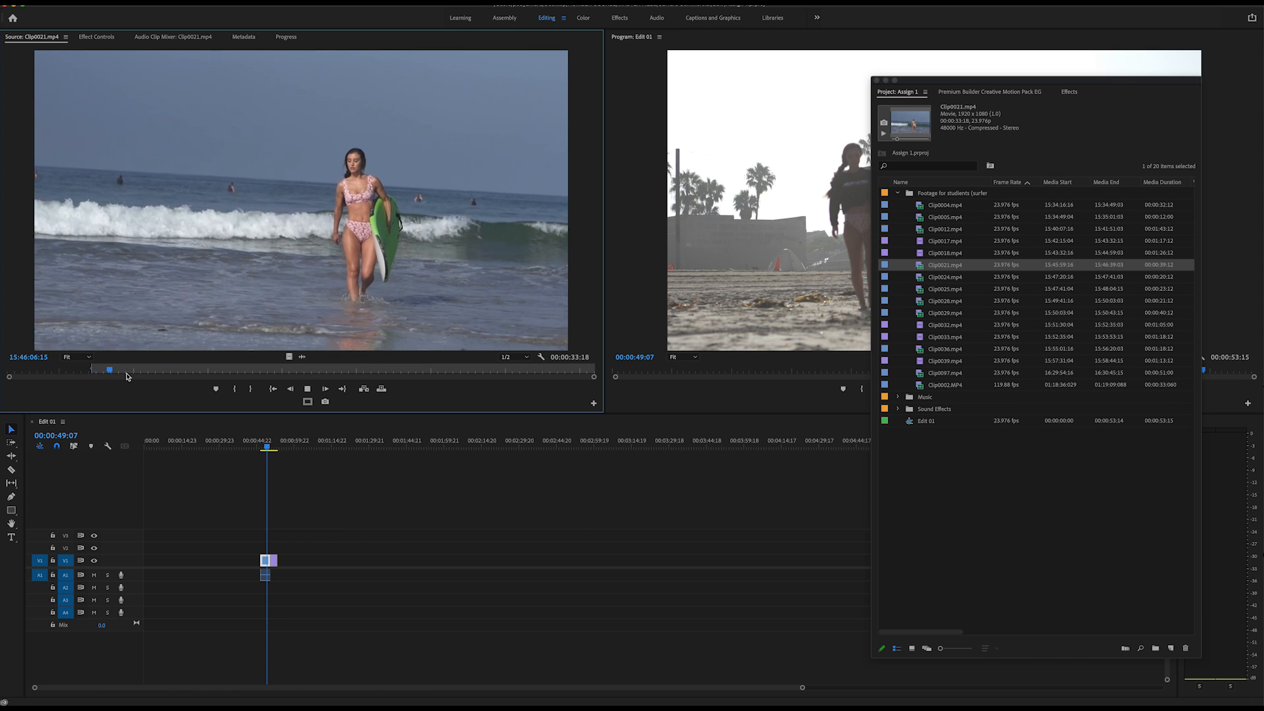
key(space)
key(o)
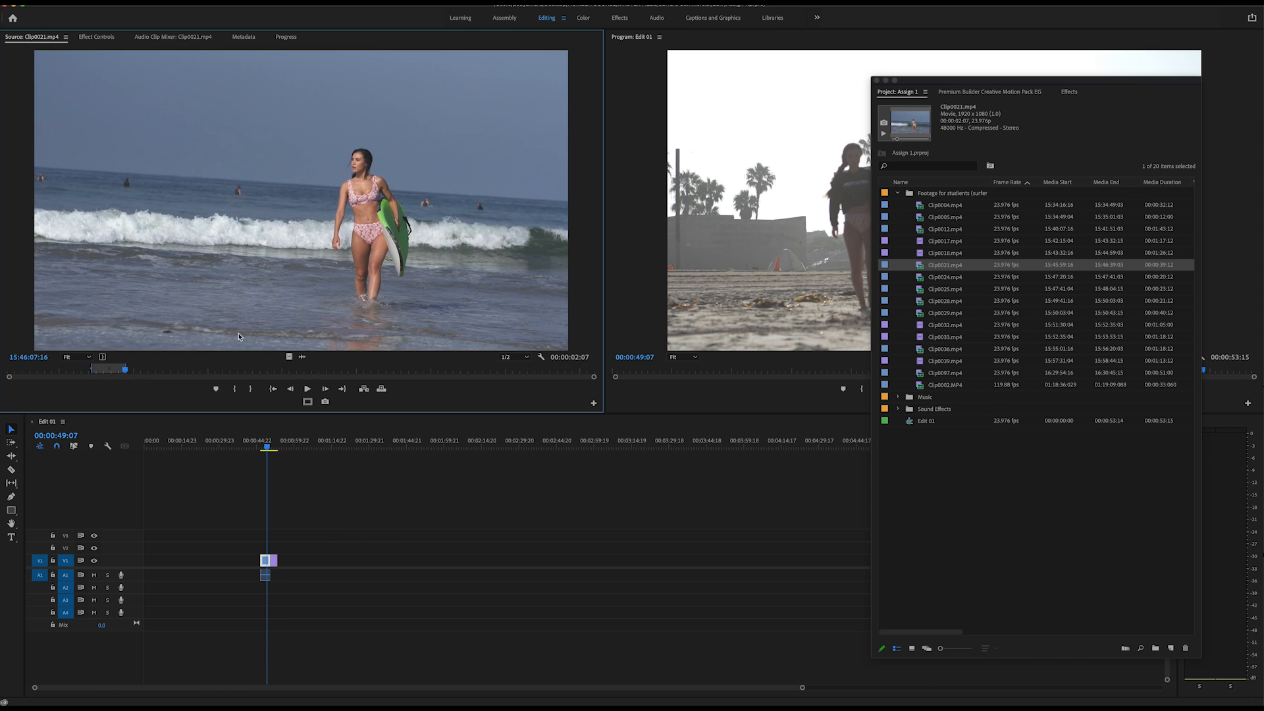
drag(349, 229, 341, 571)
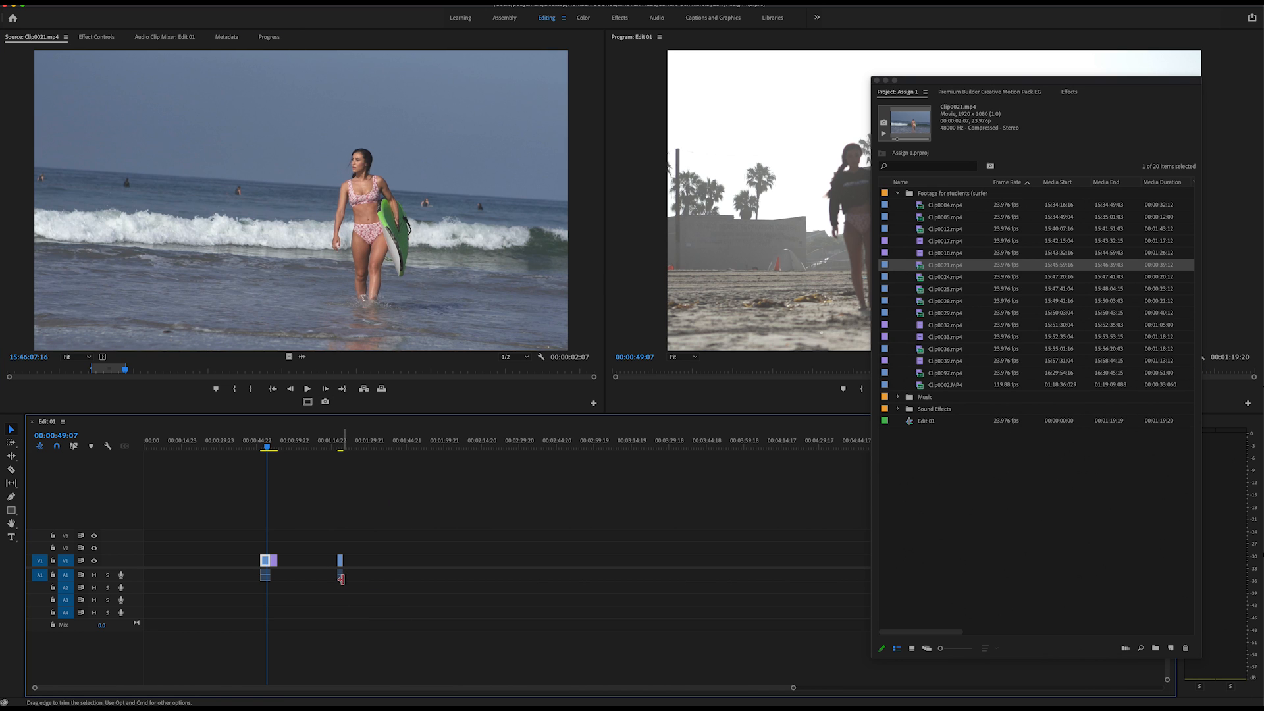
Expand the Video 1 and Audio 1 tracks and enlarge the timeline scale around the placed clips.
double_click(134, 556)
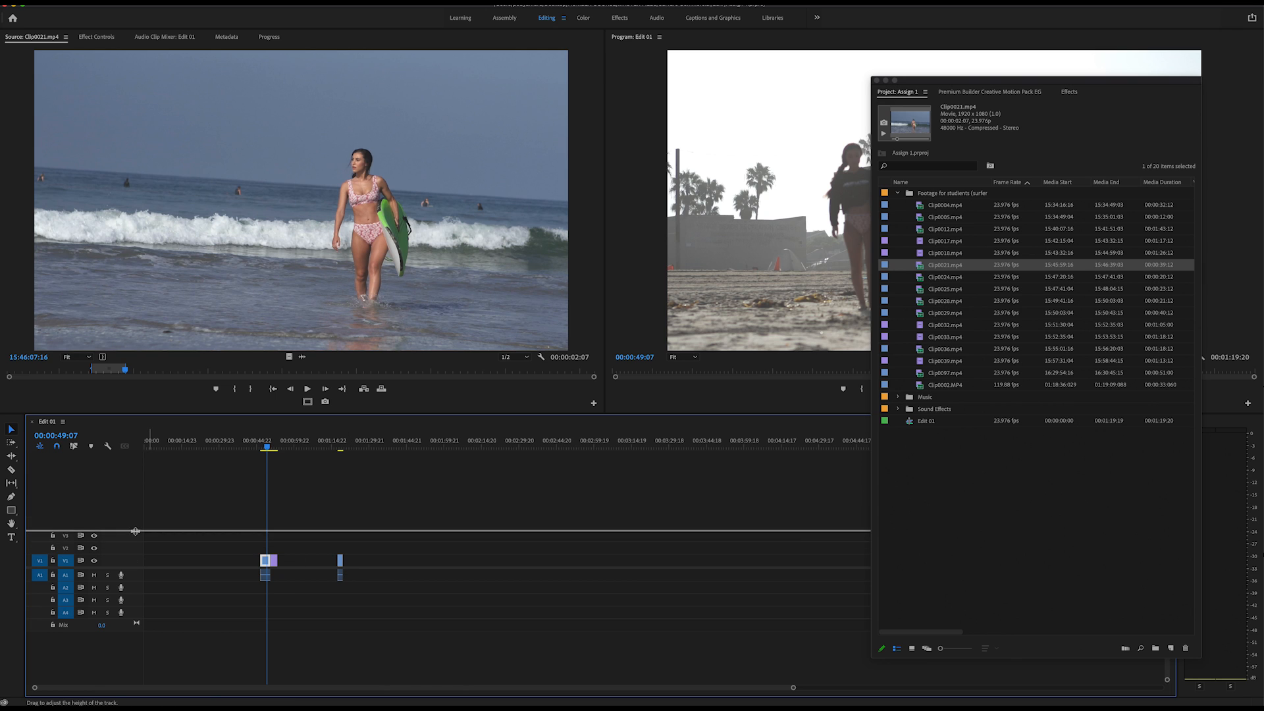
double_click(136, 583)
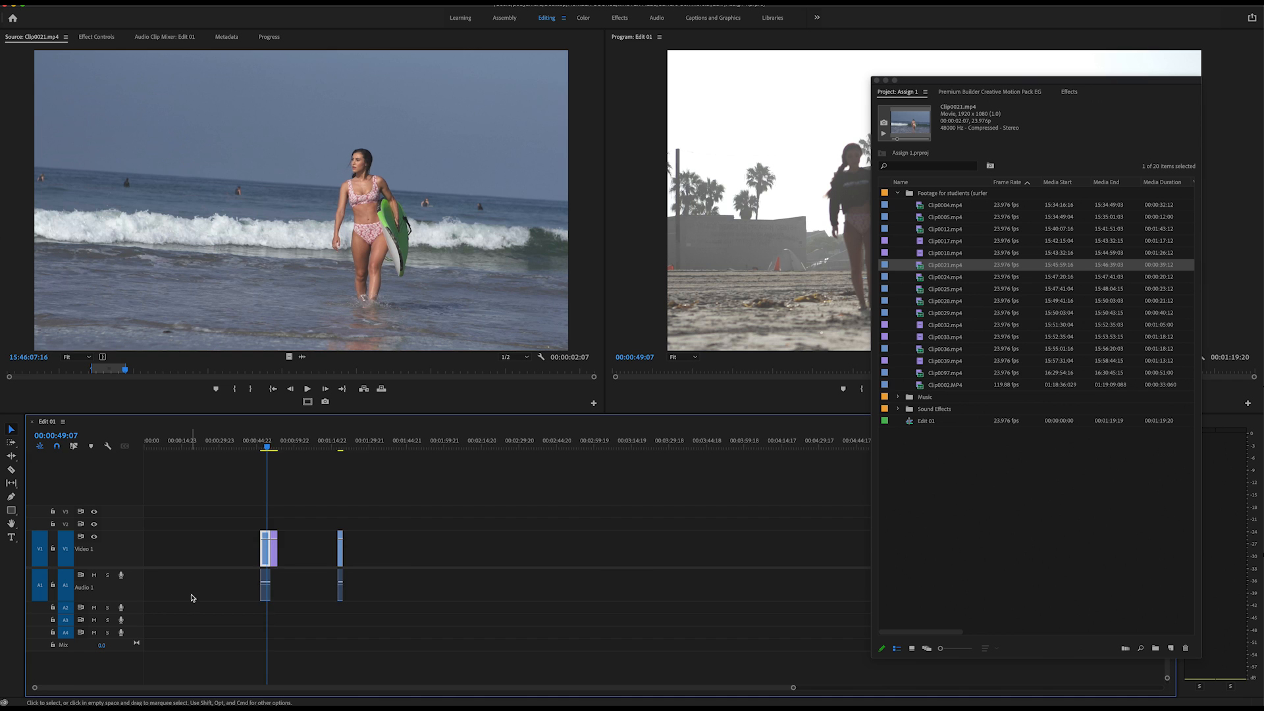
key(=)
key(=)
key(=)
Step the playhead back and forth through the edit points of the placed clips, ending within the Clip0021.mp4 section.
key(Down)
key(Down)
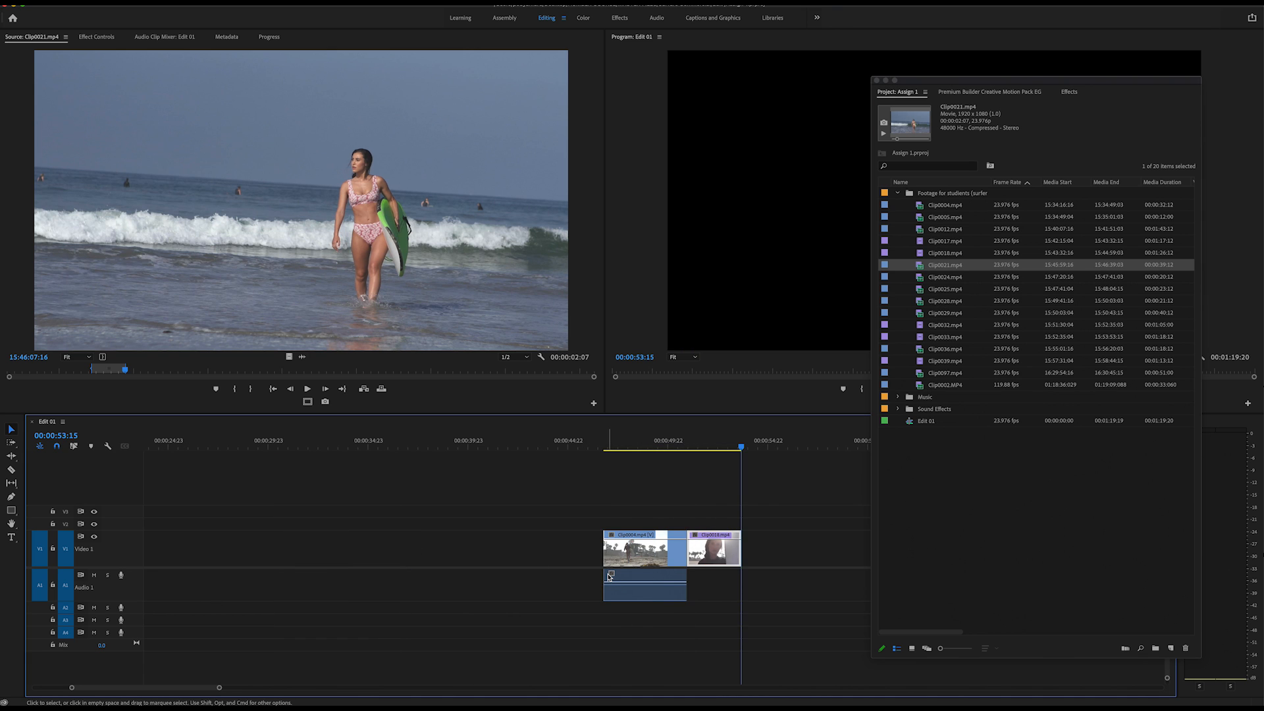
key(Down)
key(Up)
key(Up)
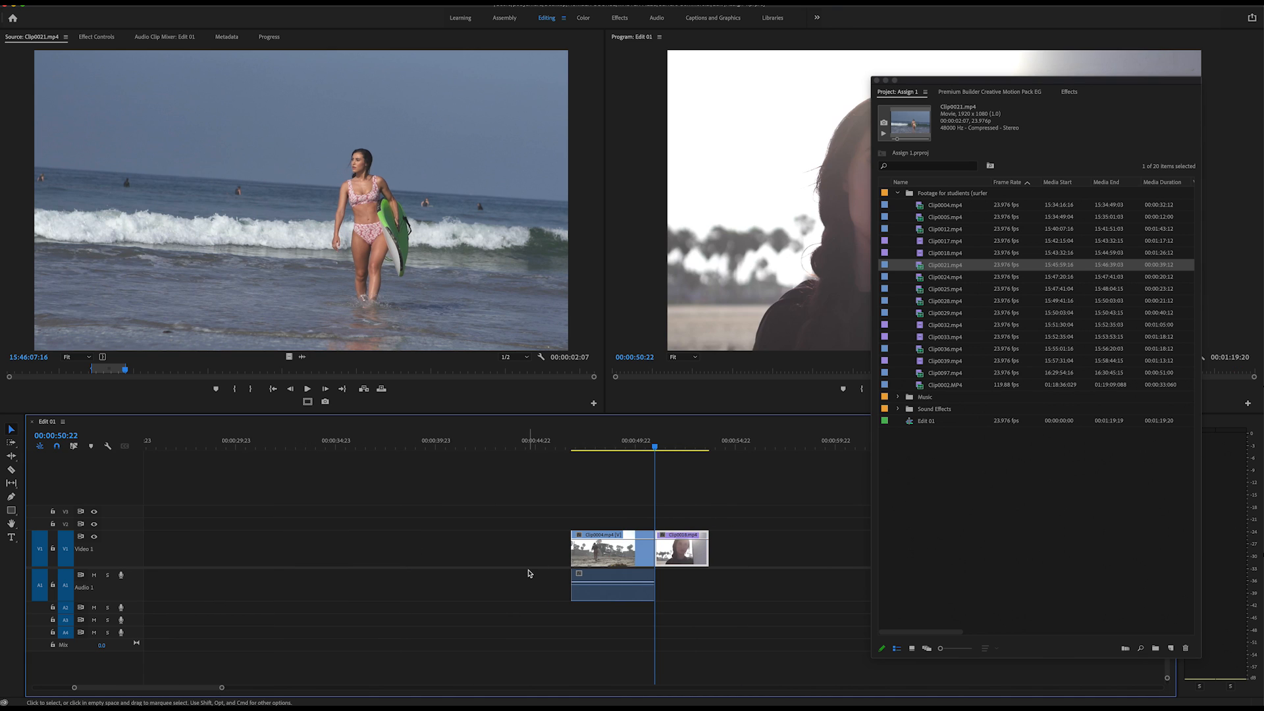
key(Down)
key(Down)
key(Up)
key(Up)
key(Up)
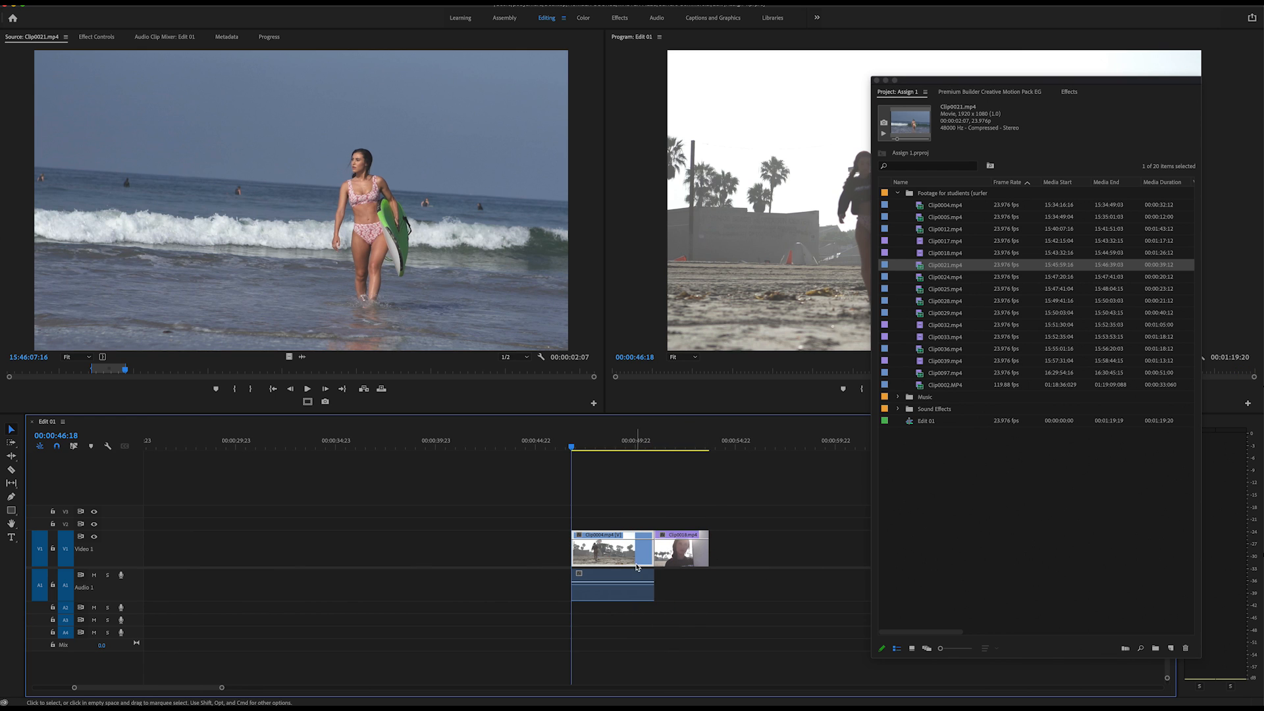
key(Down)
key(Down)
key(Down)
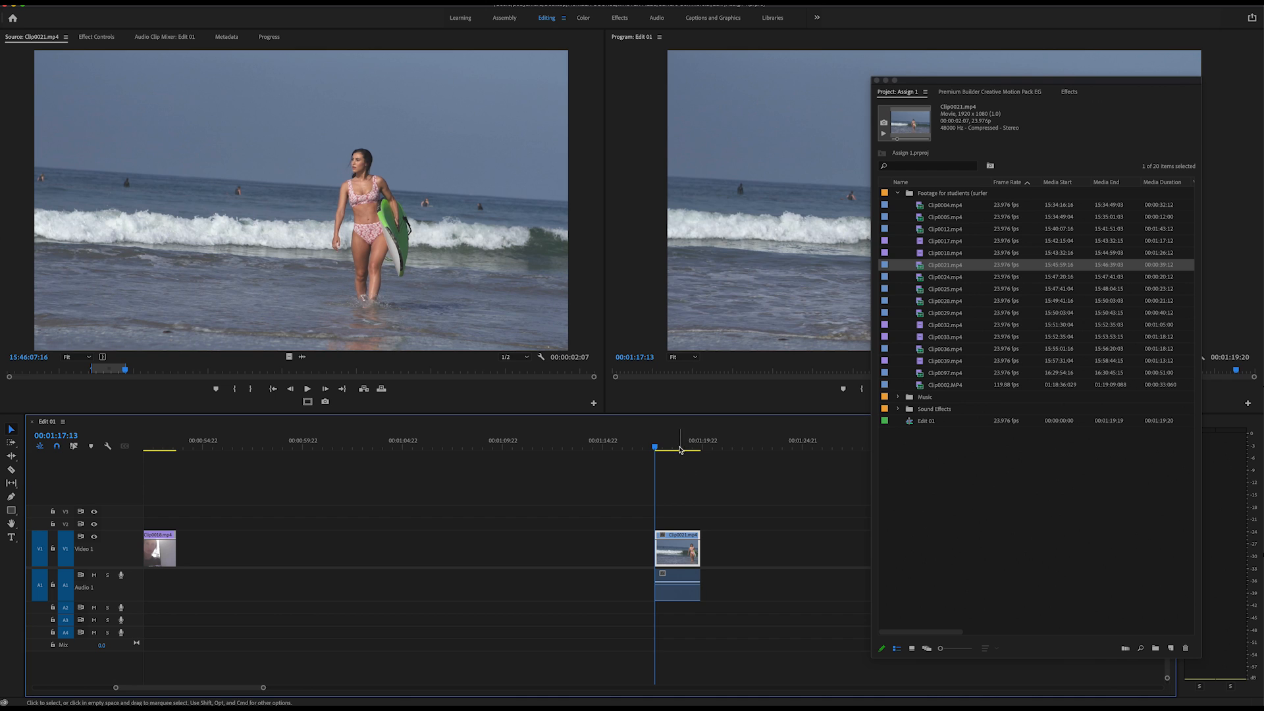
click(670, 447)
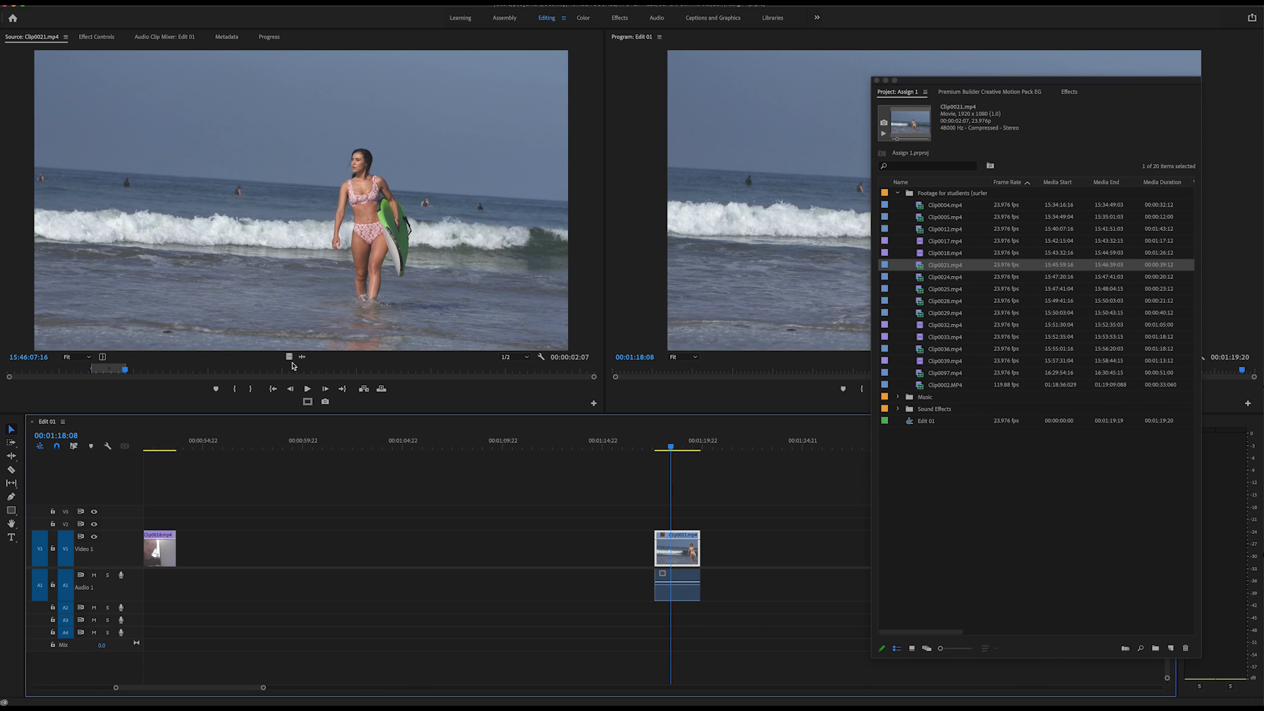
Try placing only the video of the marked Clip0021.mp4 section on V1 and only its audio on A1, and undo both placements.
drag(287, 357, 333, 556)
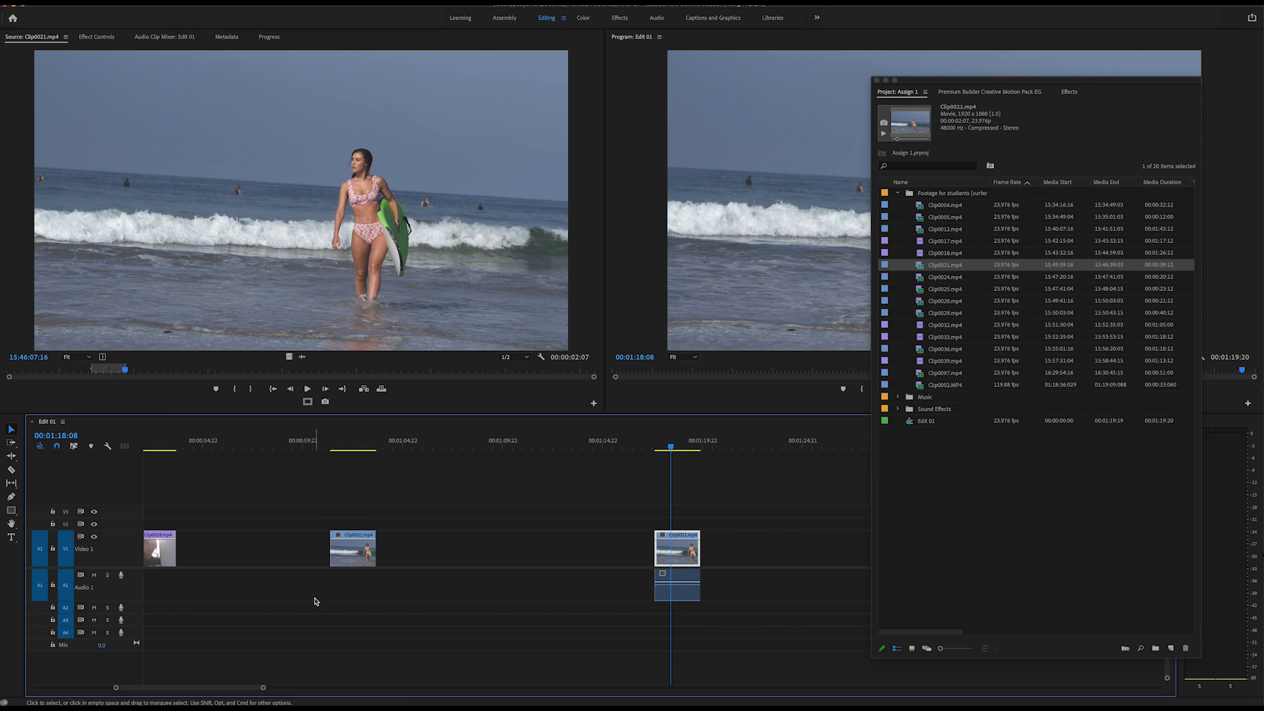
drag(302, 356, 395, 627)
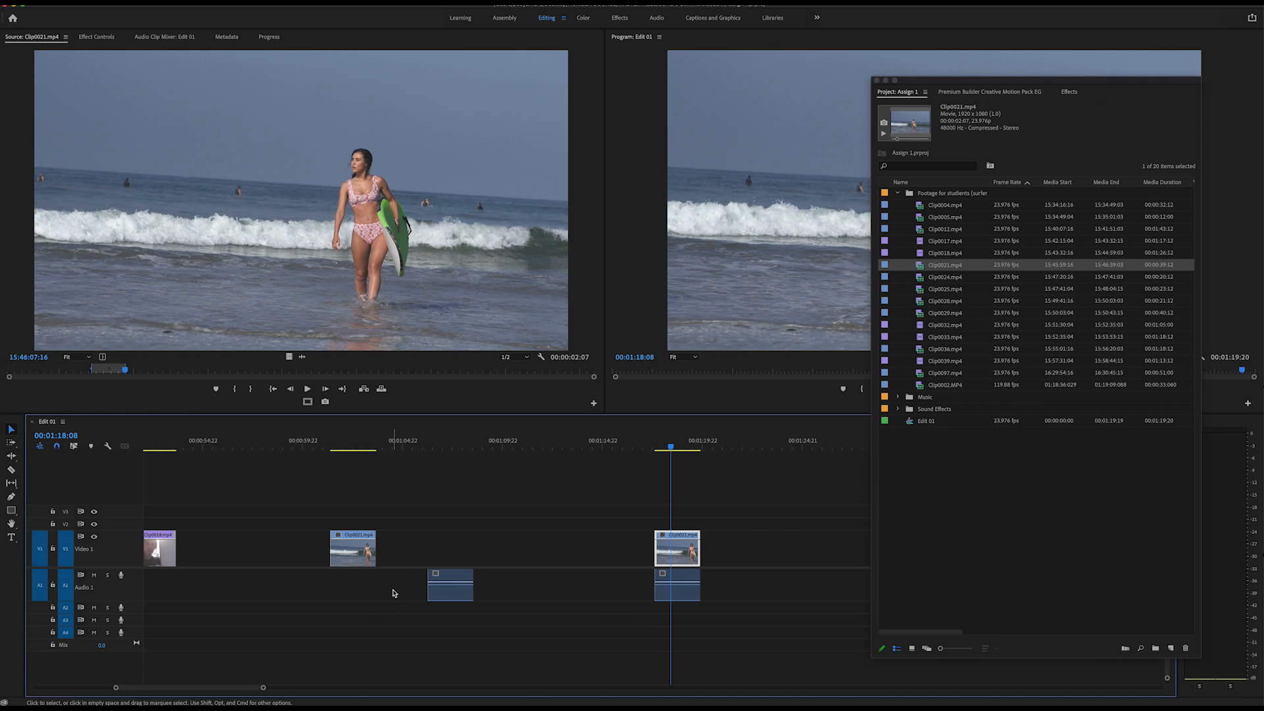
key(super+z)
key(super+z)
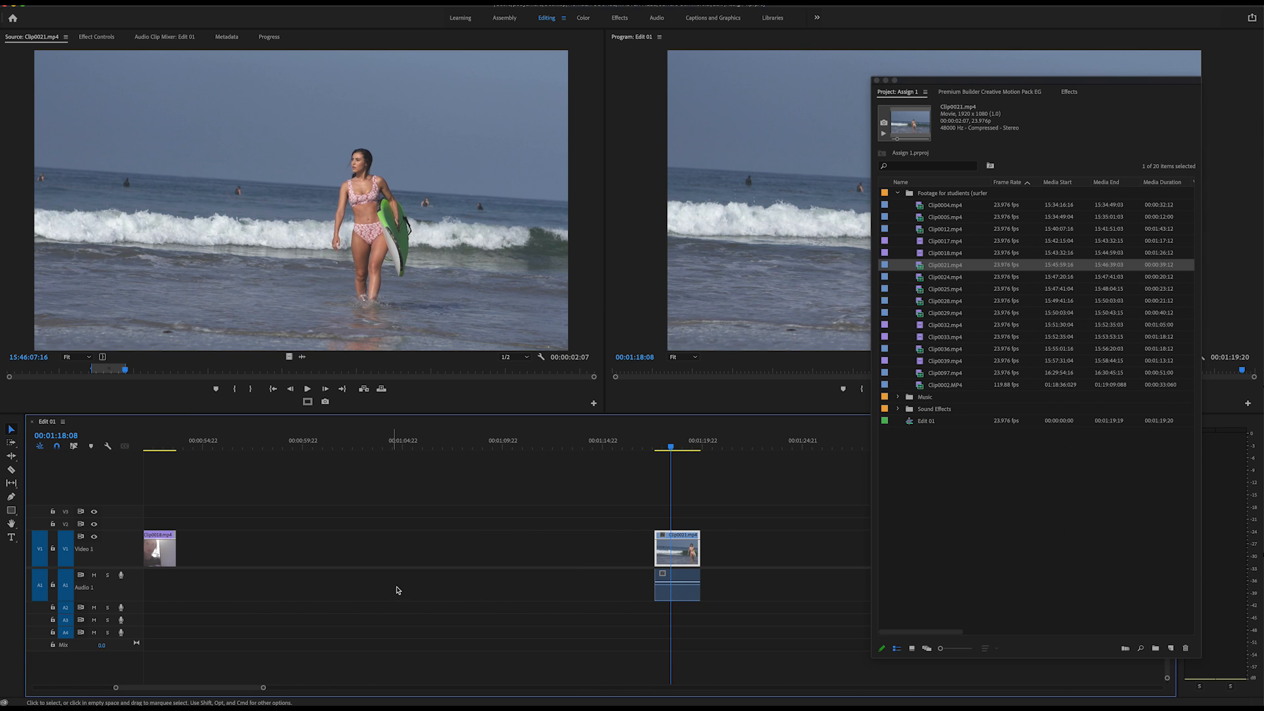
Load Clip0002.MP4 into the Source Monitor, then play and scrub through its footage.
drag(975, 86, 765, 36)
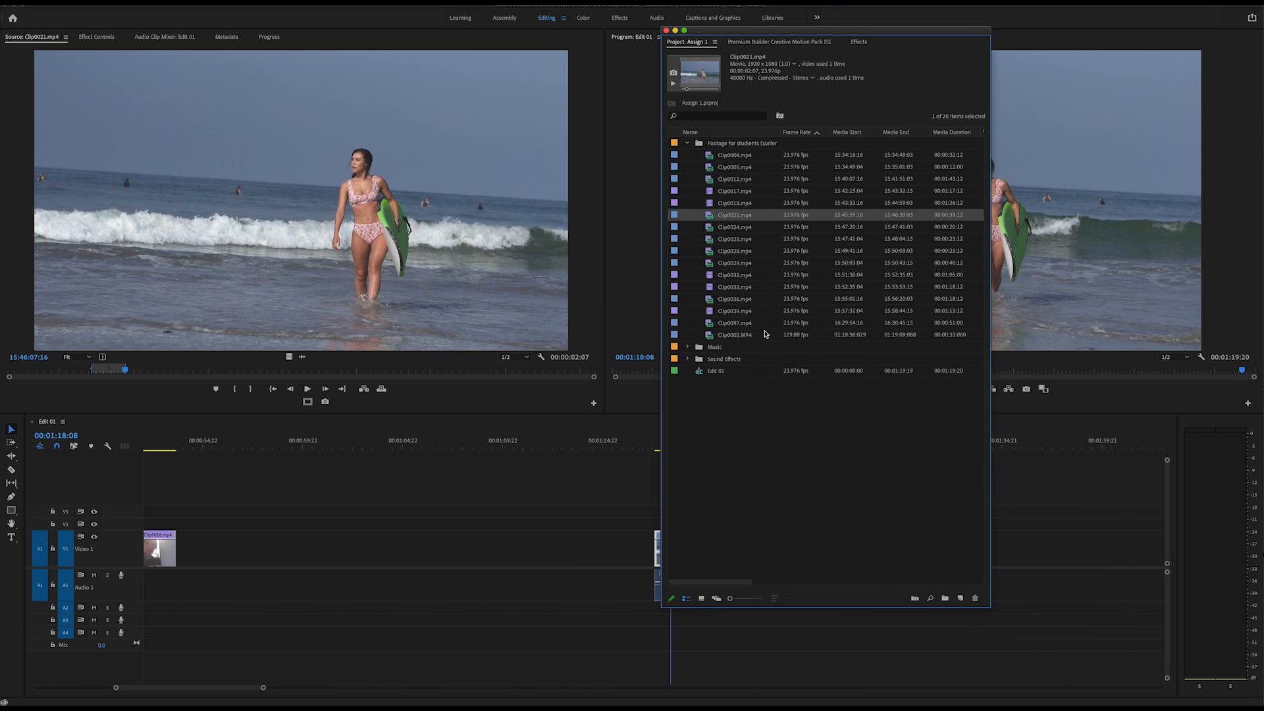
click(797, 337)
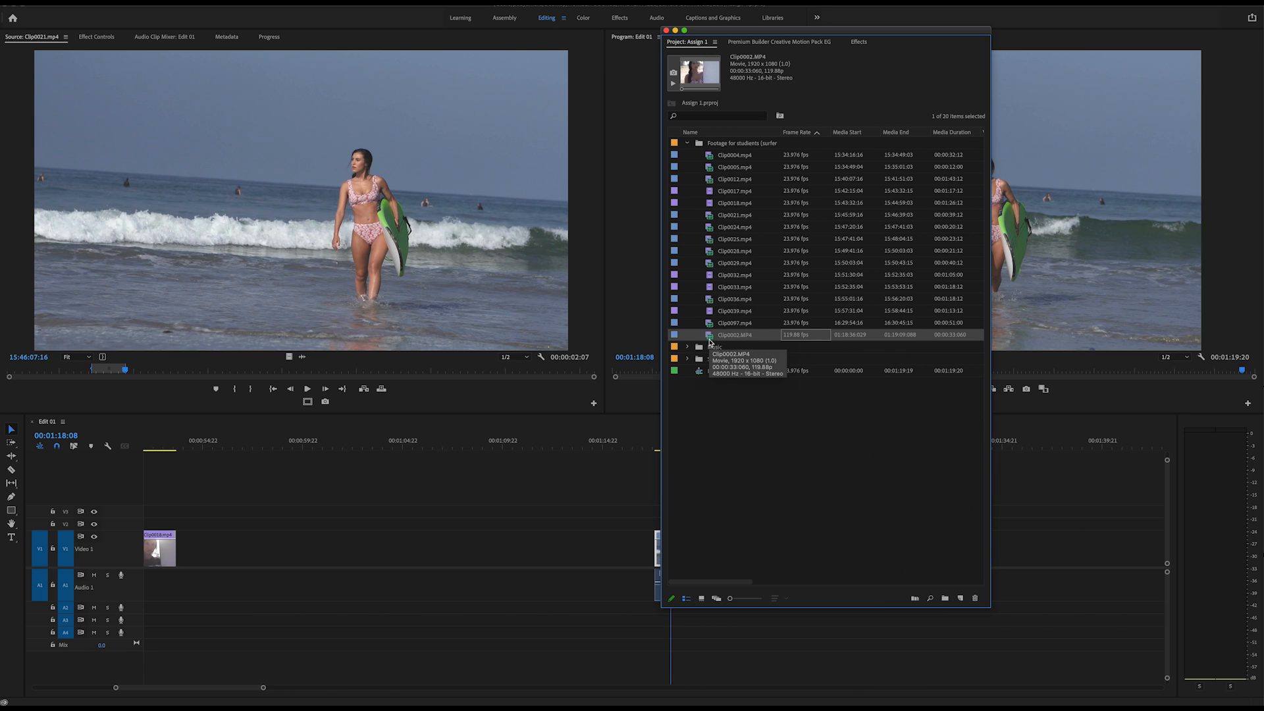
double_click(710, 337)
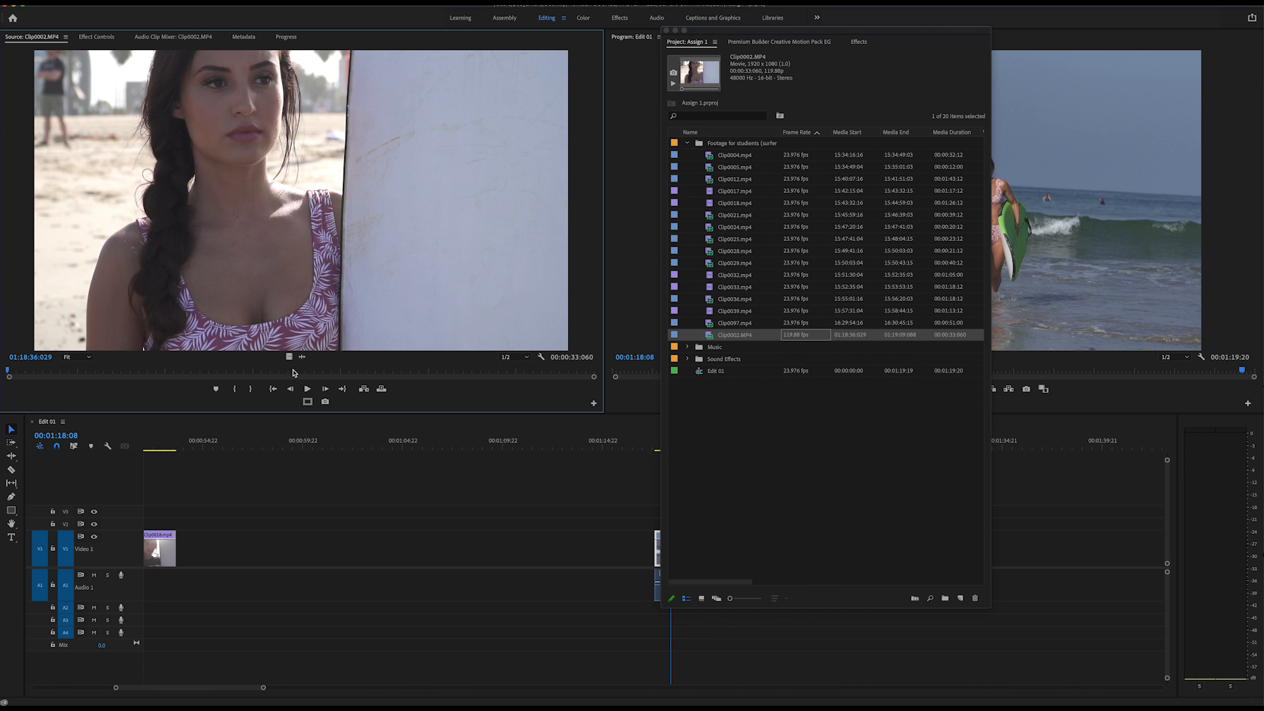
key(space)
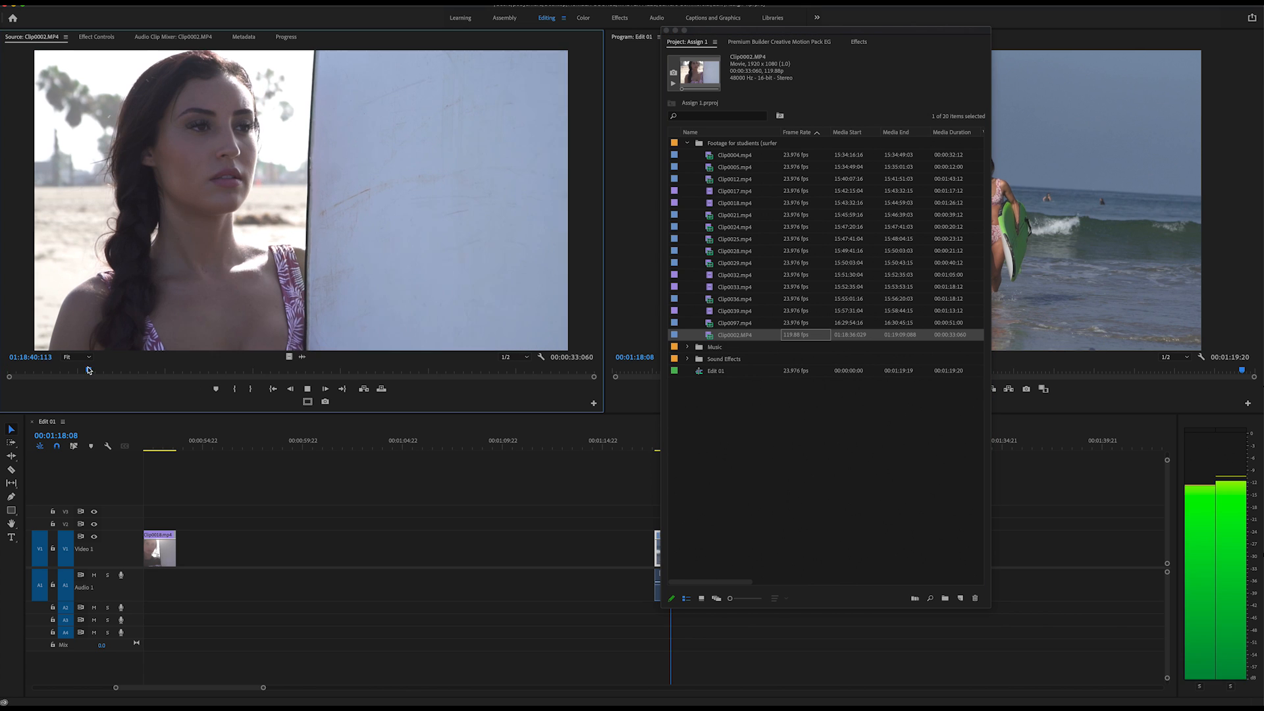
key(space)
drag(98, 370, 172, 377)
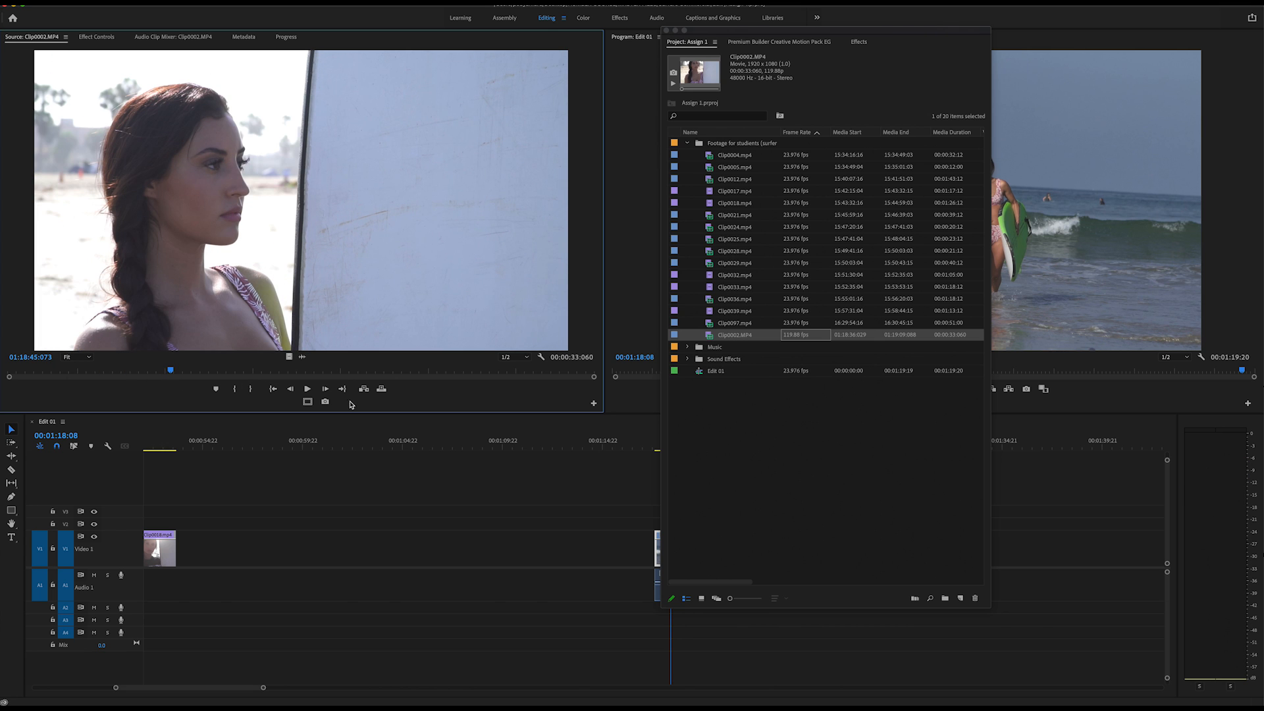
click(308, 389)
click(307, 389)
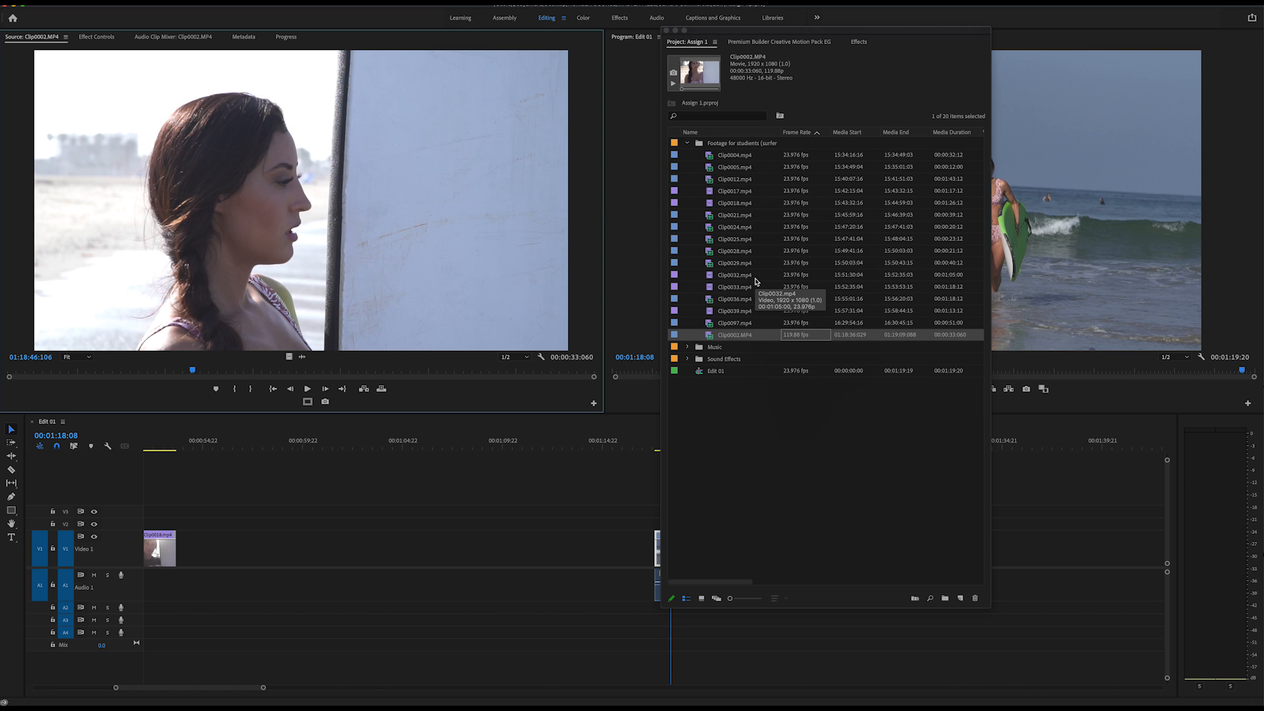
Interpret the footage of Clip0002.MP4 with an assumed frame rate of 23.97 fps.
click(792, 433)
click(722, 333)
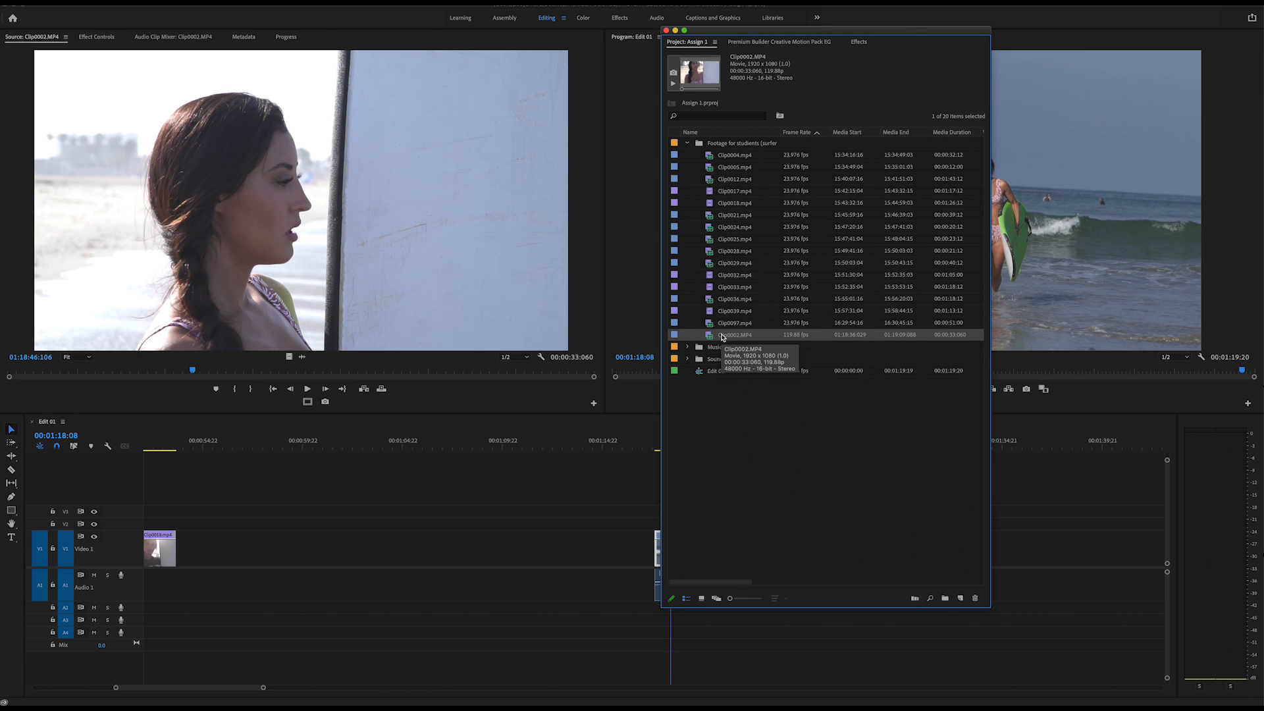
right_click(714, 338)
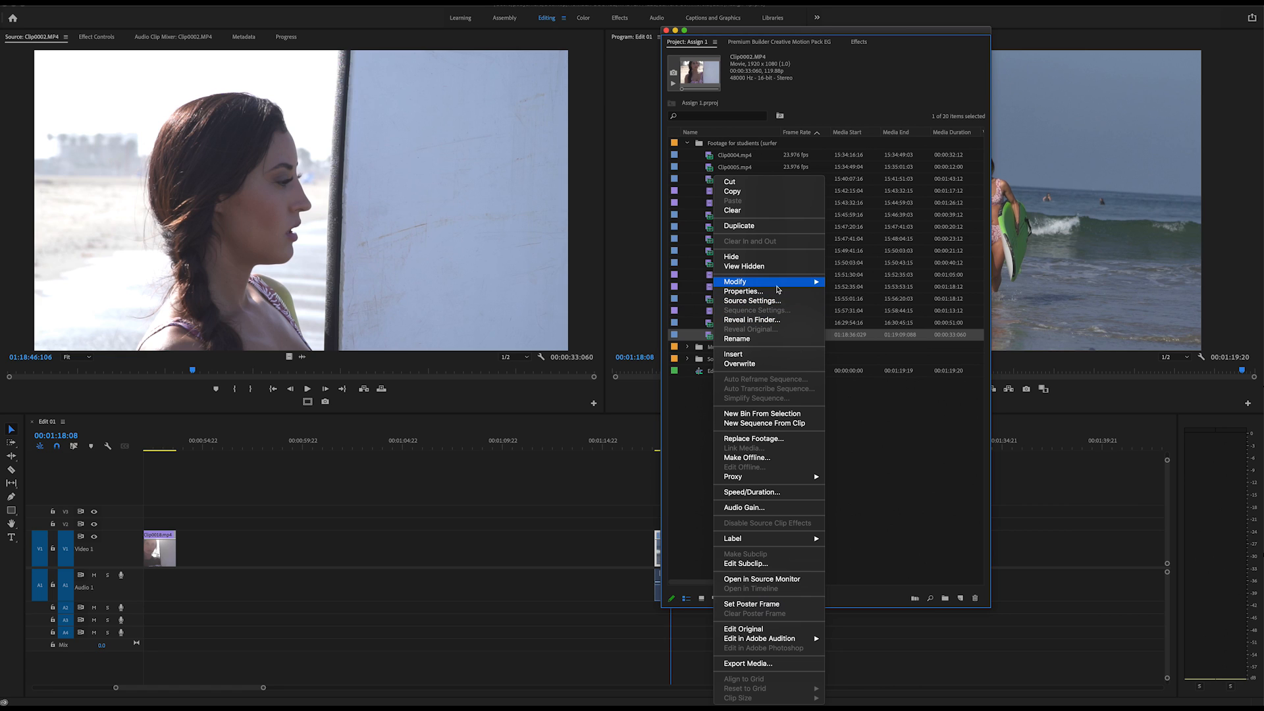
mouse_move(779, 286)
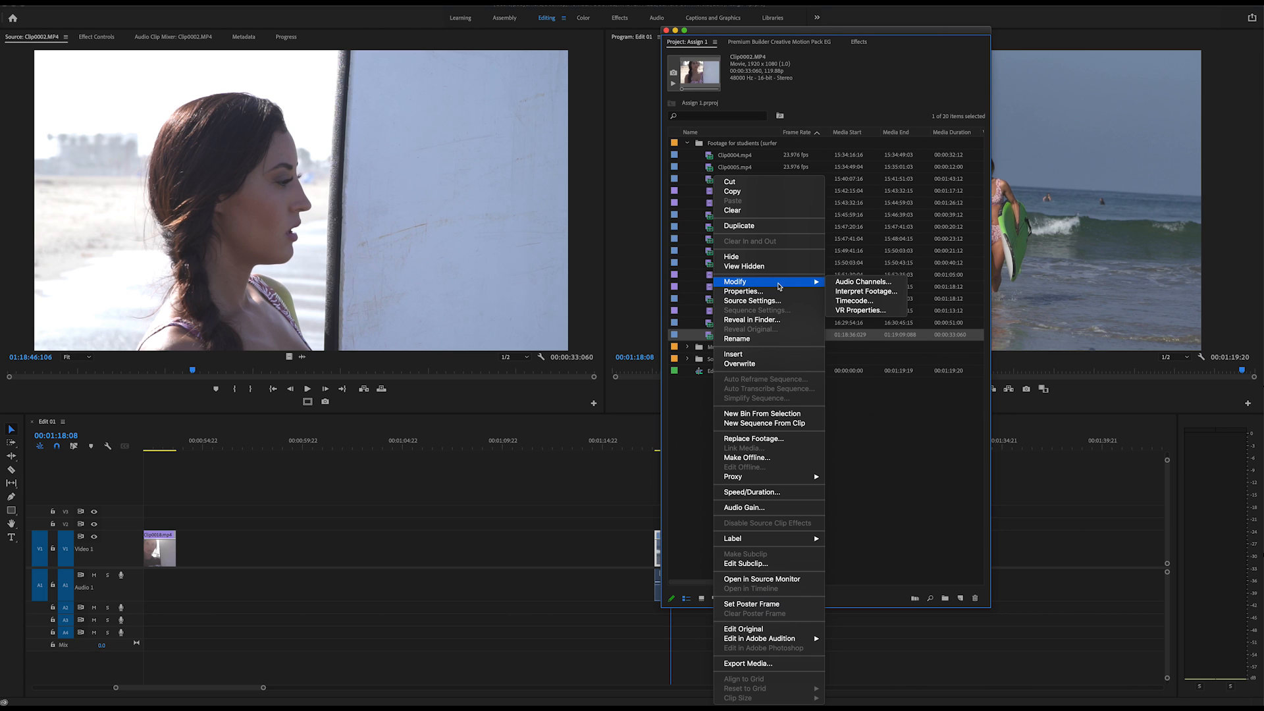
click(885, 298)
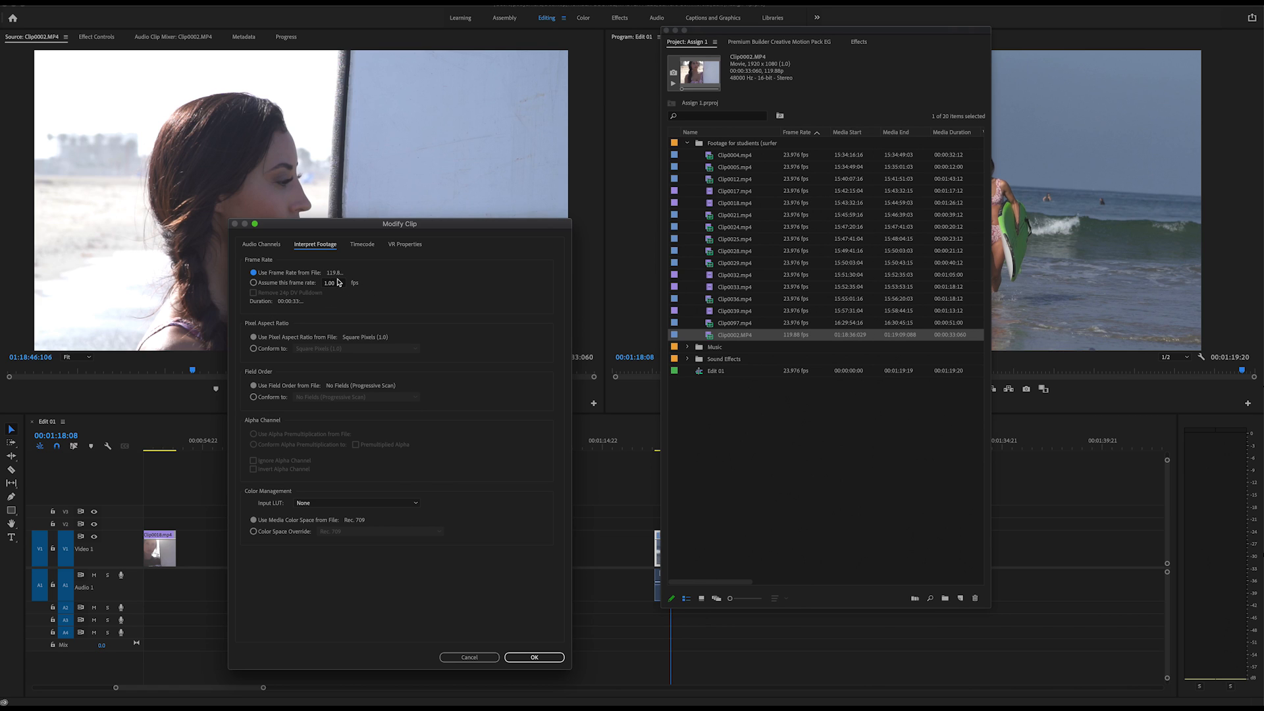
click(262, 285)
text(23.97)
click(535, 658)
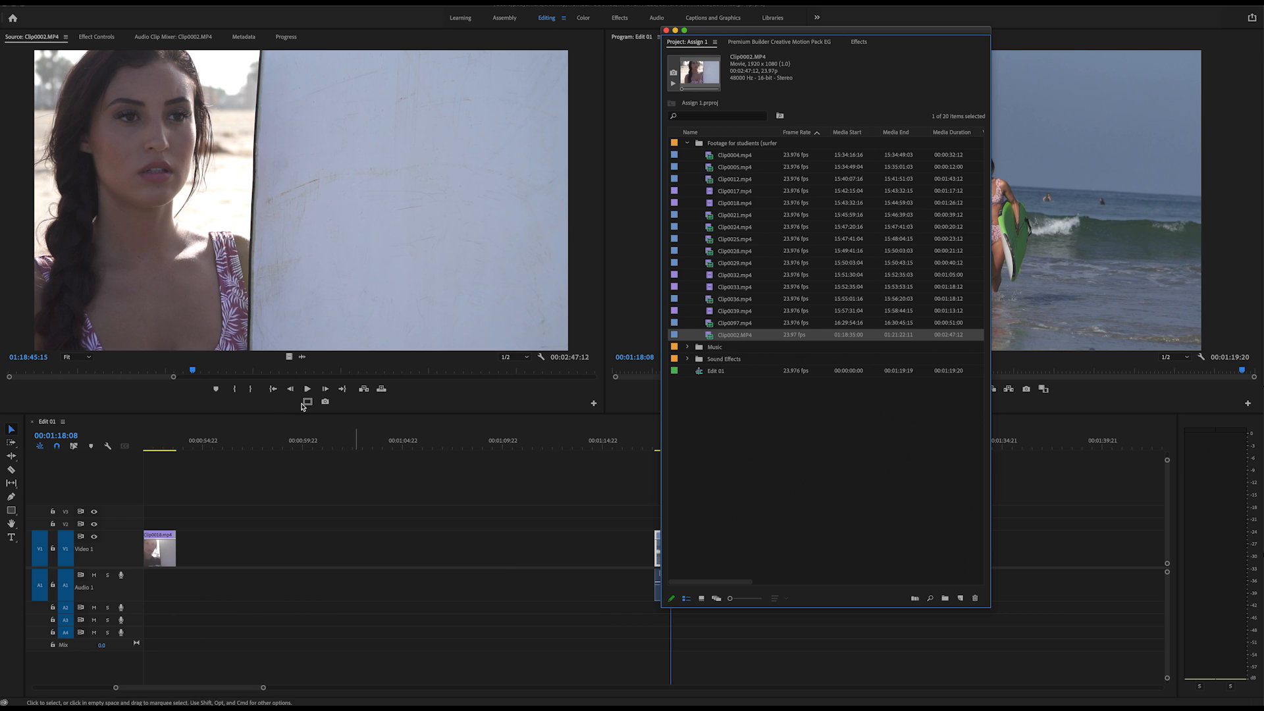
Mark a section of Clip0002.MP4 about 5 seconds 7 frames long, ending at 01:19:03:03, and place only its video on V1 after Clip0018.mp4.
drag(173, 376, 501, 414)
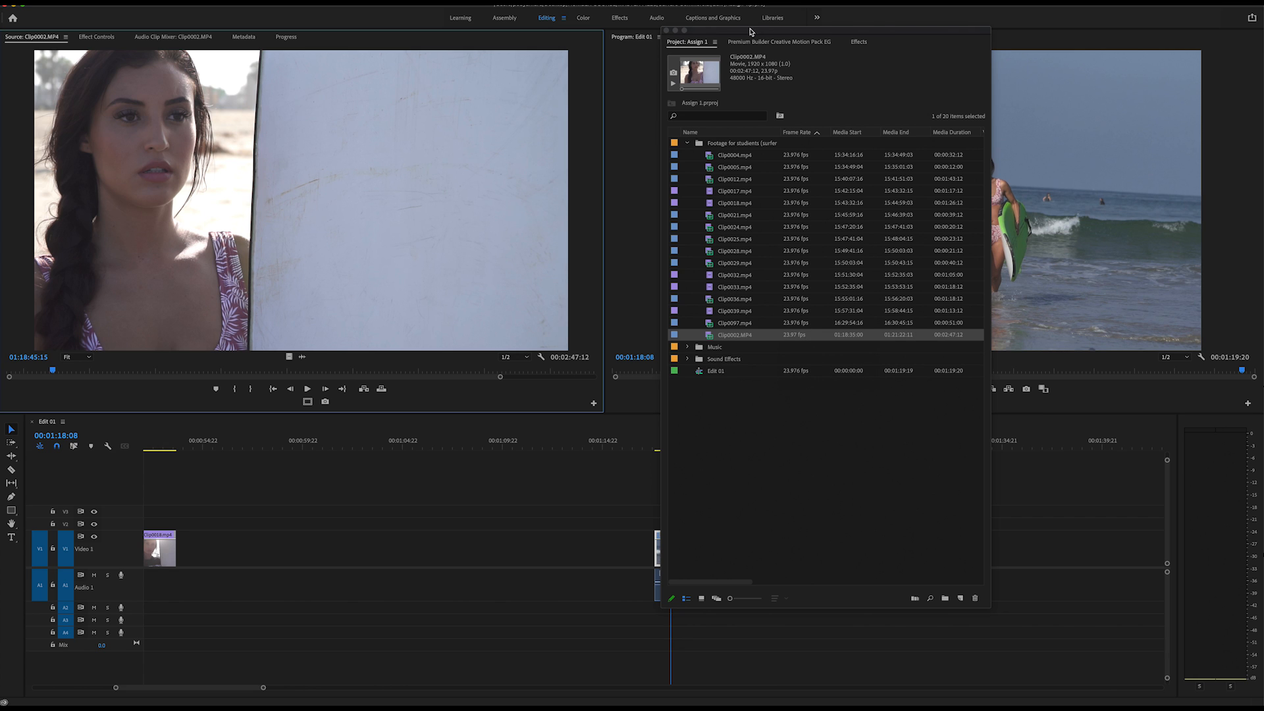
drag(765, 30, 0, 190)
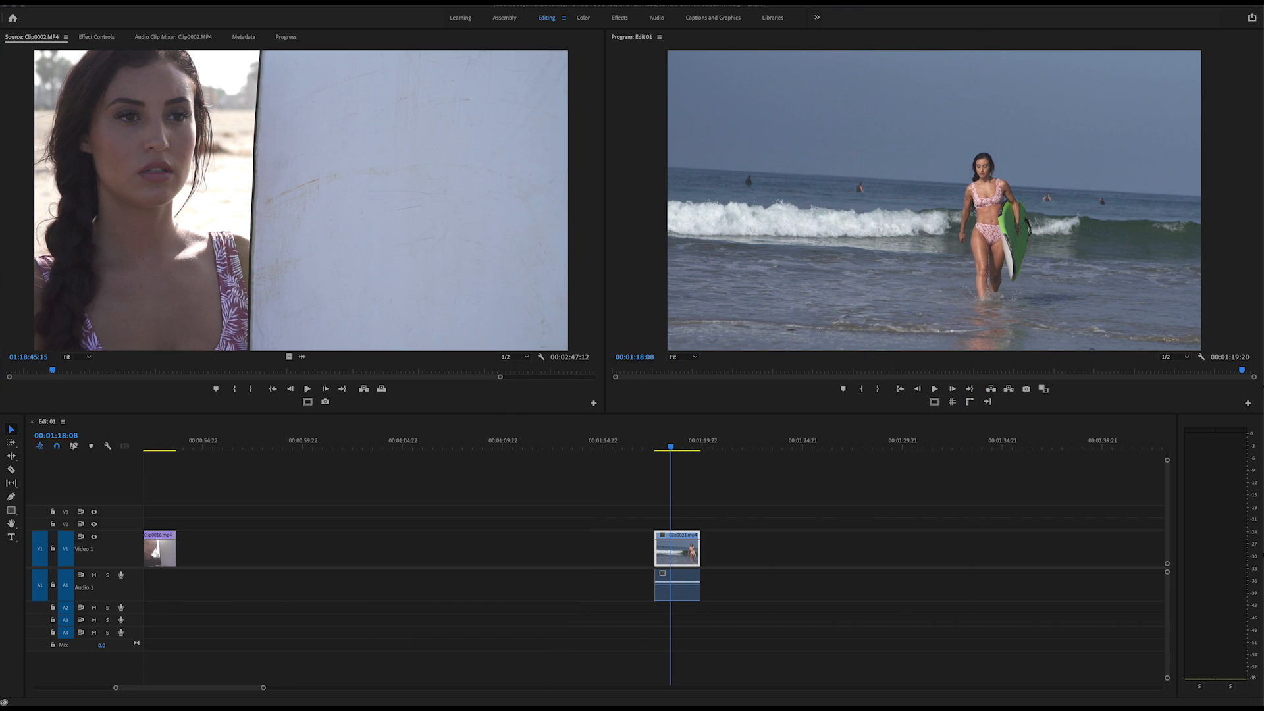
click(378, 243)
key(space)
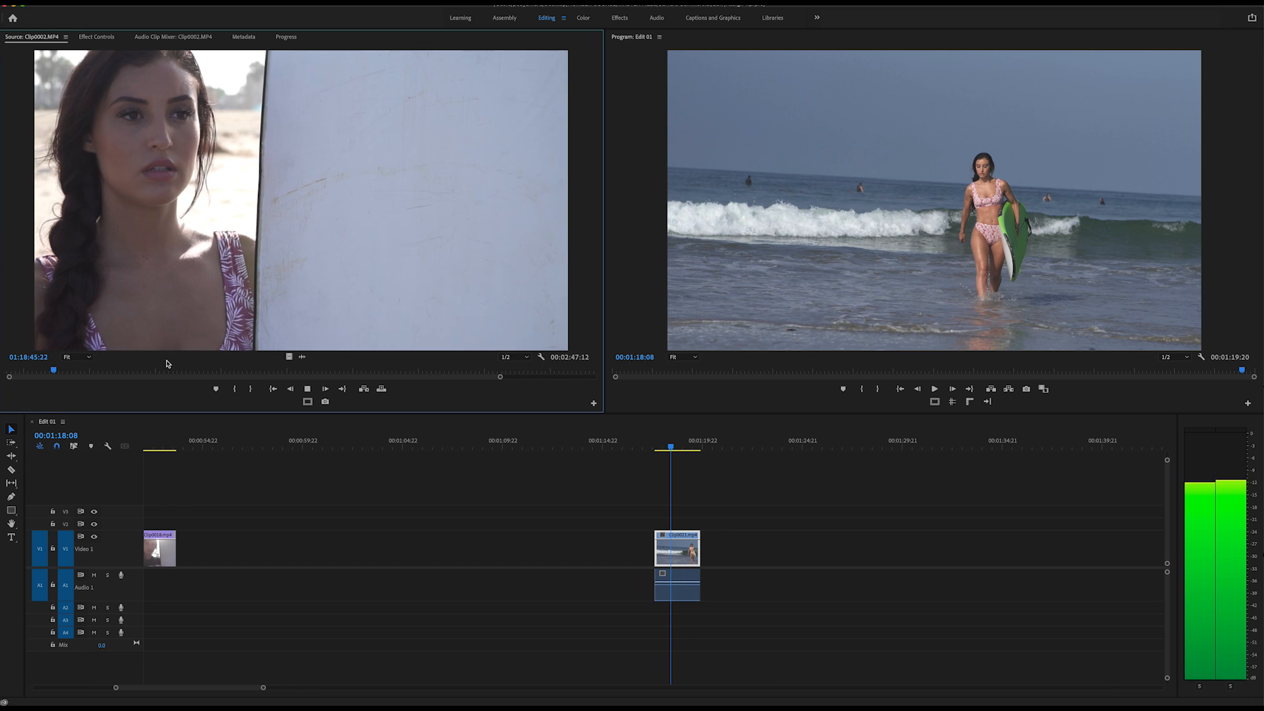
drag(82, 372, 129, 370)
key(i)
key(o)
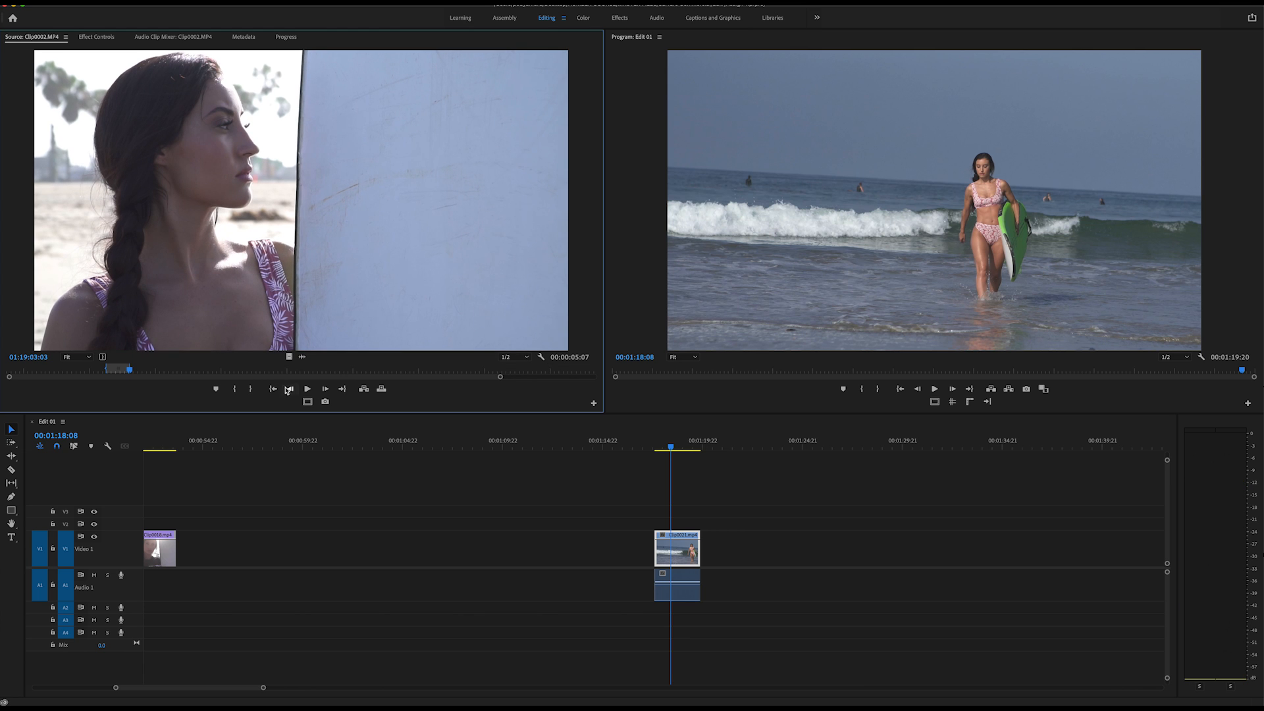
drag(293, 356, 235, 553)
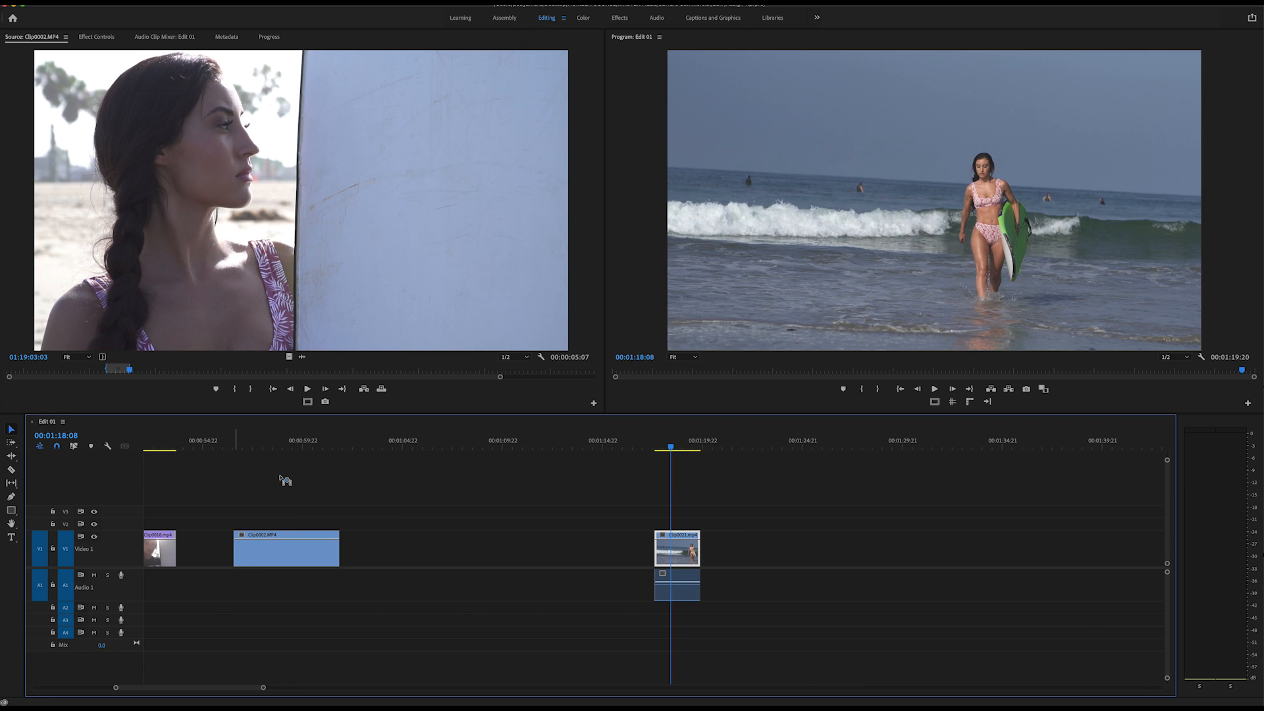
Review the placed Clip0002.MP4 section and ripple delete the gaps after and before it on V1.
click(260, 445)
key(space)
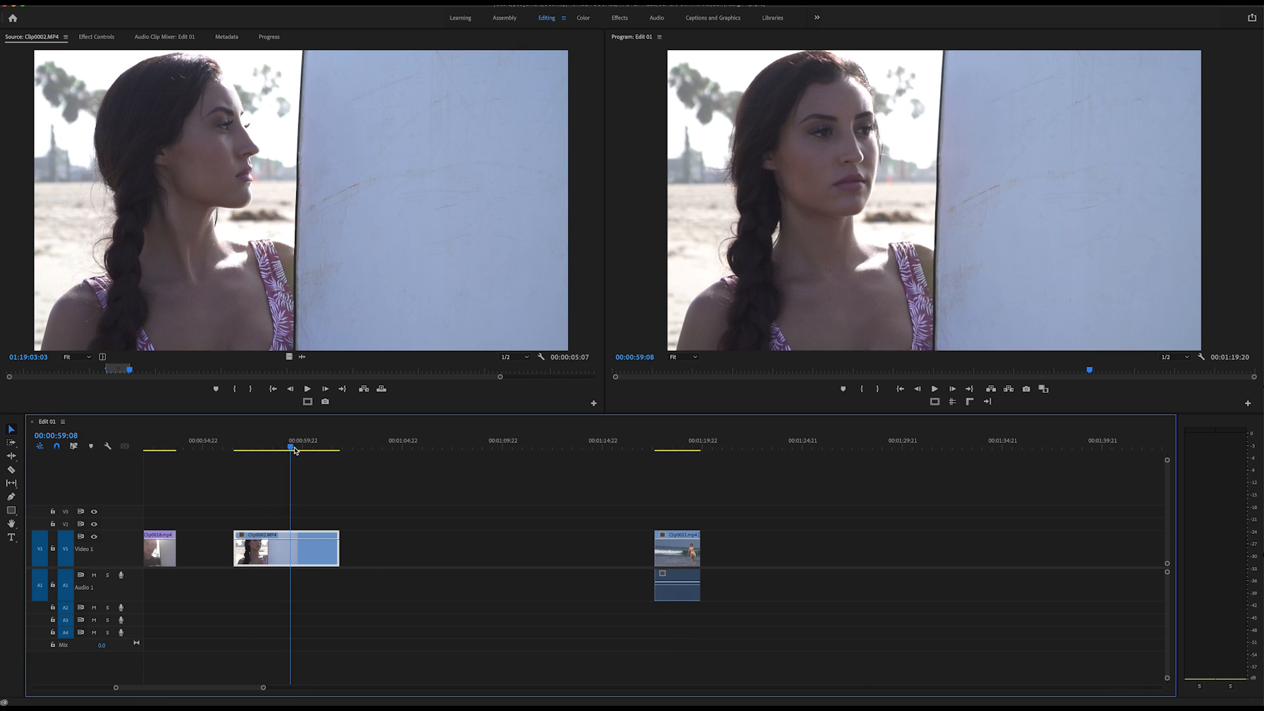
right_click(408, 560)
click(438, 567)
right_click(204, 553)
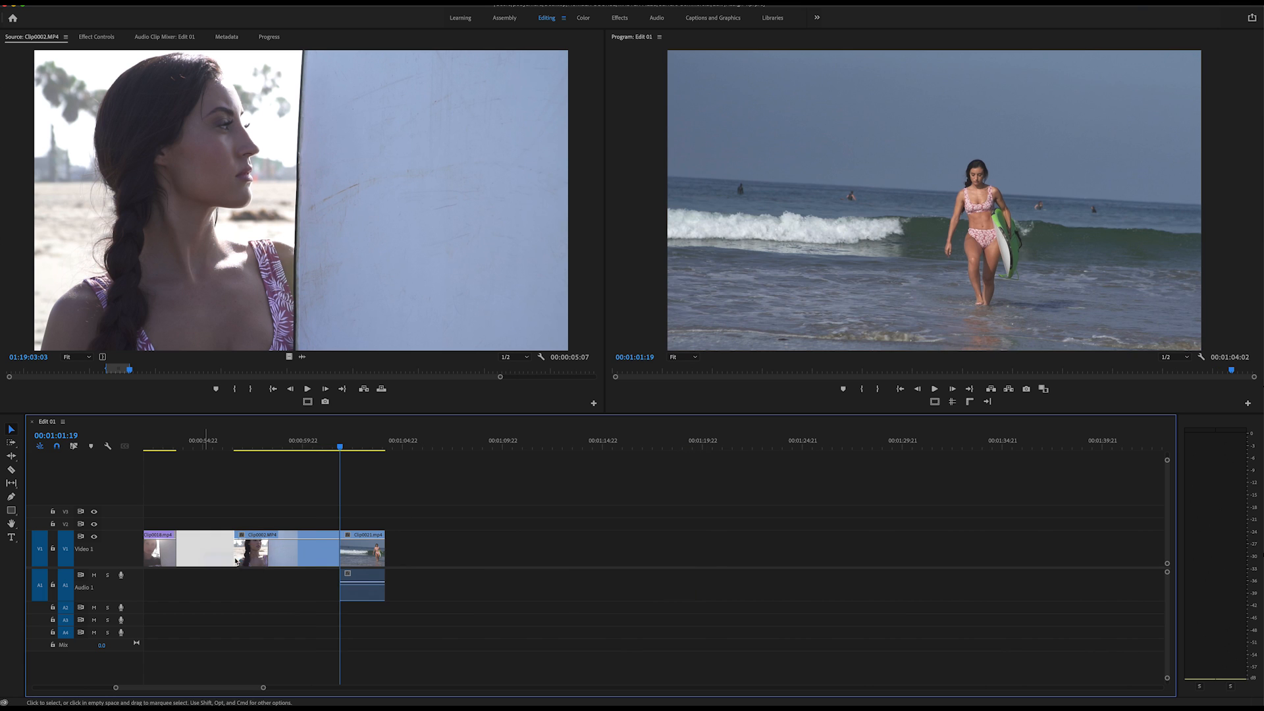
click(231, 560)
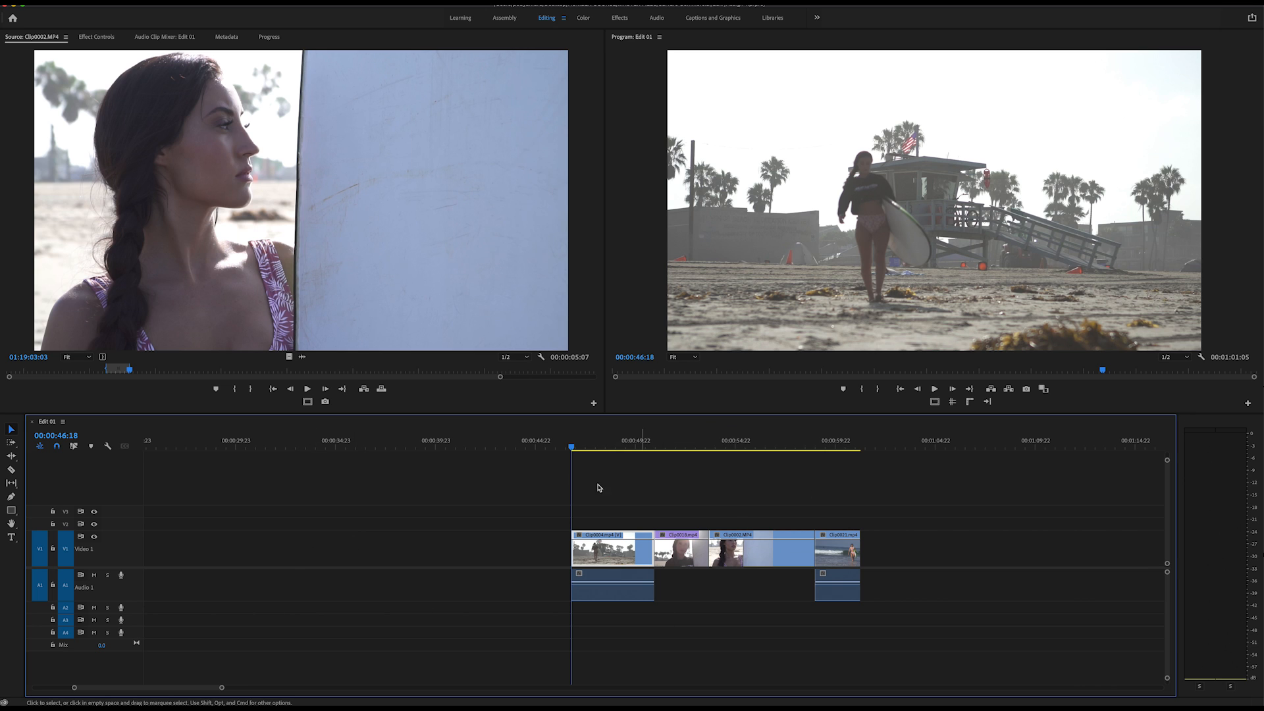
Mark Clip0017.mp4 from 15:42:19:00 to 15:42:23:22 and place the section on V1 at about 30 seconds, ahead of the existing clips.
click(938, 442)
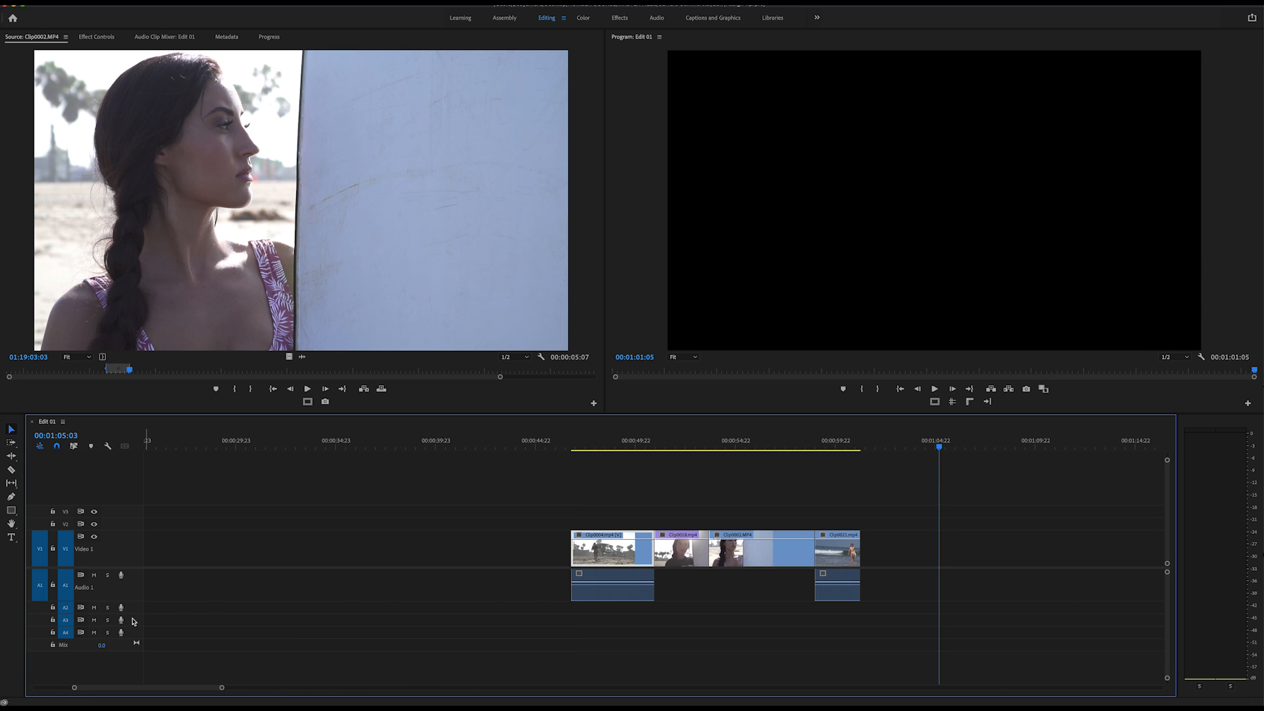
drag(975, 708, 1076, 77)
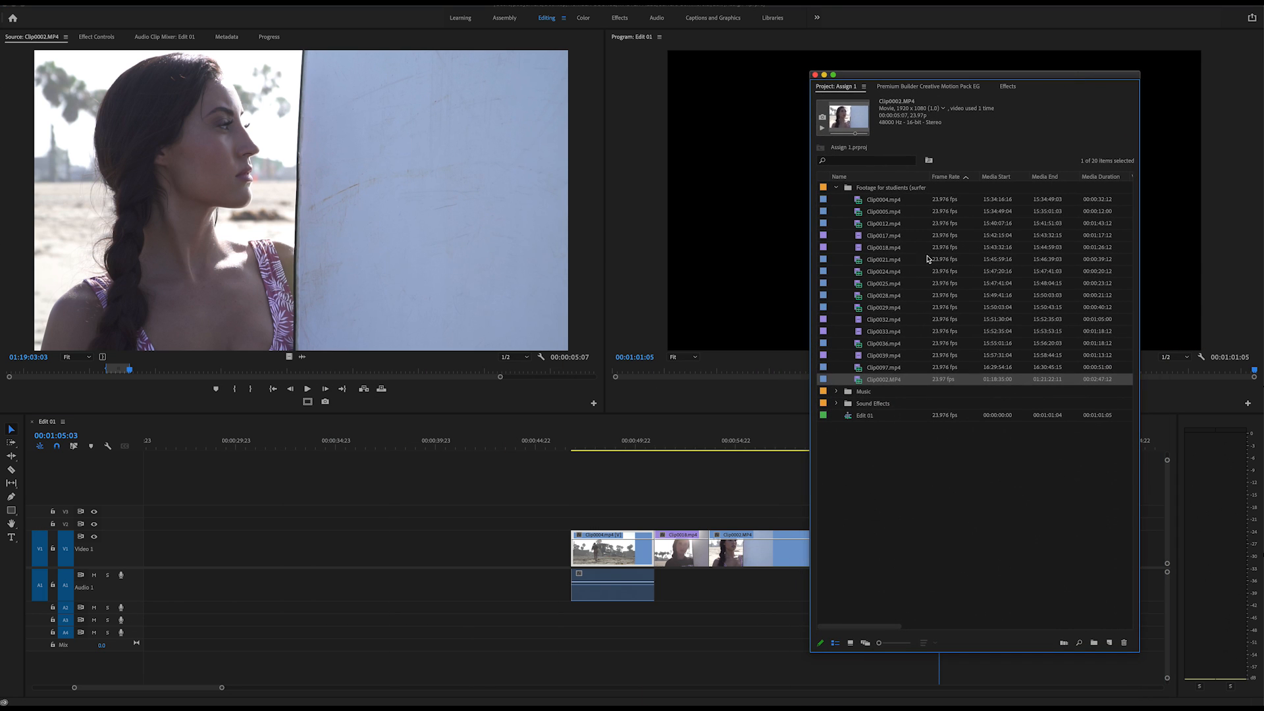
double_click(858, 235)
click(34, 371)
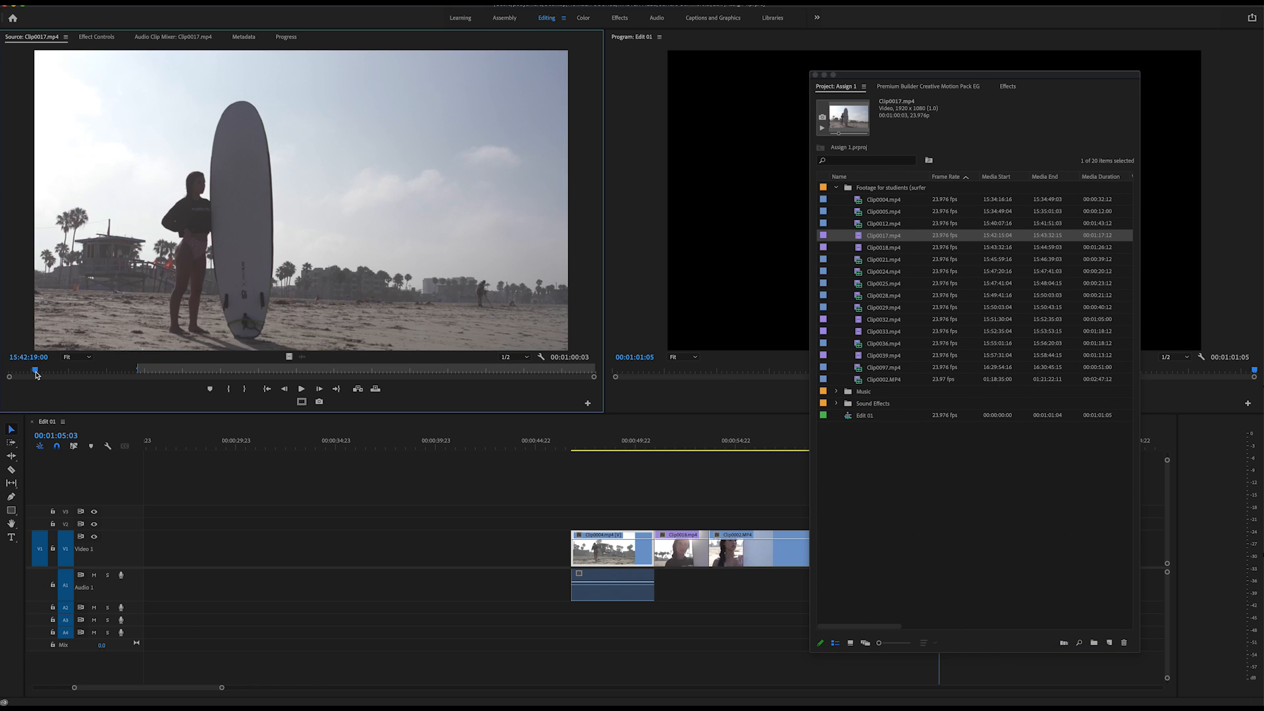
drag(36, 372, 71, 375)
key(o)
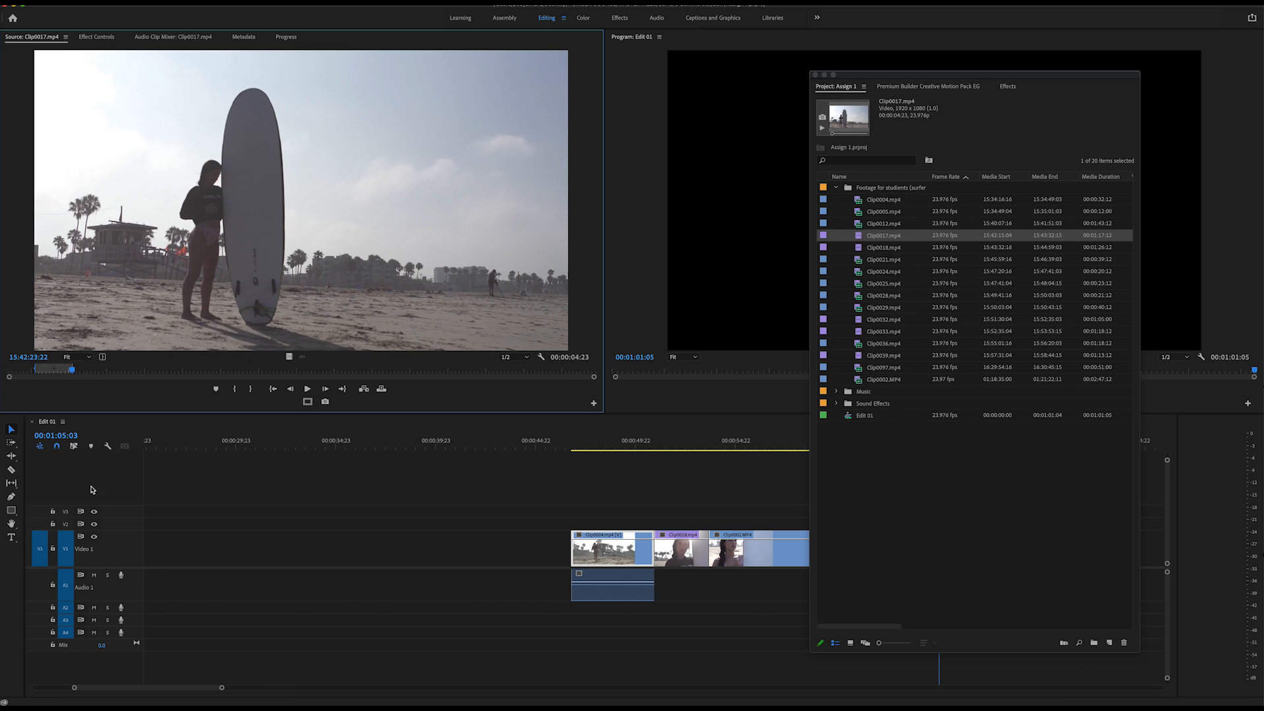
drag(302, 360, 237, 533)
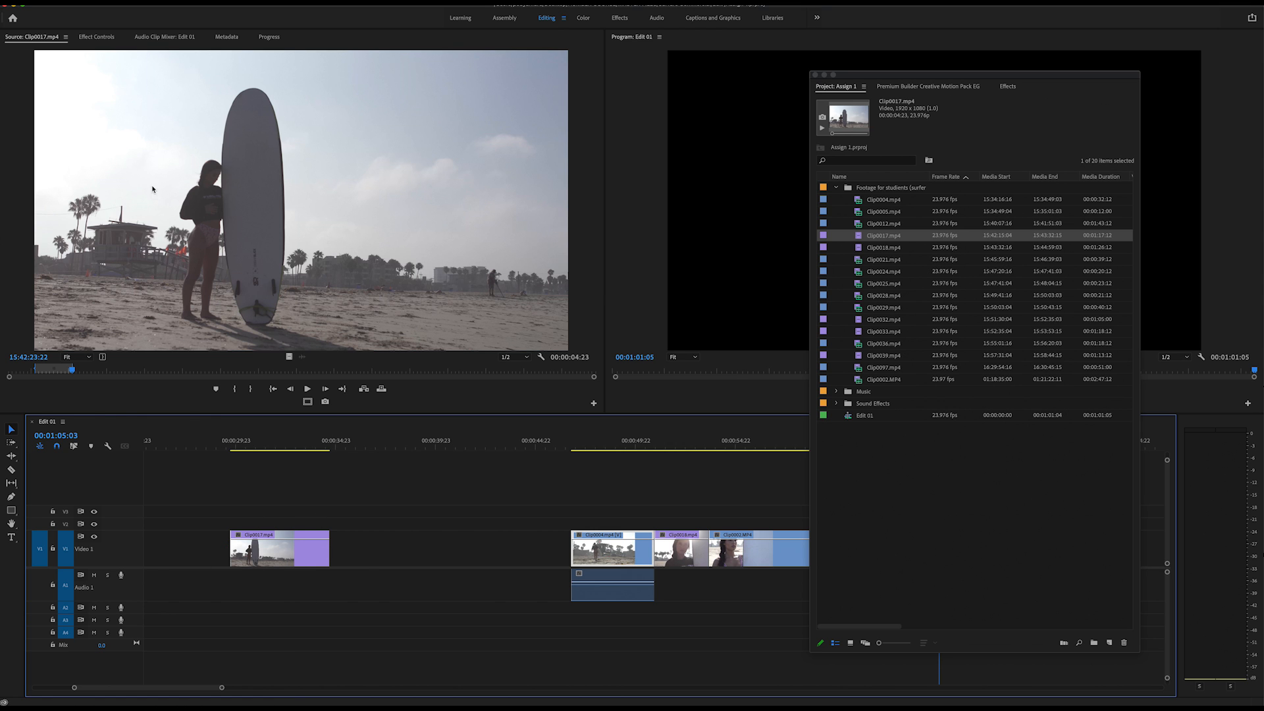
Find the closer surfboard shot in Clip0017.mp4 and set its In point at 15:43:17:00.
drag(90, 376, 329, 422)
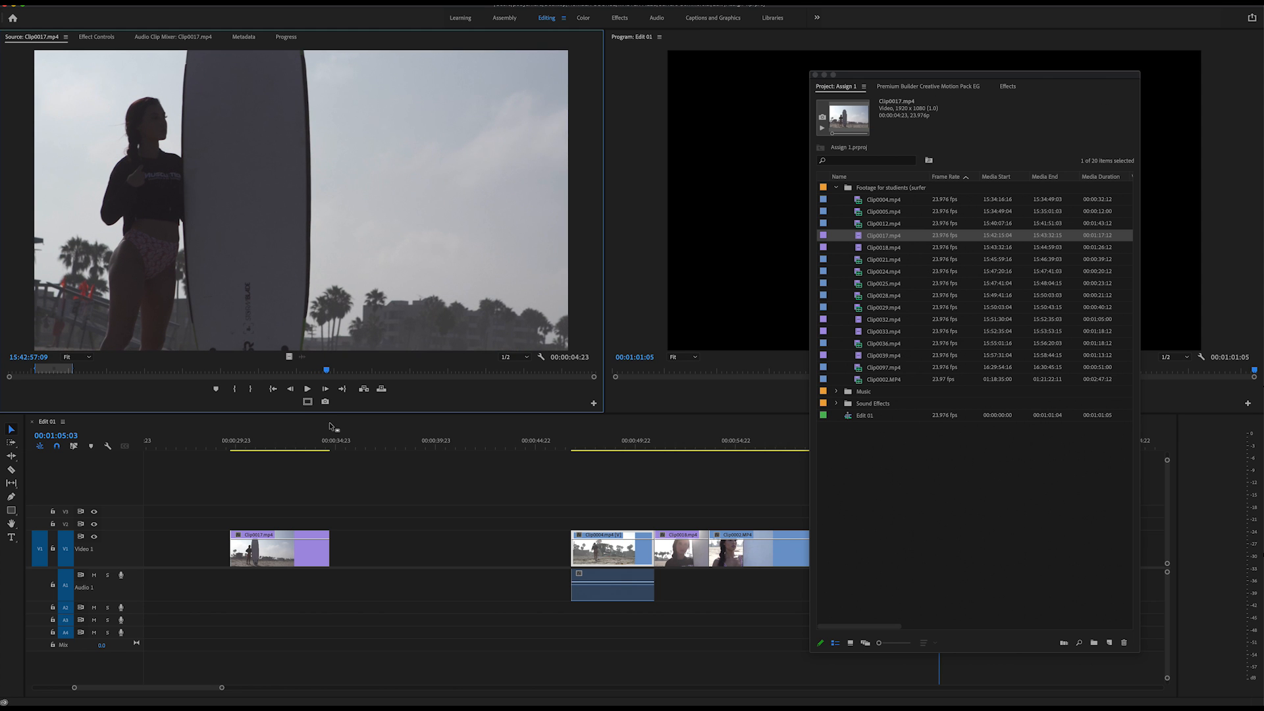
key(i)
key(space)
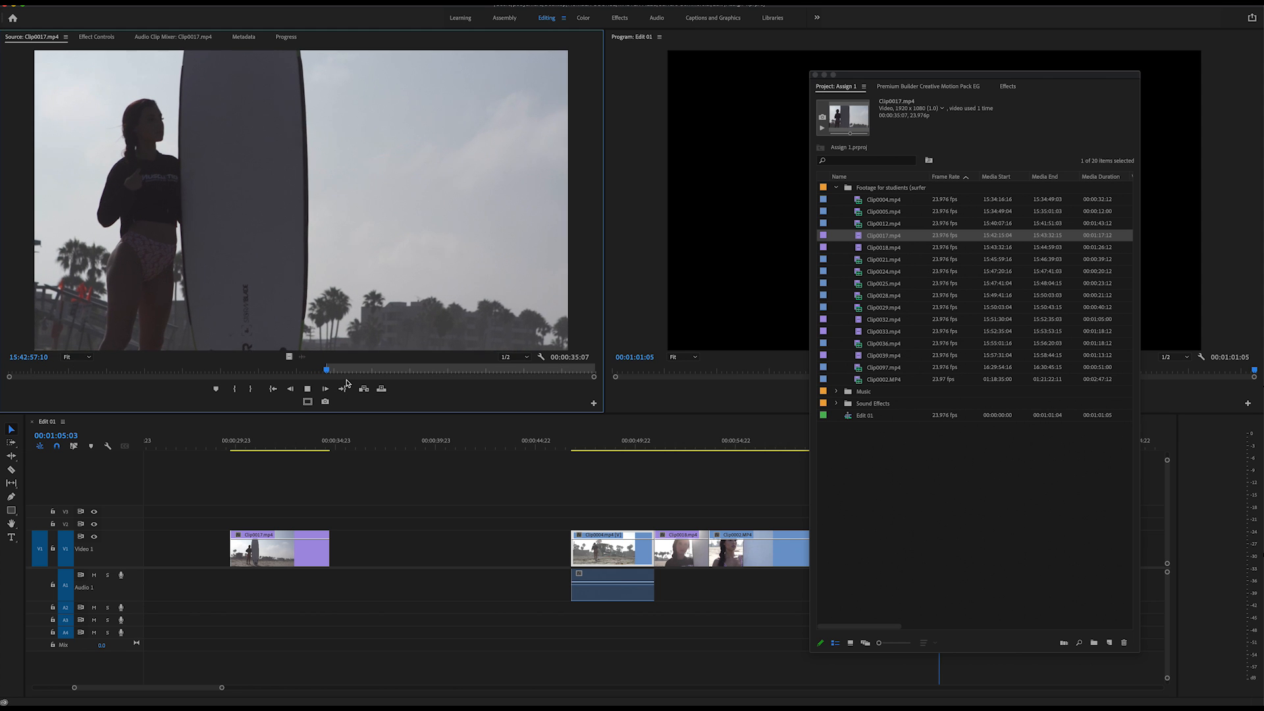
drag(352, 375, 479, 381)
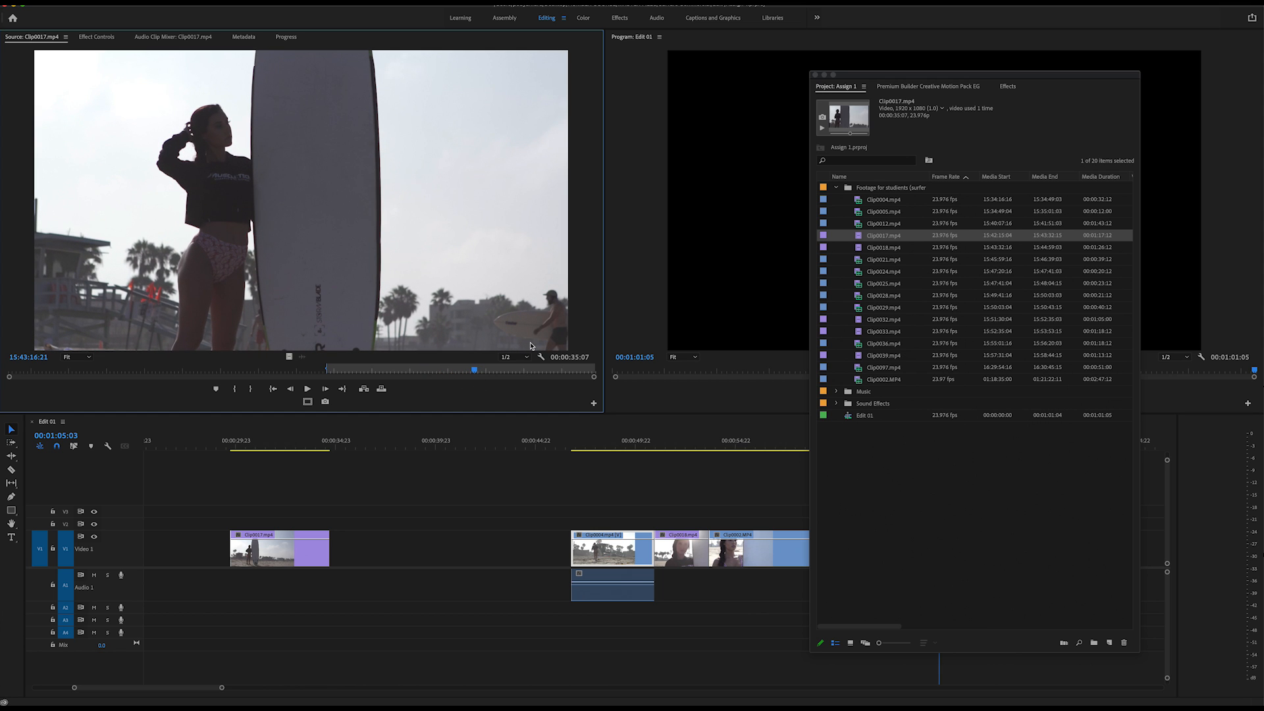
drag(475, 372, 476, 372)
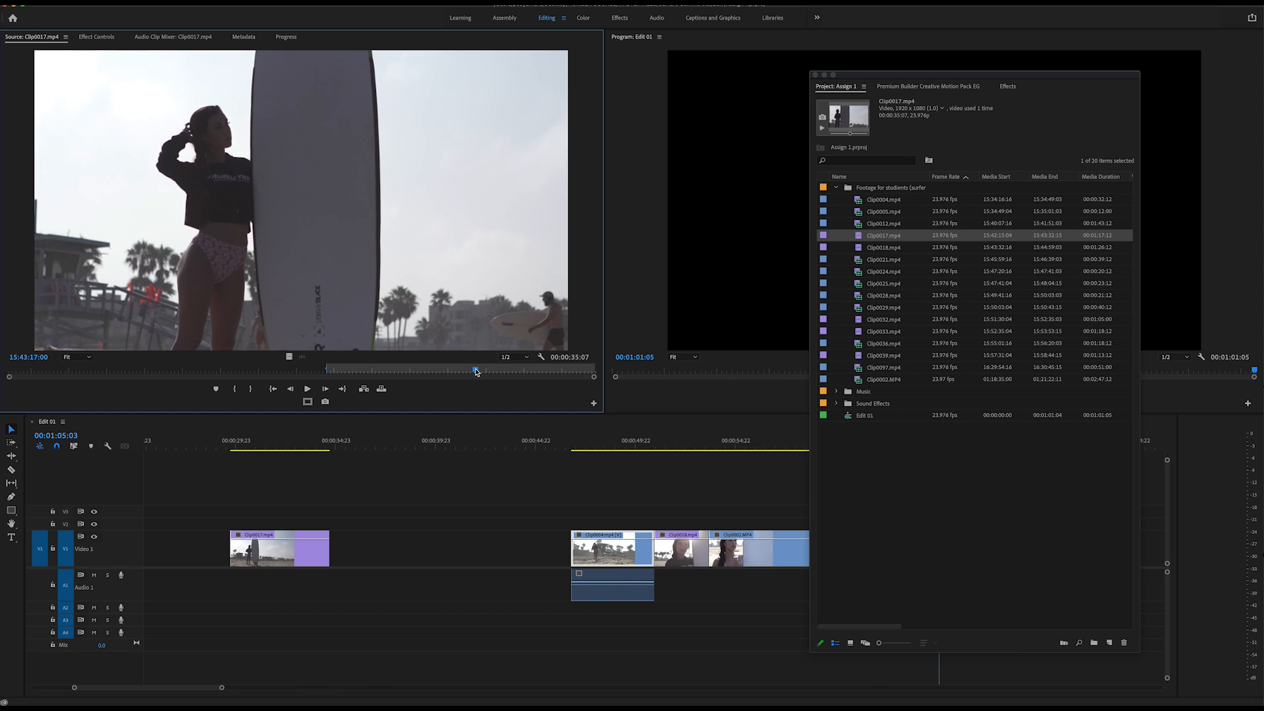
key(i)
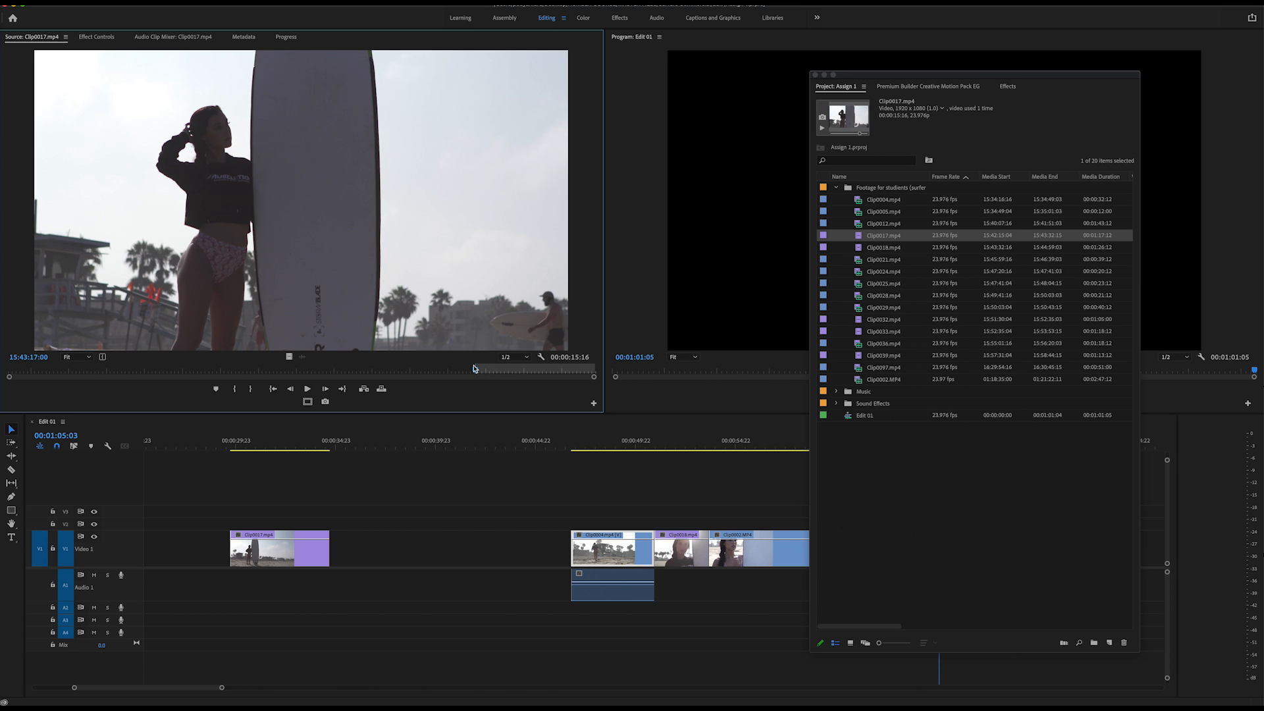
Set the Out point of Clip0017.mp4 at 15:43:21:02 and place only its video on V1 directly after the first Clip0017.mp4 section.
key(space)
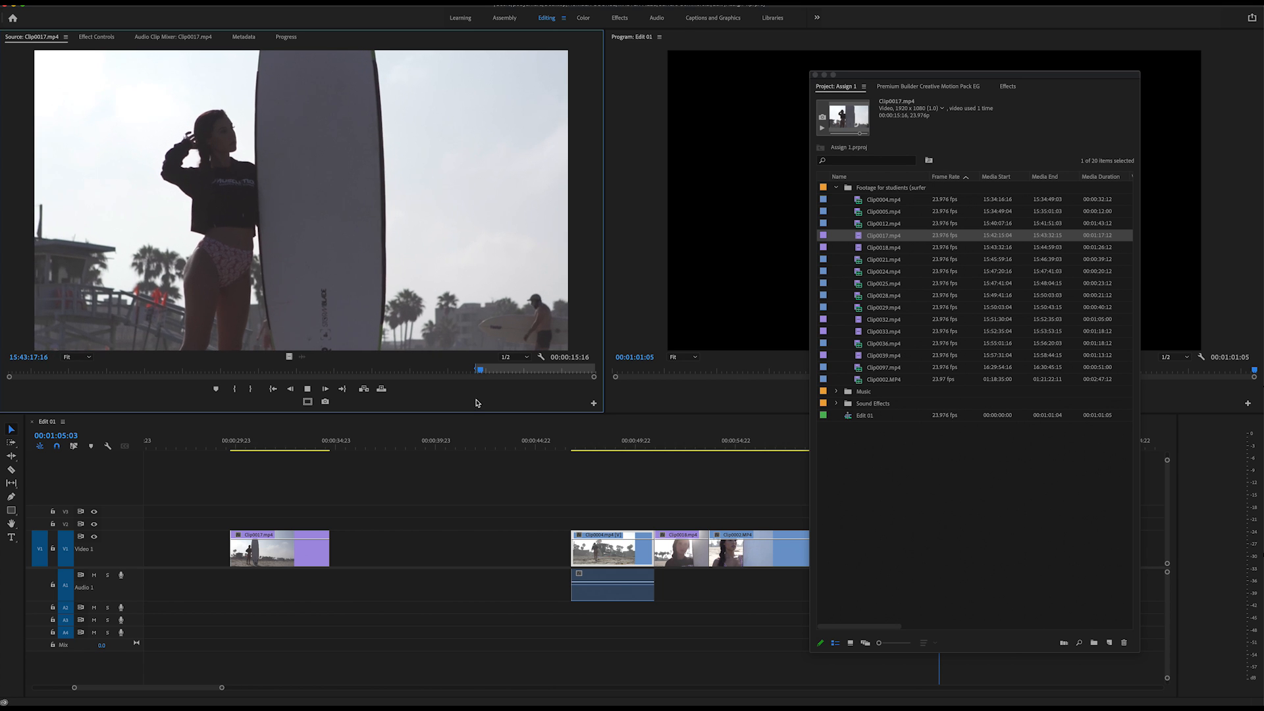
key(space)
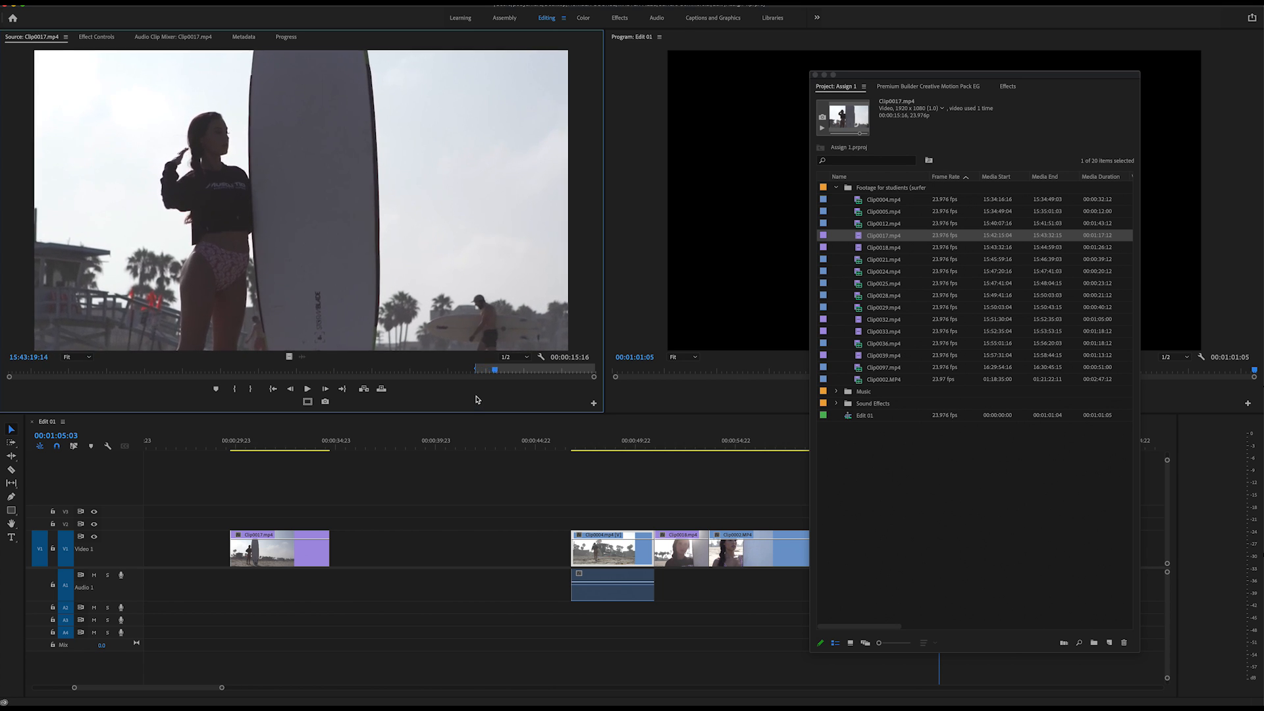
key(space)
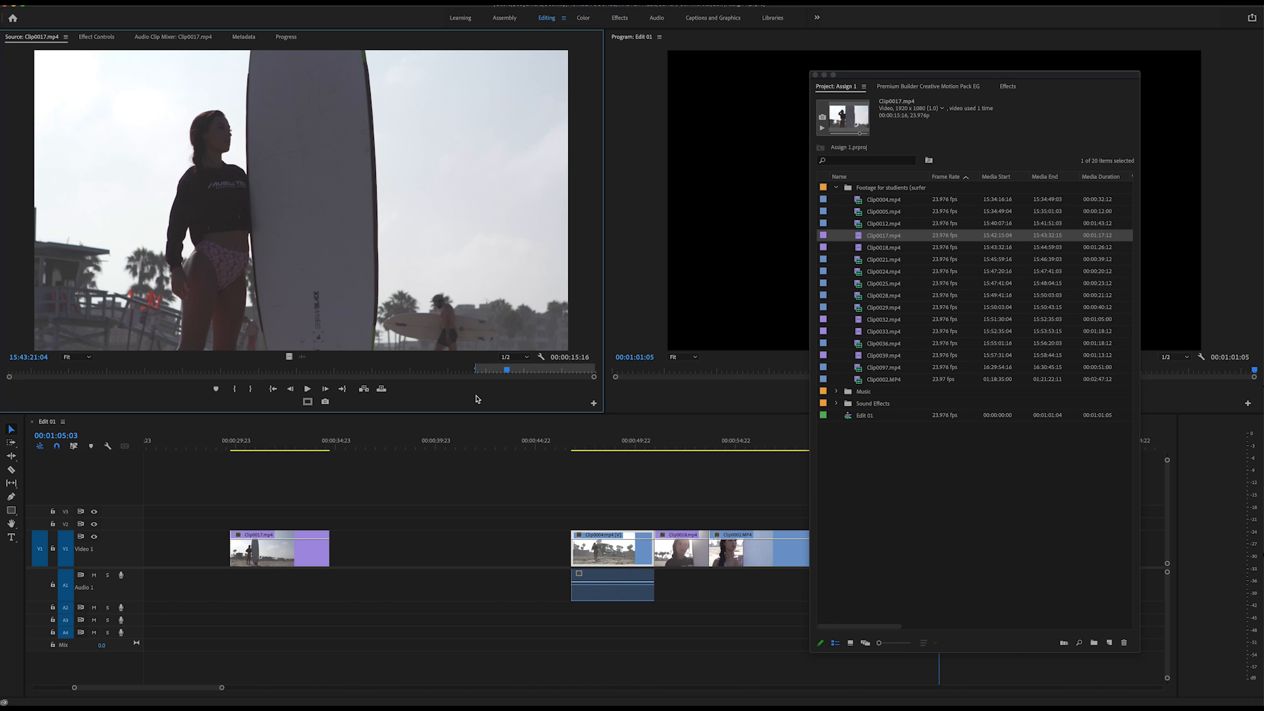
key(space)
key(space)
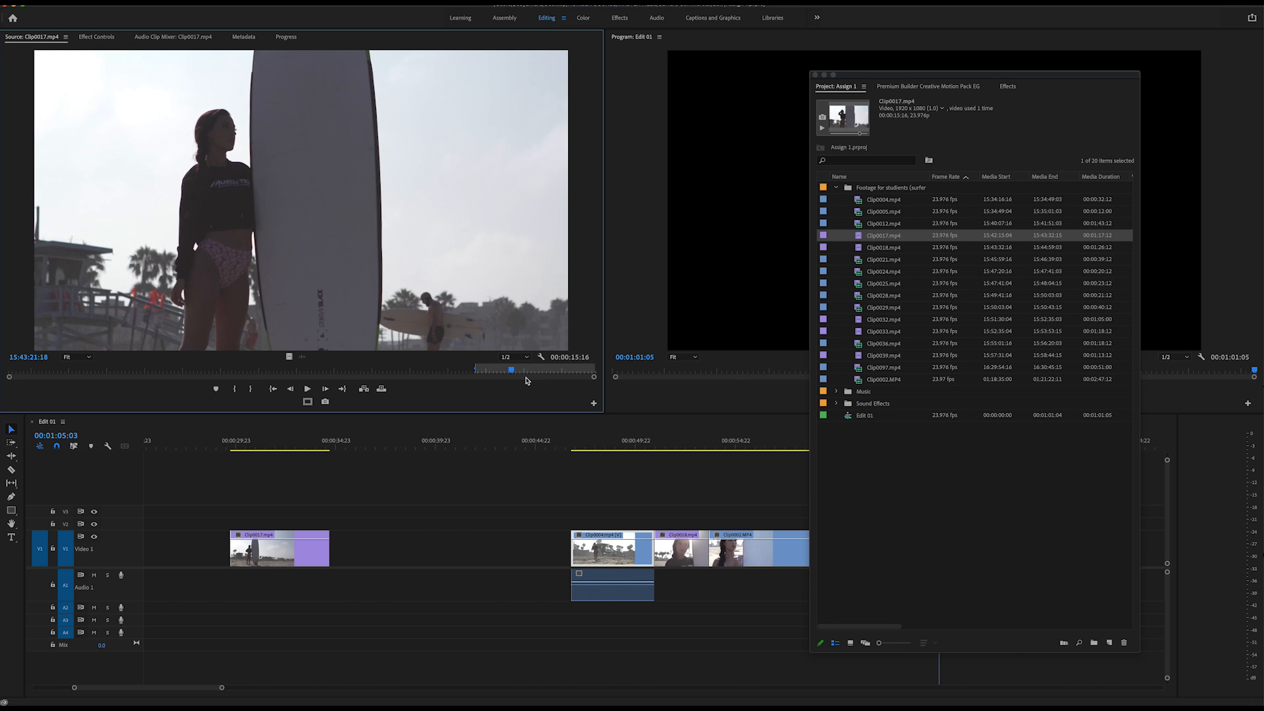
drag(515, 374, 507, 373)
key(o)
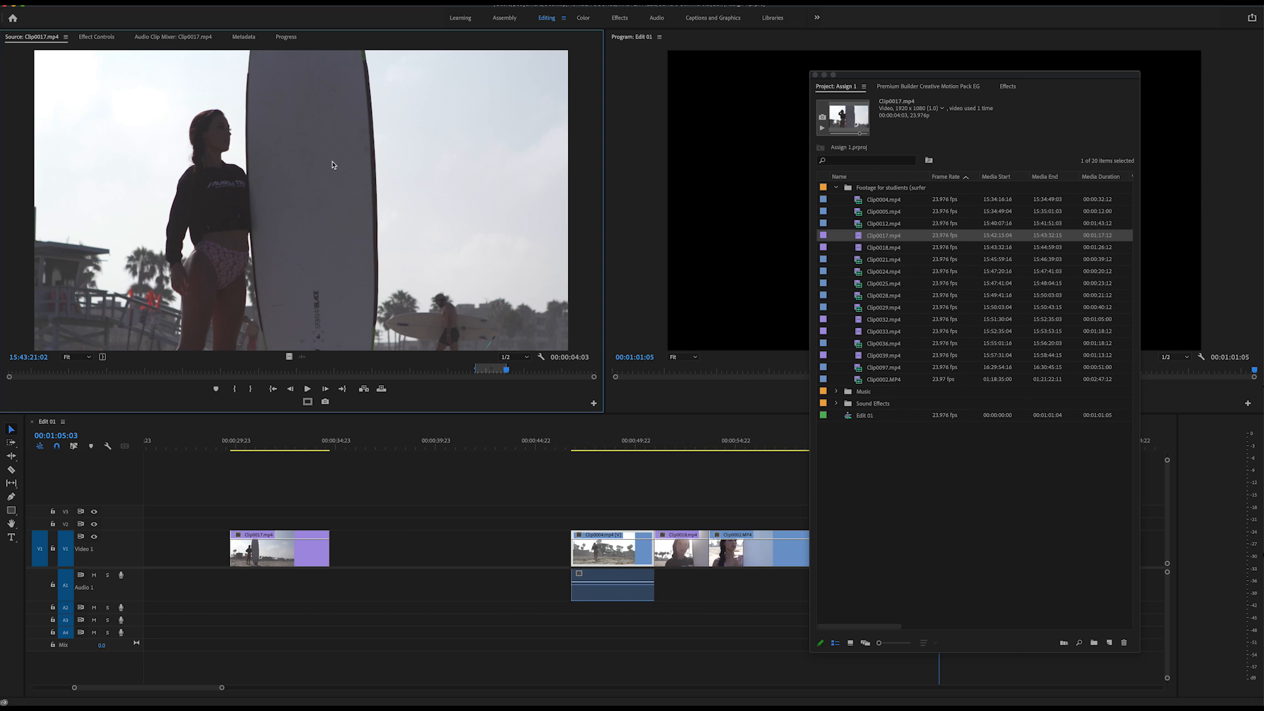
drag(288, 356, 267, 479)
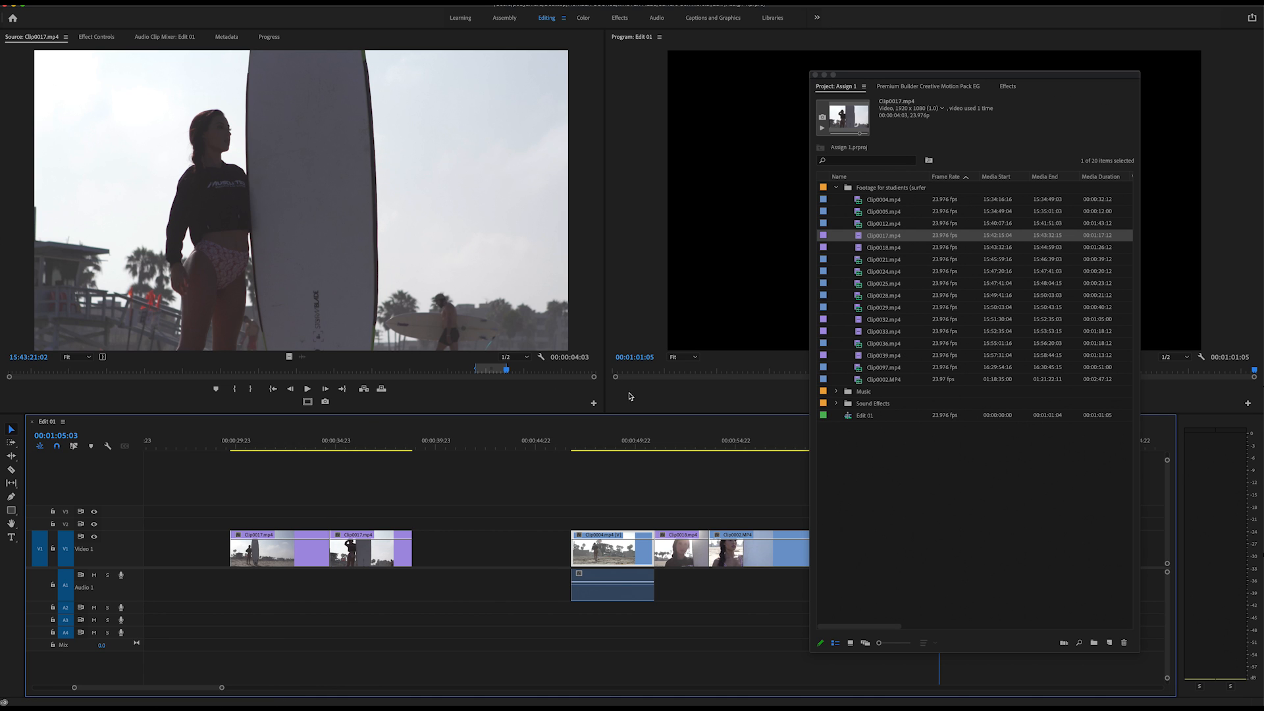
Mark a 4-second 11-frame section of Clip0017.mp4 ending at 15:42:24:01 and place its video on V1 after the second Clip0017.mp4 section.
drag(526, 370, 74, 374)
key(i)
key(o)
drag(292, 355, 456, 548)
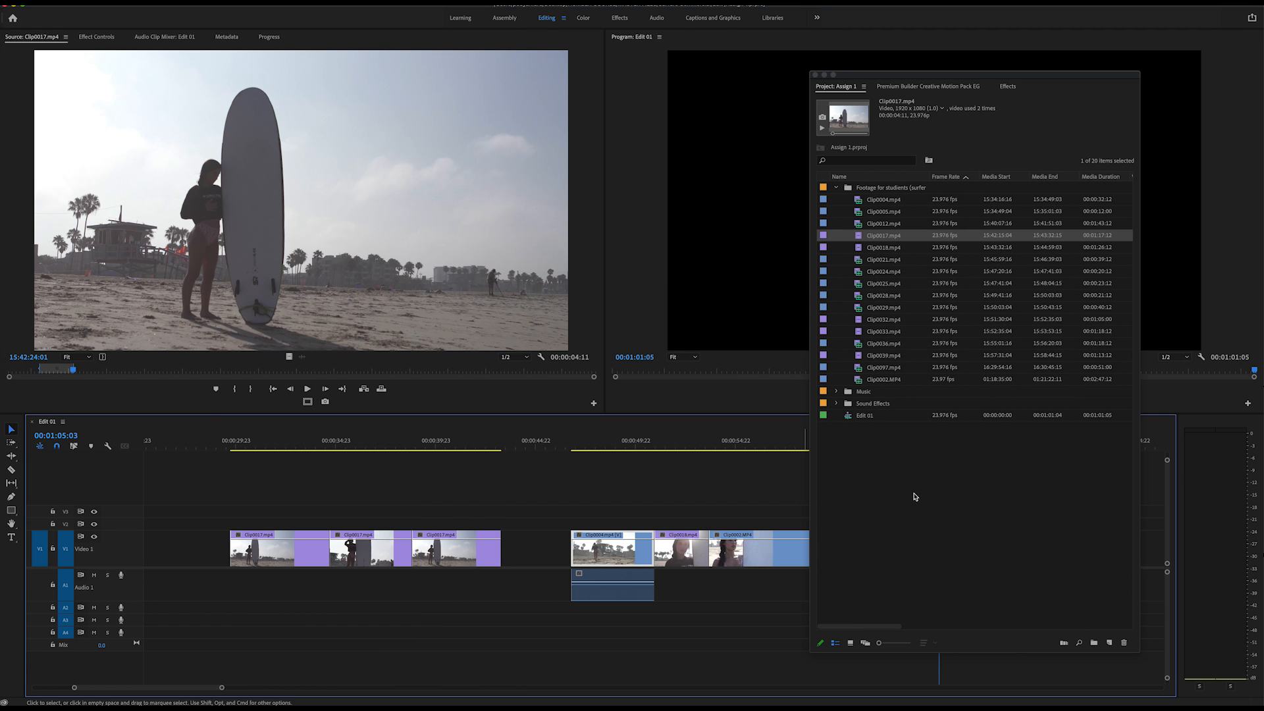
Skim through Clip0018.mp4 and load ES_Don't Say You Don't (Instrumental Version) from the Music bin into the source monitor.
double_click(861, 249)
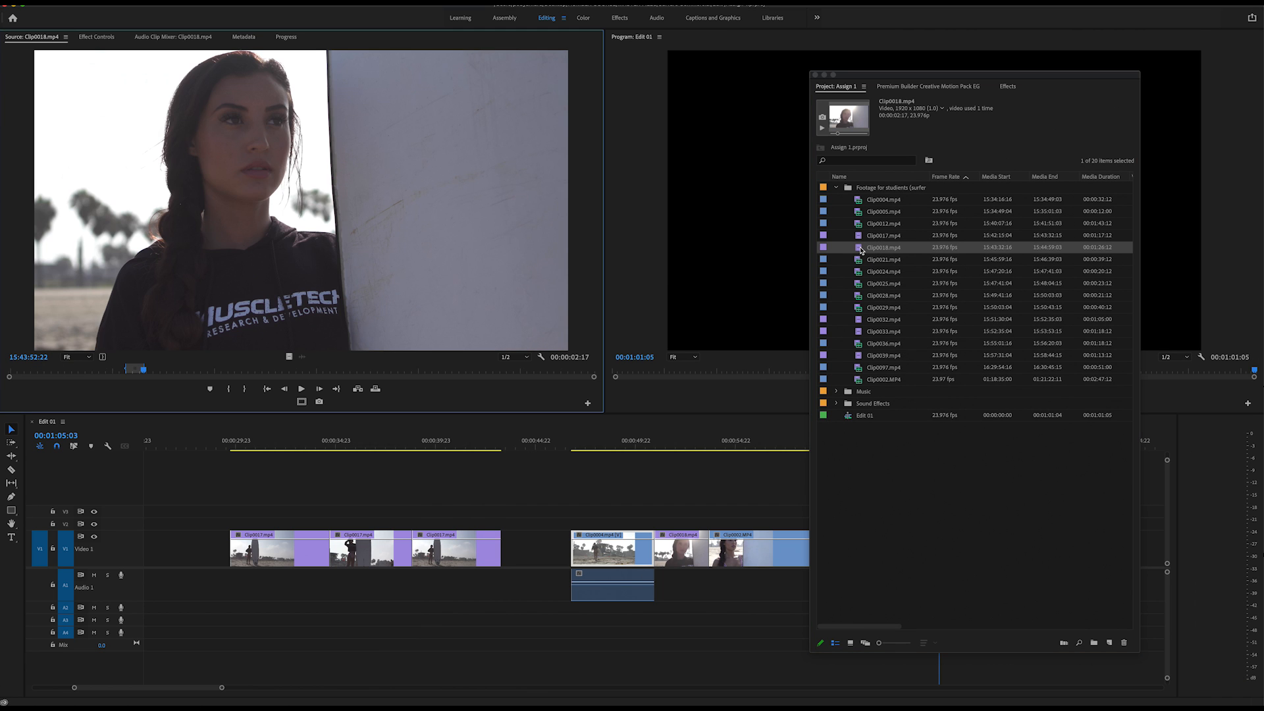
drag(193, 373, 572, 408)
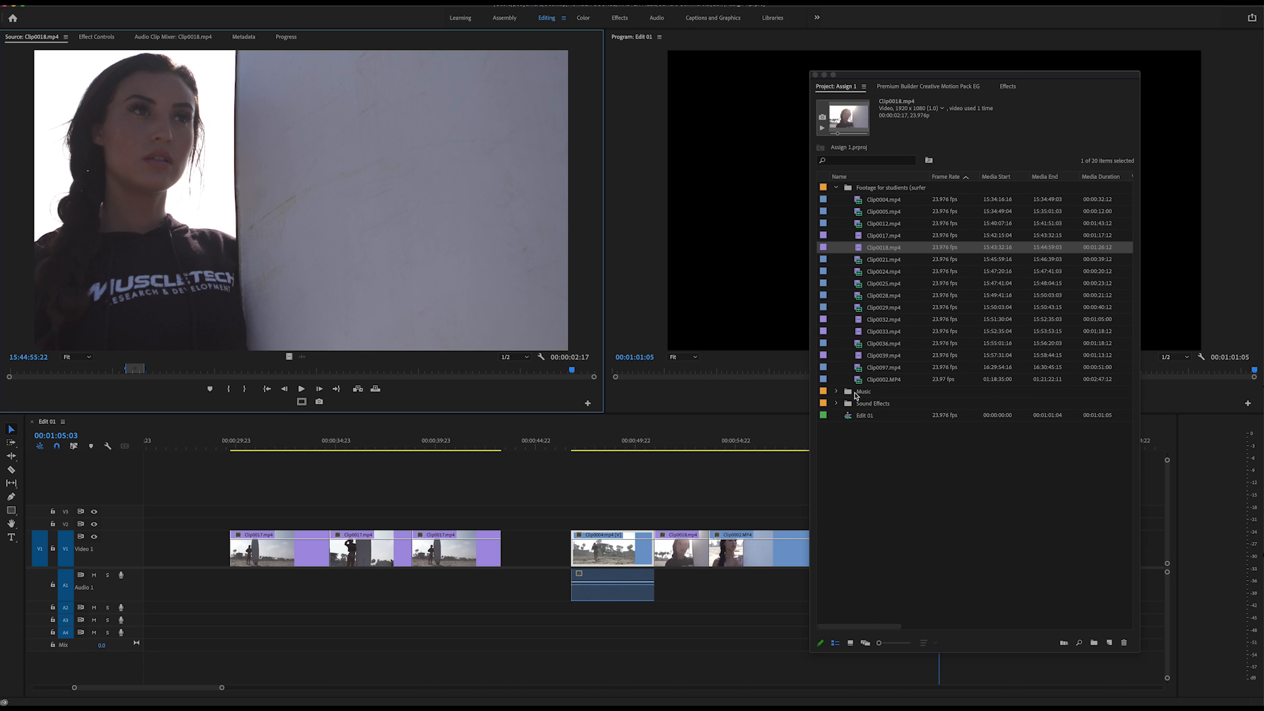
click(836, 392)
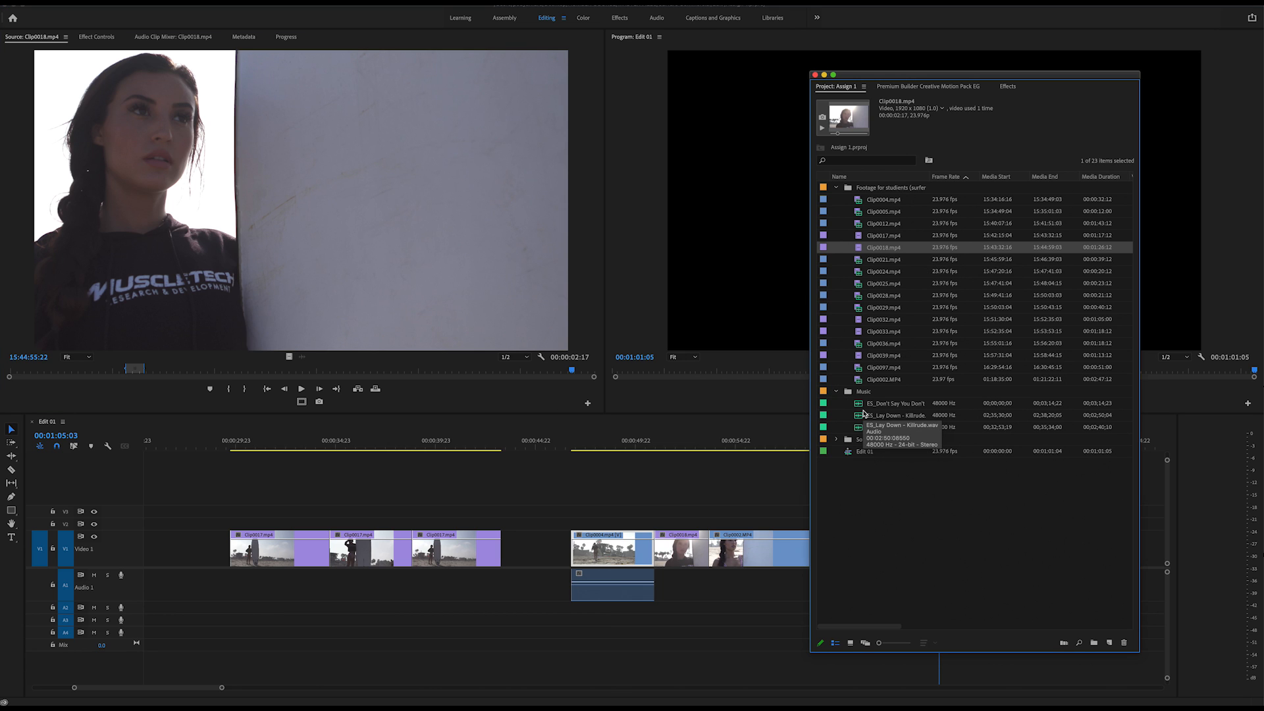
double_click(861, 405)
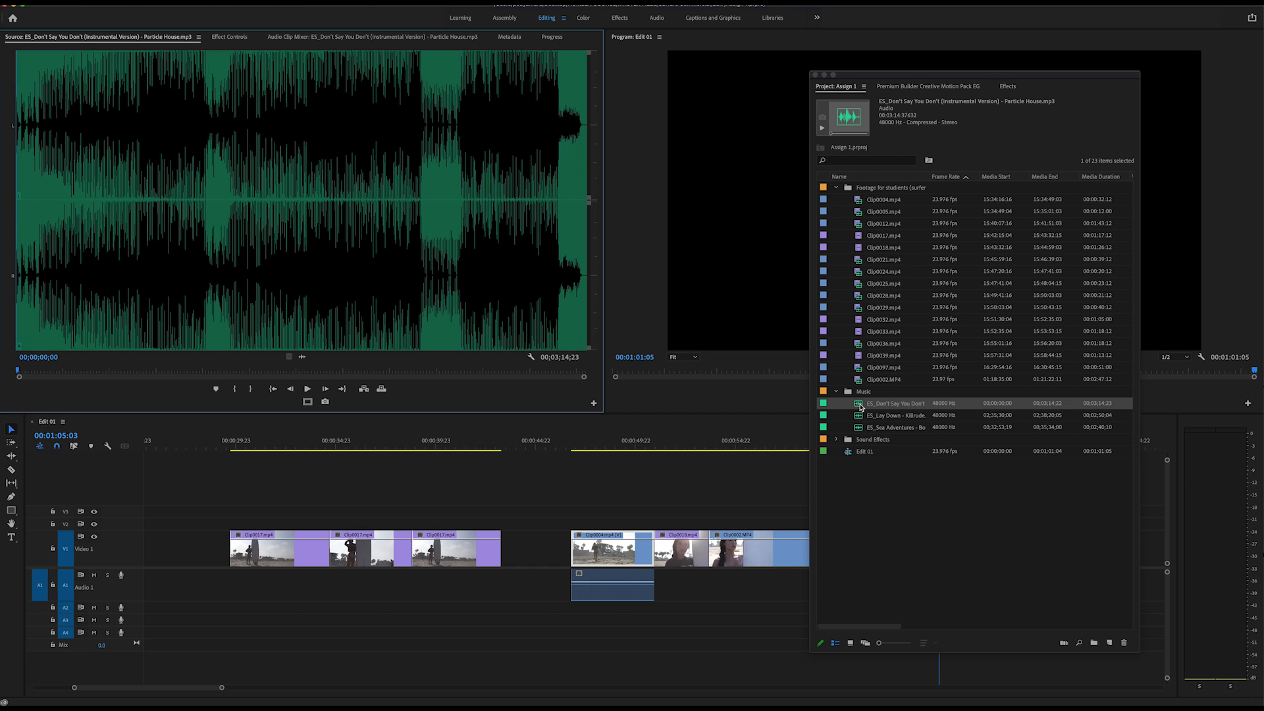
drag(946, 76, 0, 112)
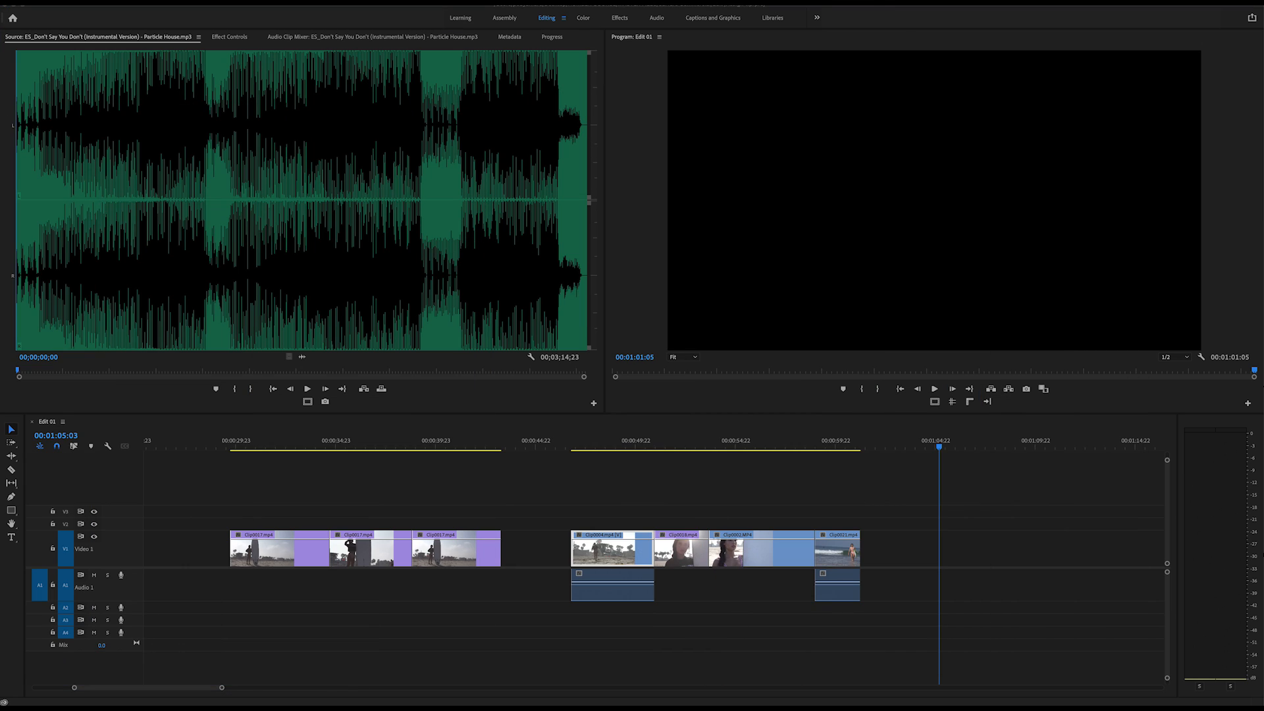
Mark the final 42 seconds 21 frames of the music track and place it on A2, starting slightly before the first V1 clip.
click(459, 371)
drag(460, 370, 459, 371)
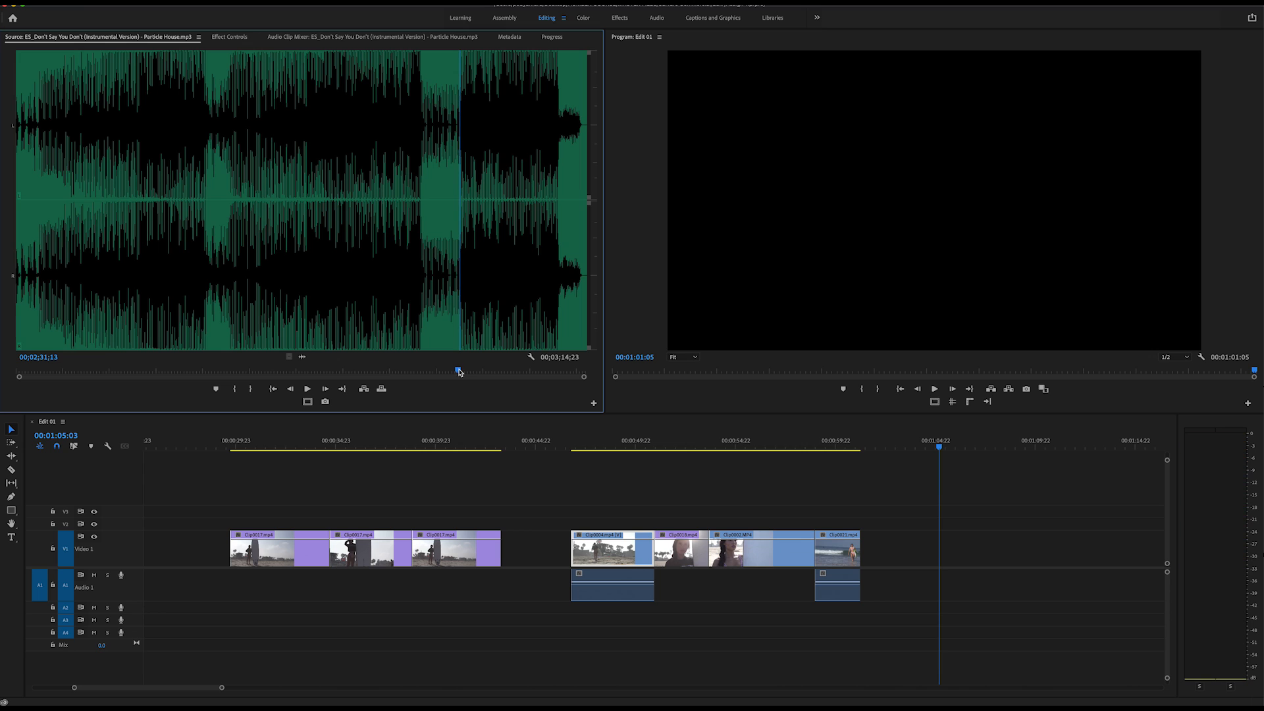
key(i)
click(580, 372)
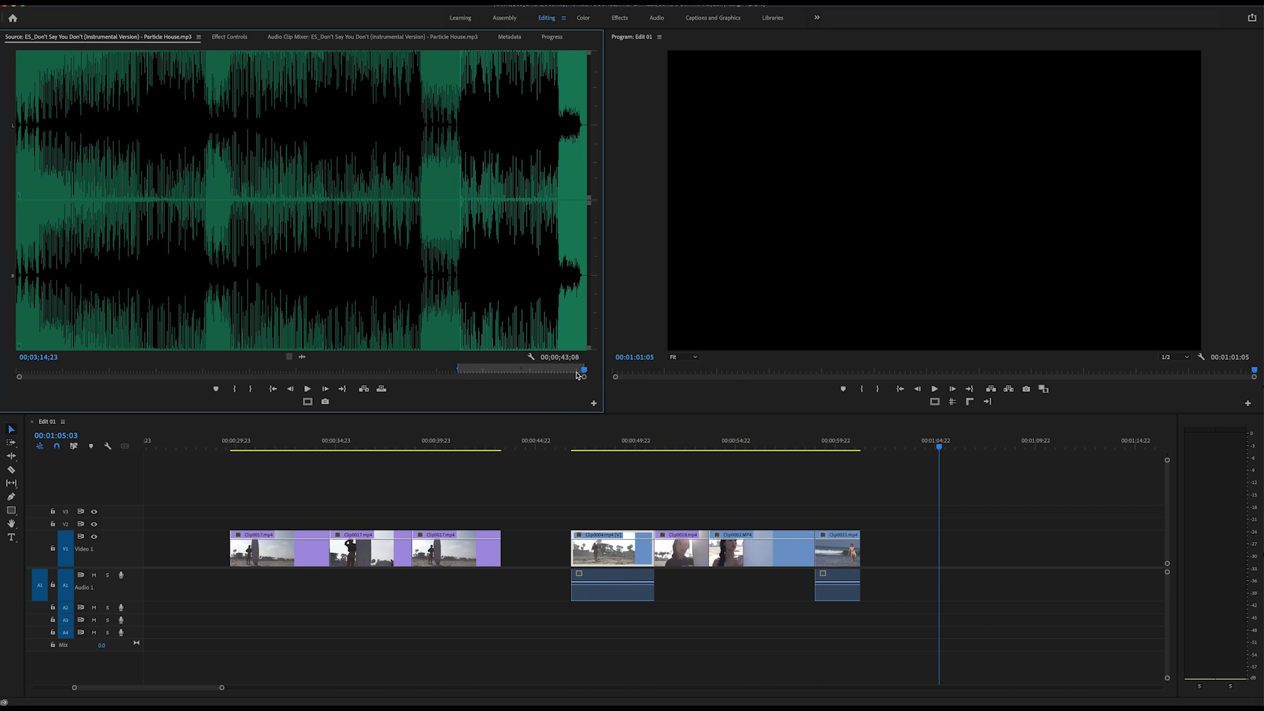
click(320, 237)
click(341, 317)
click(407, 284)
click(445, 257)
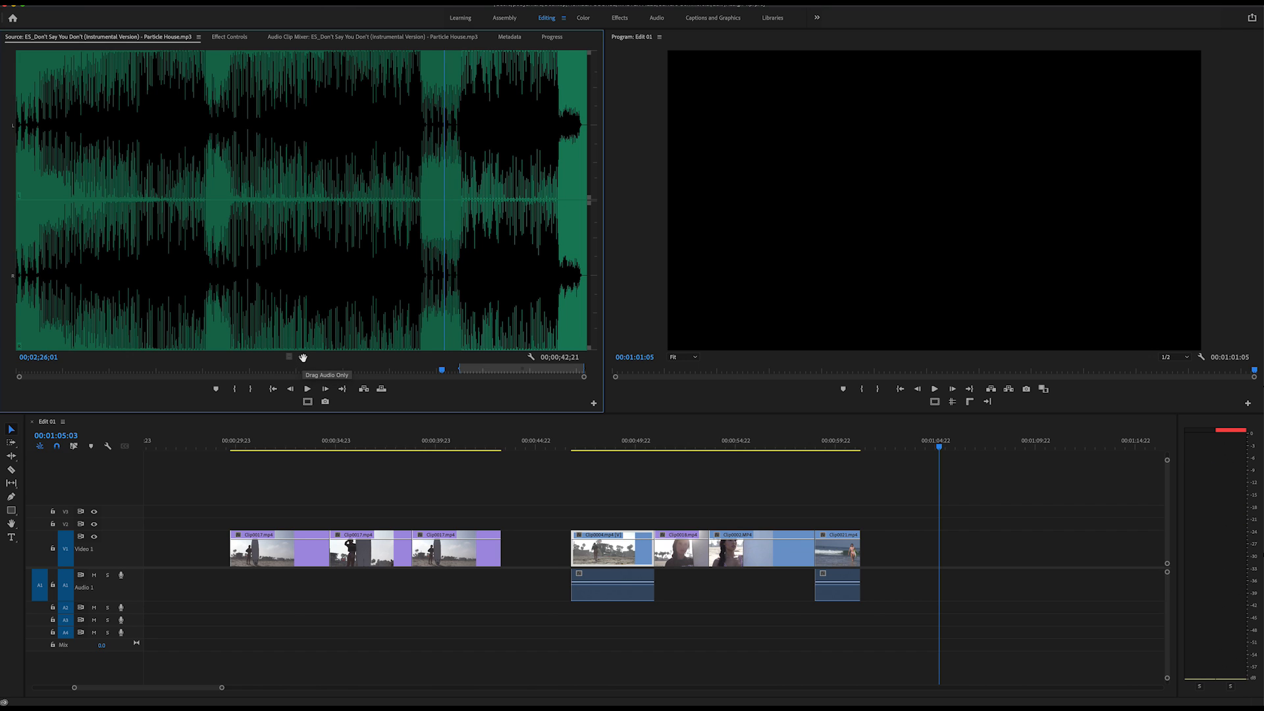
drag(303, 356, 199, 613)
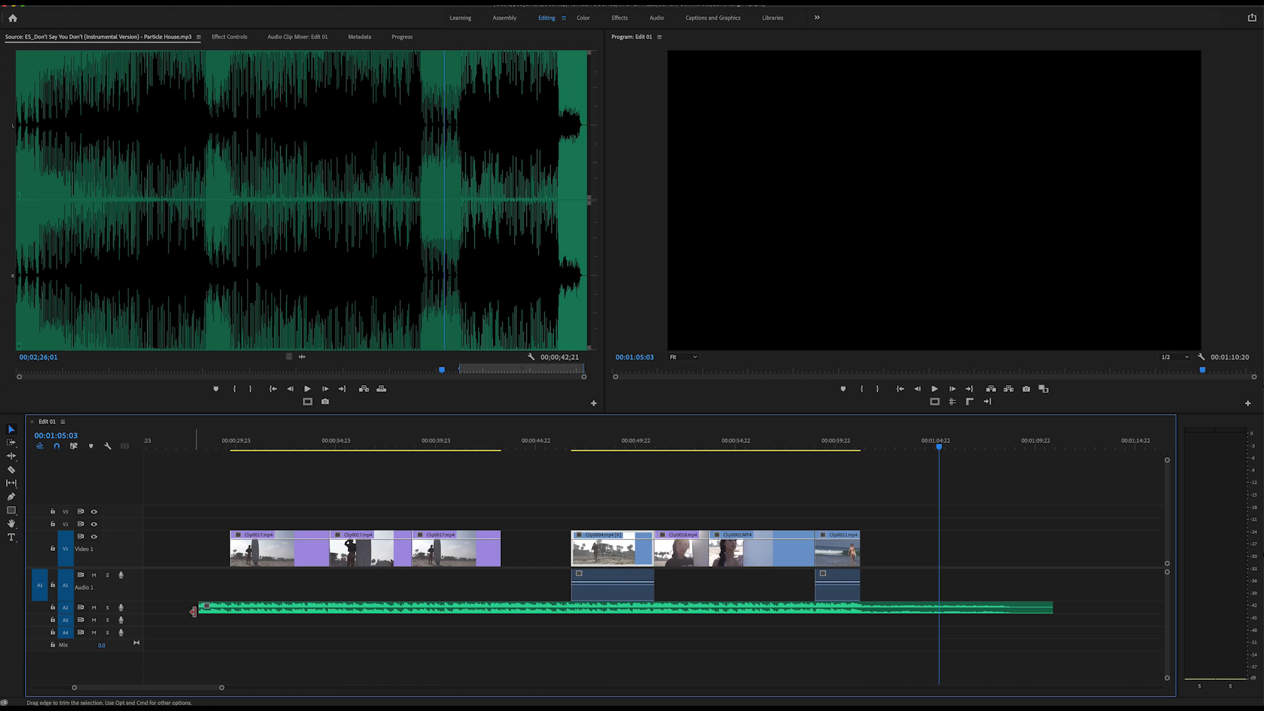
Review the clips with linked audio and move the last clip on V1 to start at 00:01:00:11.
click(605, 451)
drag(629, 505, 617, 546)
drag(869, 506, 847, 469)
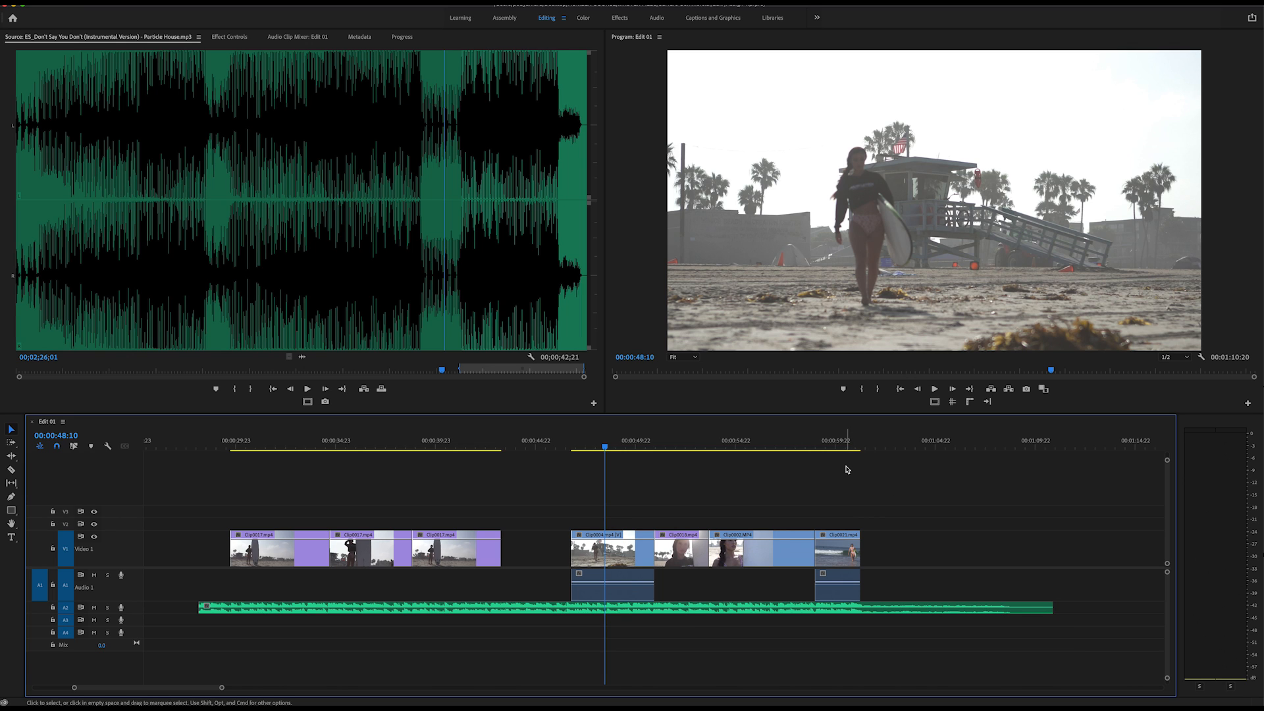
drag(575, 506, 607, 553)
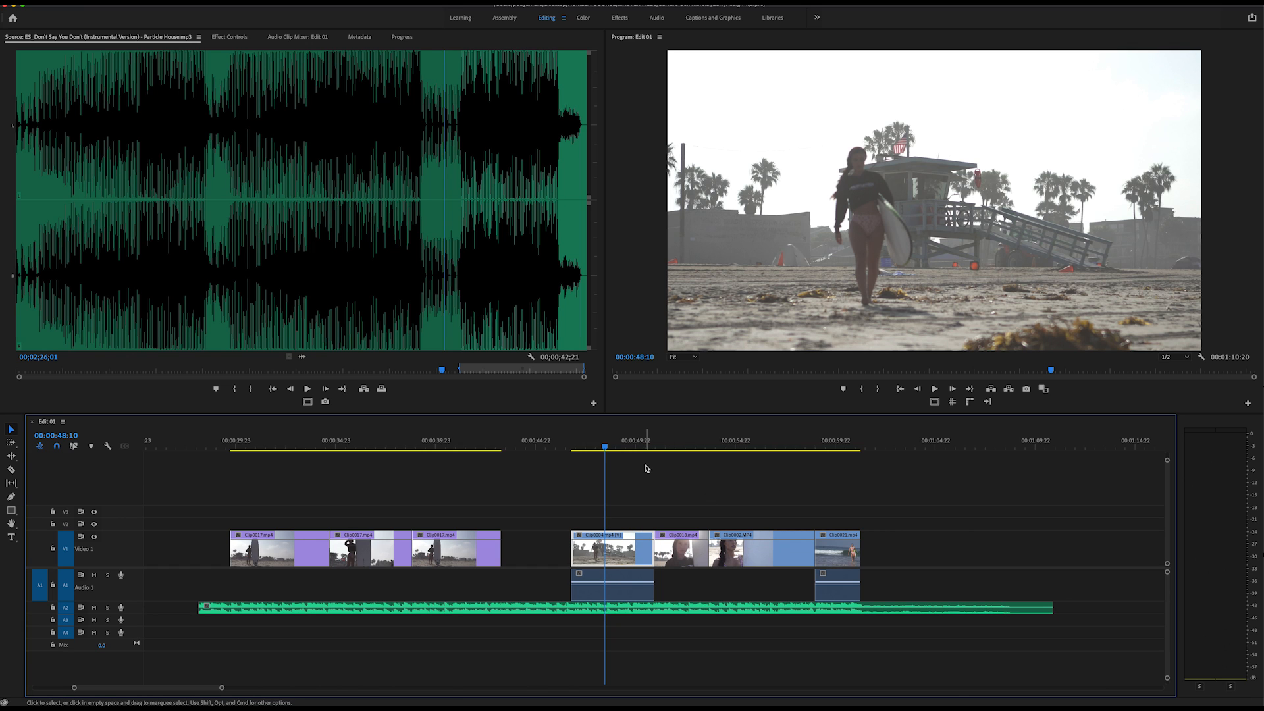
click(846, 441)
drag(934, 504, 839, 573)
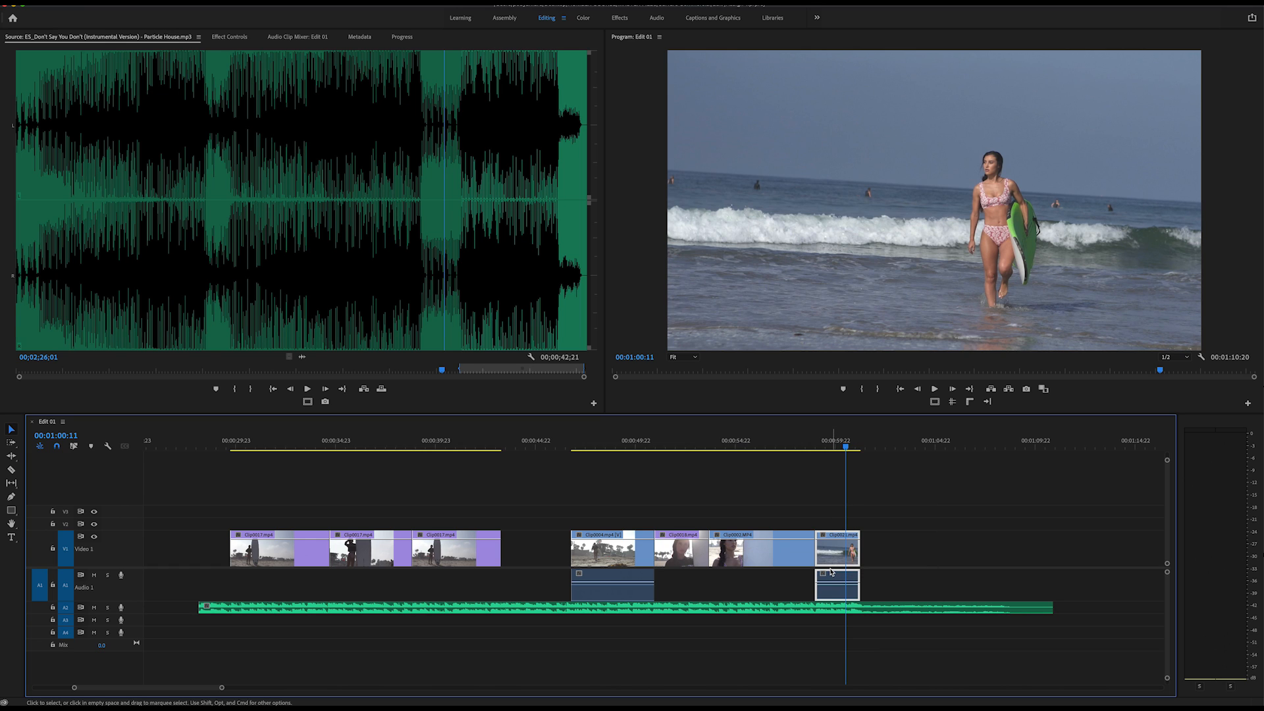
drag(927, 546, 881, 546)
Delete both clips' linked audio from A1 and move the music from A2 to A1, aligned with the start of the first clip.
drag(1004, 513, 823, 580)
drag(974, 565, 873, 592)
key(Delete)
drag(756, 578, 608, 592)
click(635, 588)
key(Delete)
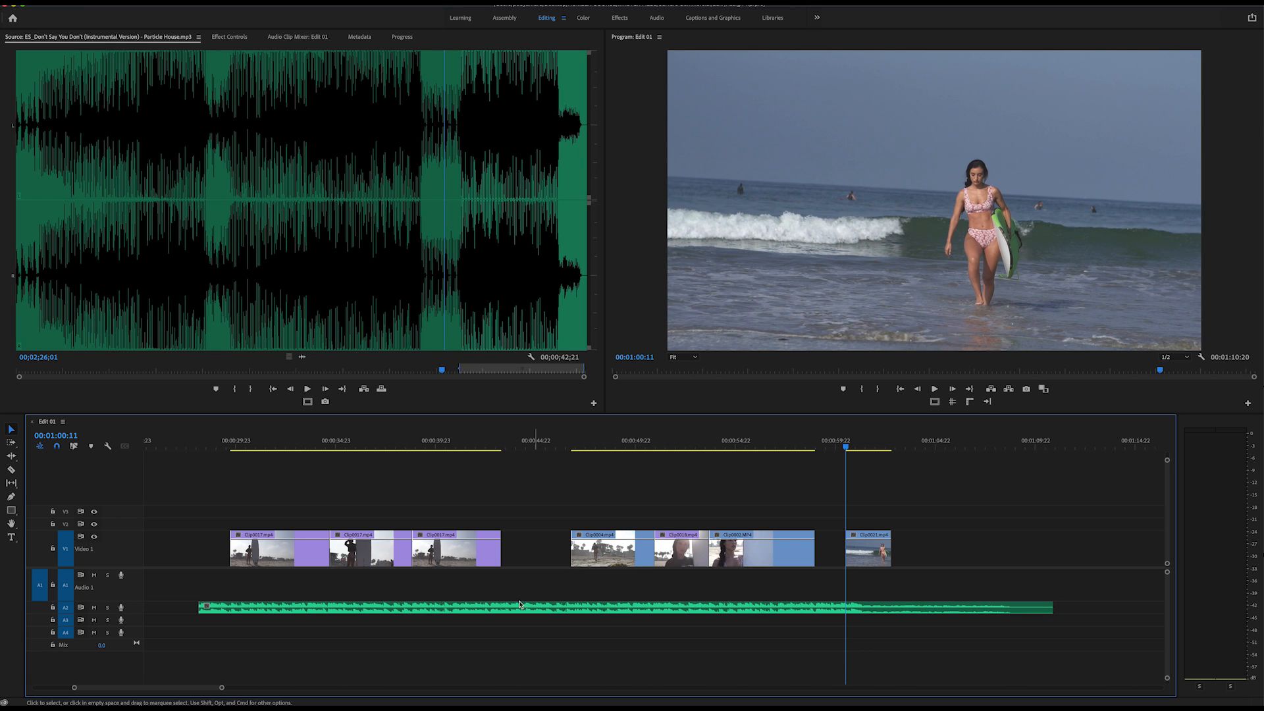
drag(338, 605, 378, 583)
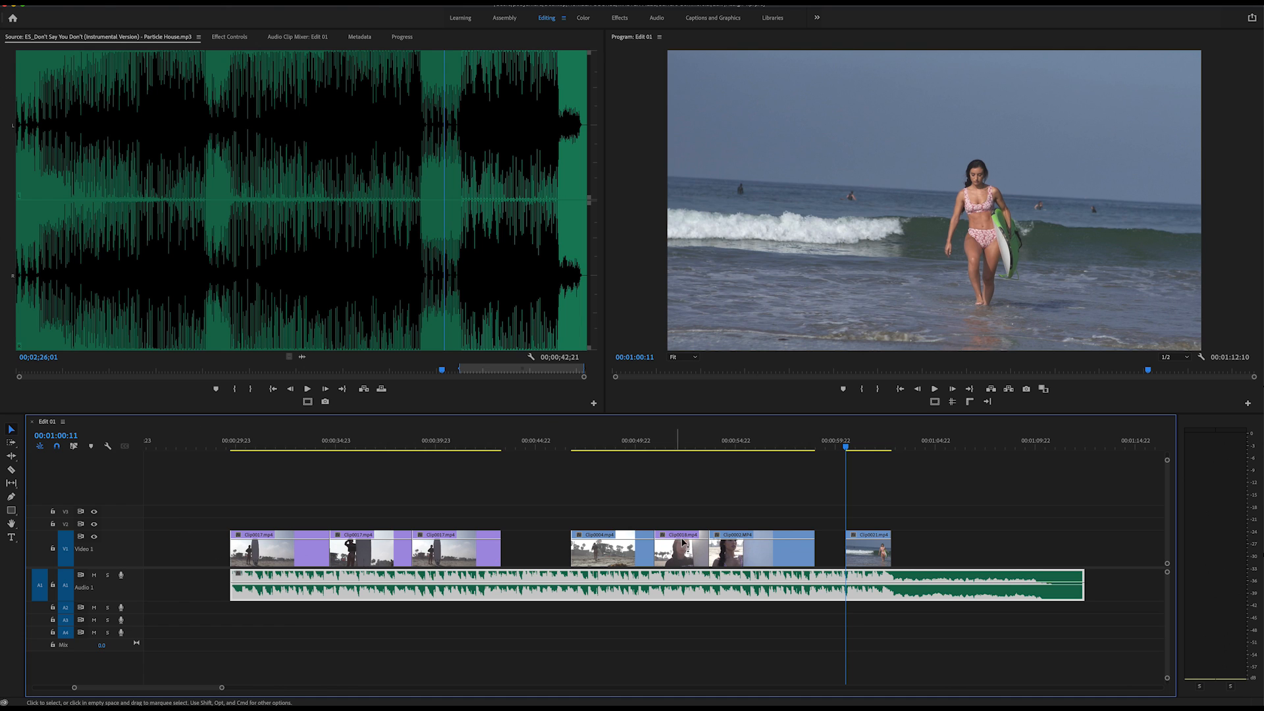
Close the gaps on V1 by moving the last four clips together, directly after the third Clip0017.mp4 section.
key(minus)
key(minus)
key(minus)
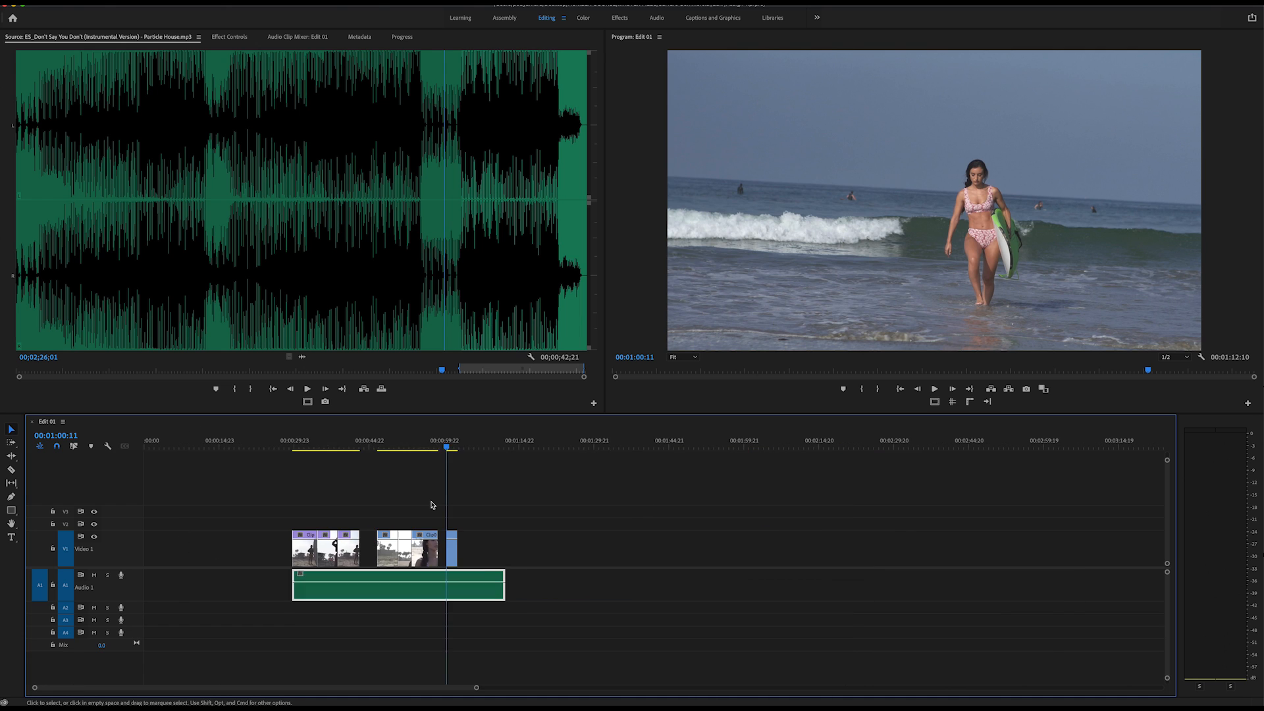
key(equal)
key(equal)
key(equal)
key(minus)
key(minus)
key(minus)
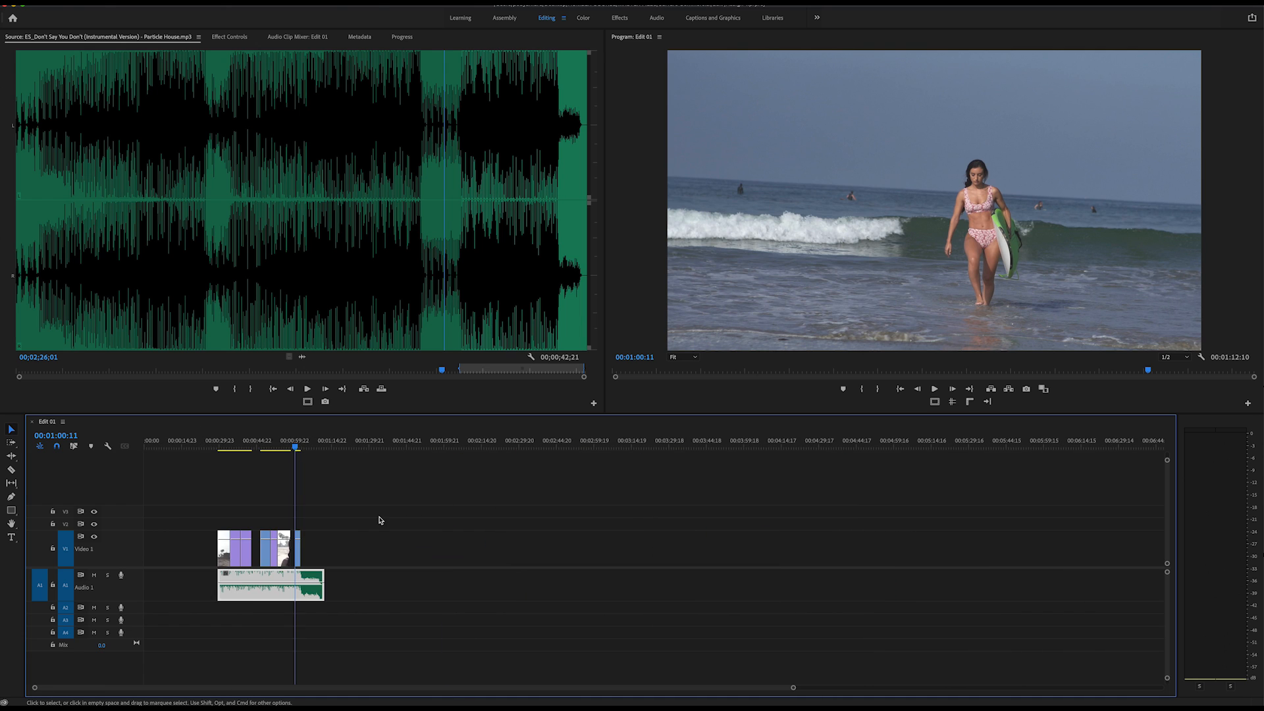
key(equal)
key(equal)
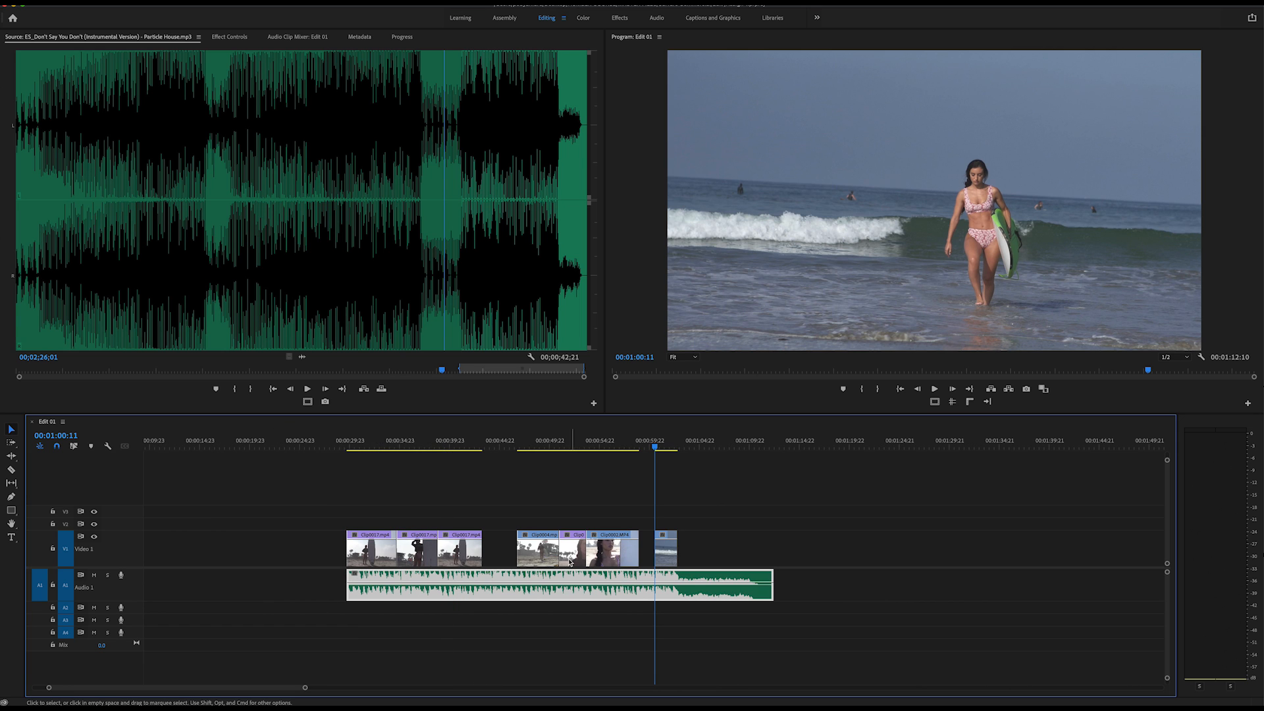
drag(665, 557, 650, 557)
drag(706, 516, 492, 555)
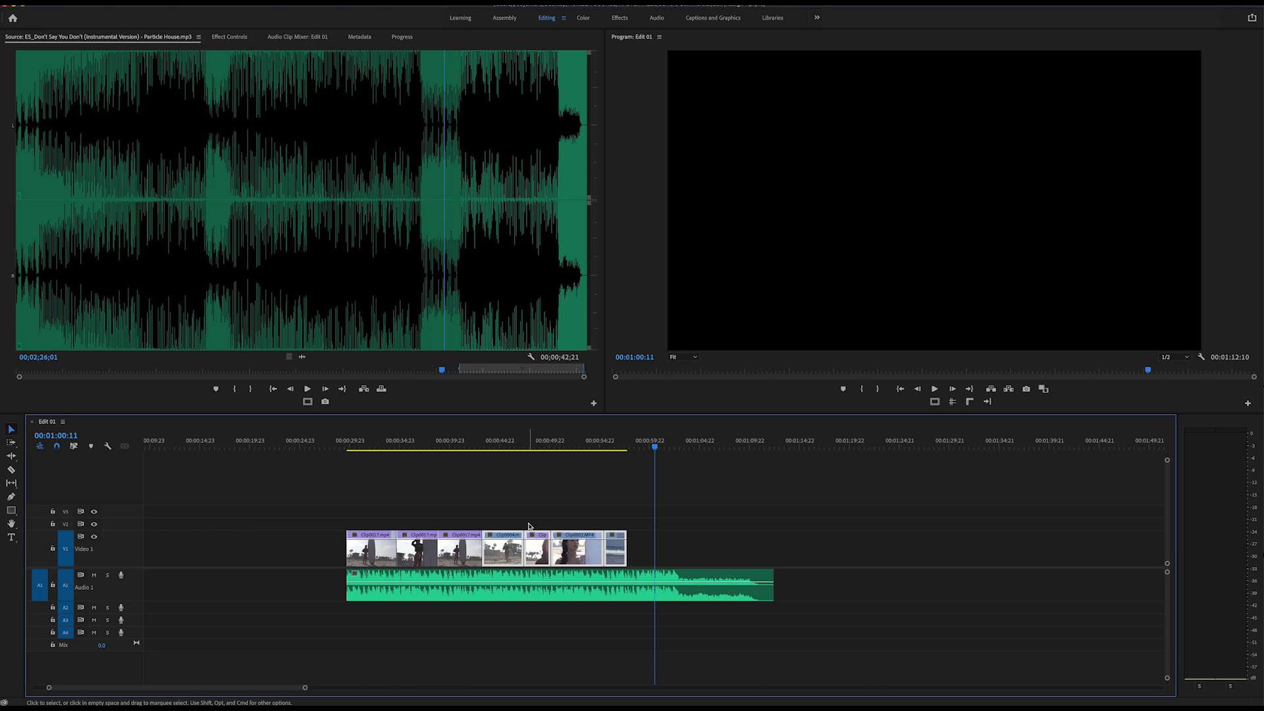
click(506, 404)
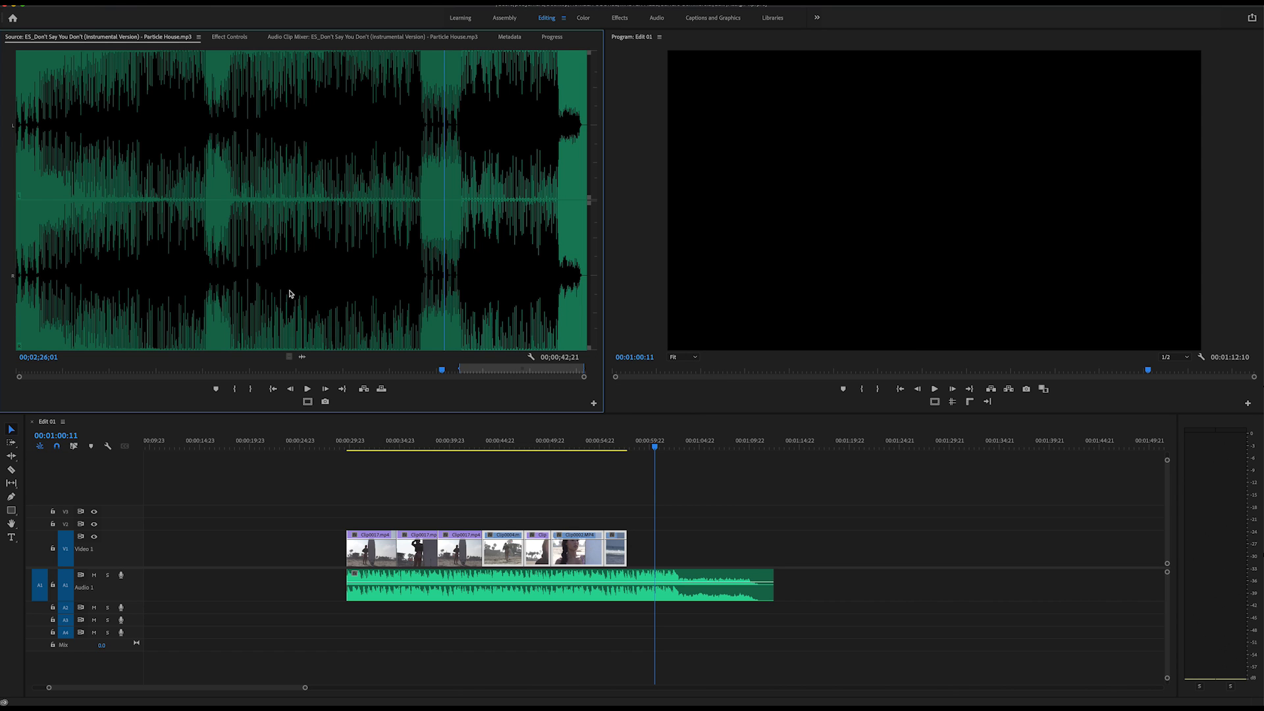
Check the project's name and save location in the Save As dialog and cancel without saving a copy.
click(99, 1)
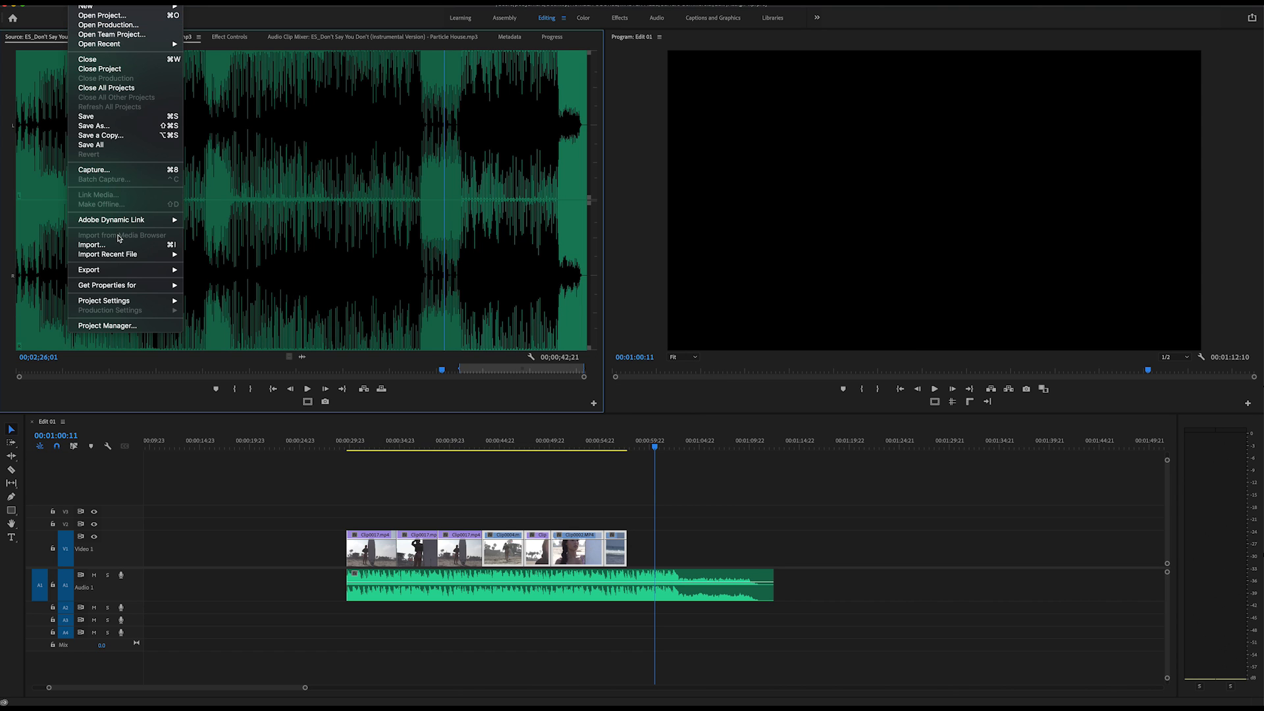
click(93, 125)
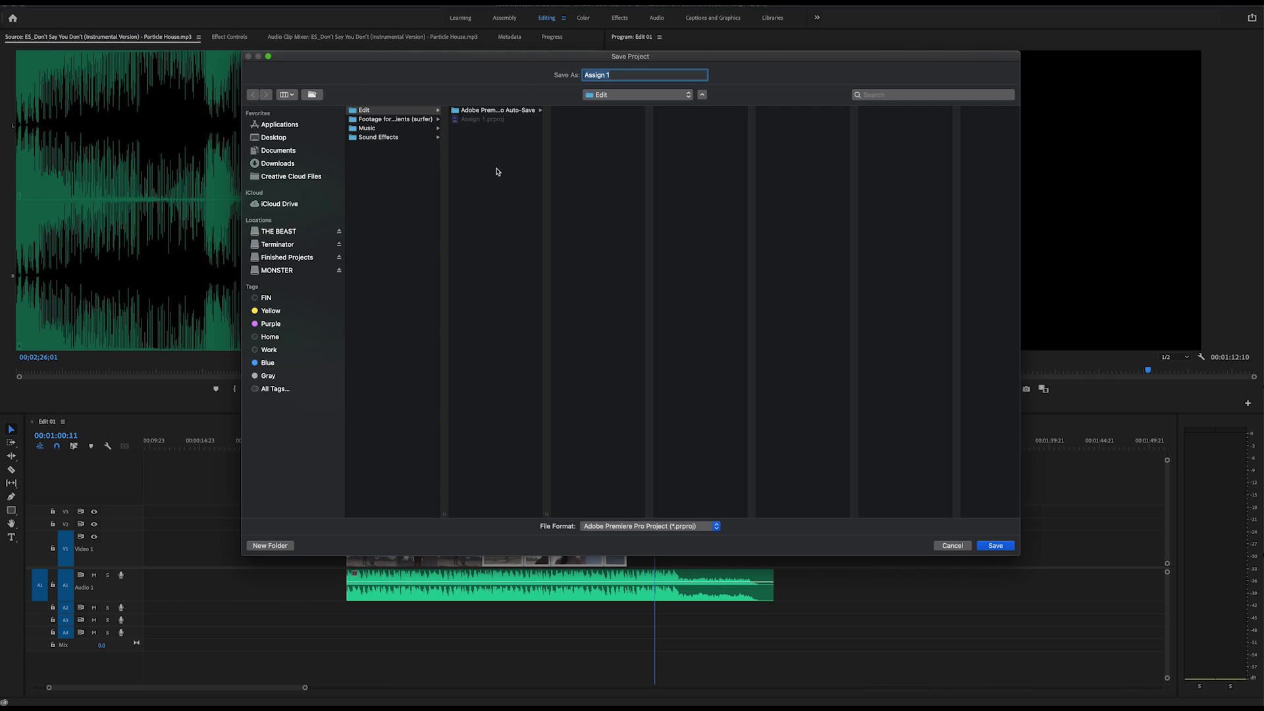
click(965, 550)
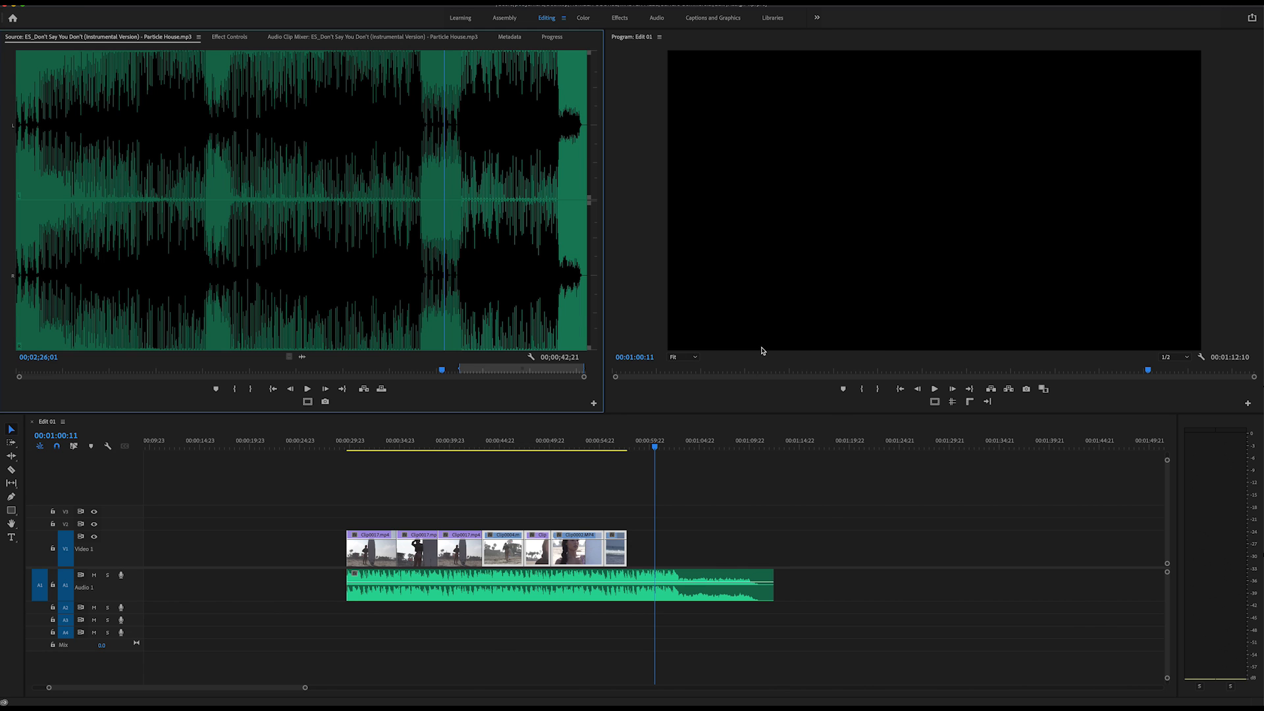
Switch to Finder and examine Assign 1.prproj and the Adobe Premiere Pro Auto-Save folder inside Surfure Commercial's Edit folder.
key(super+h)
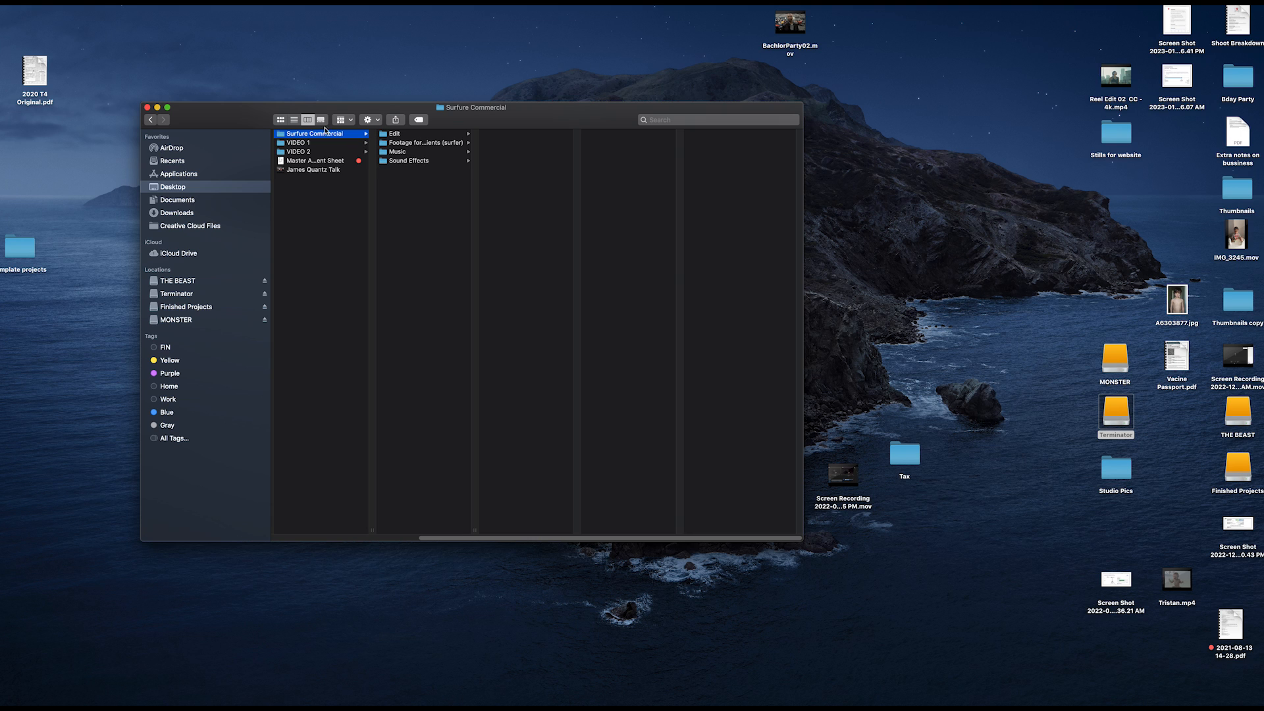
click(429, 135)
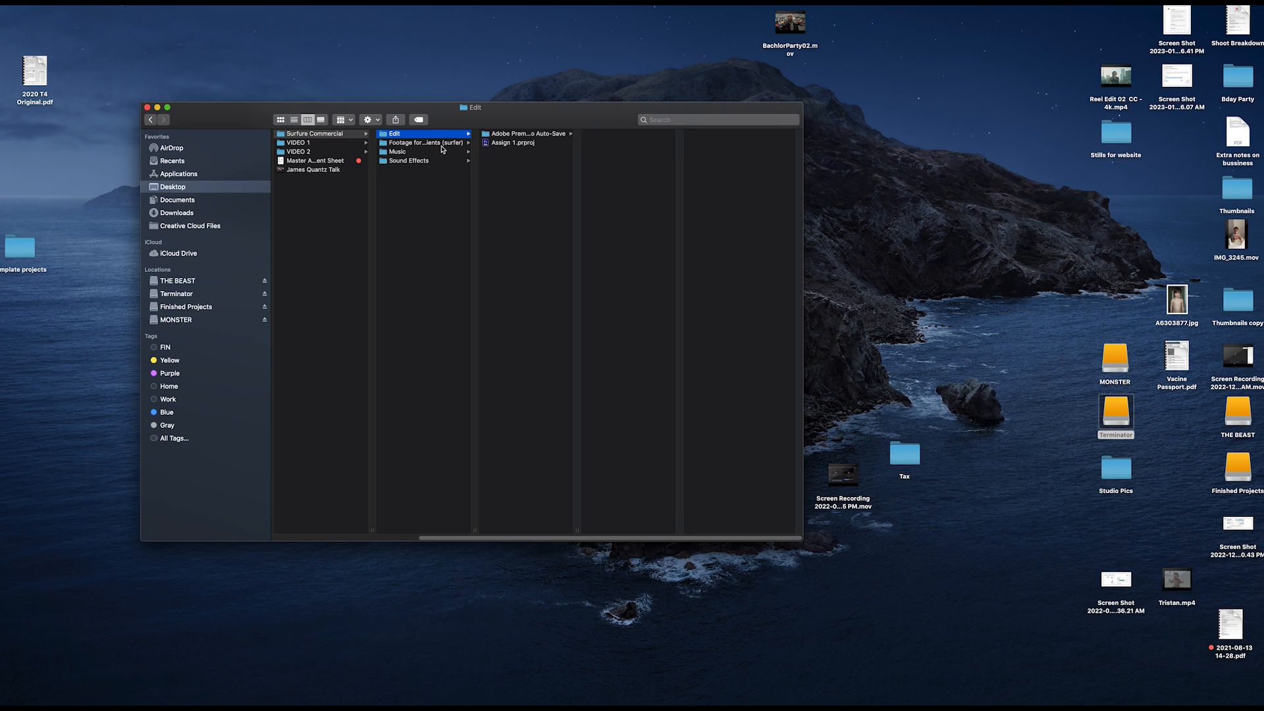
click(522, 143)
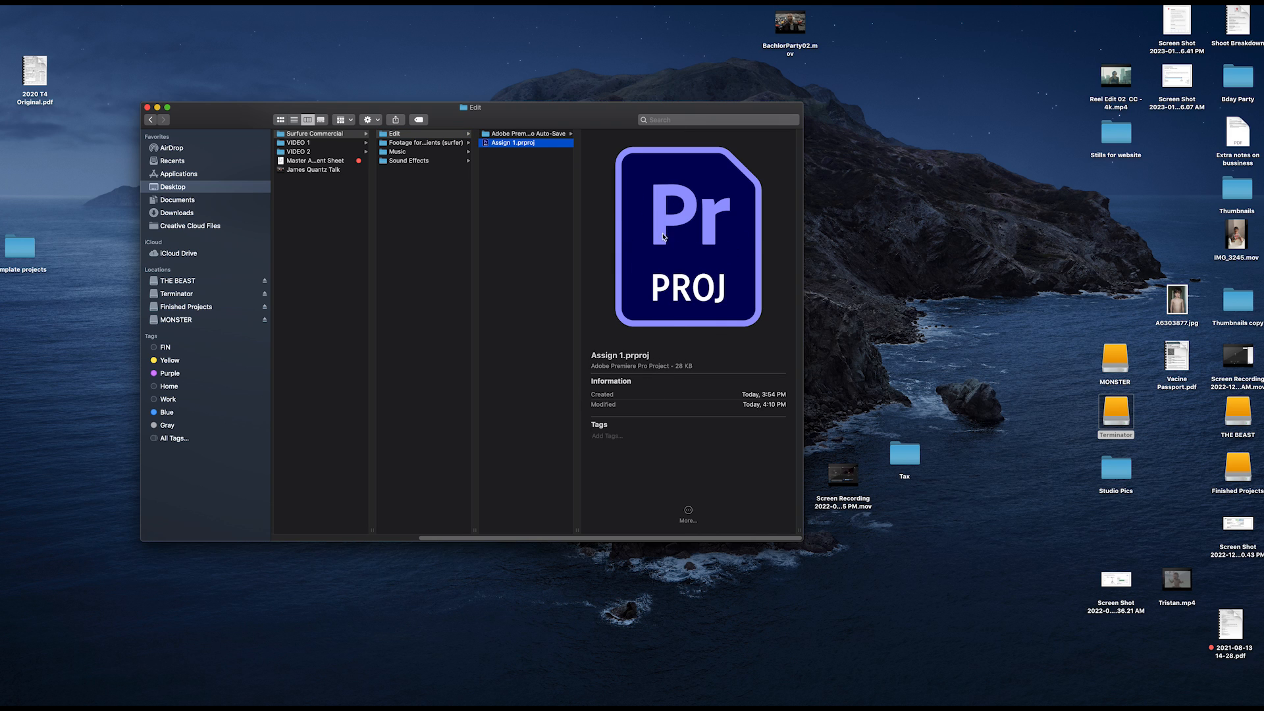
click(547, 135)
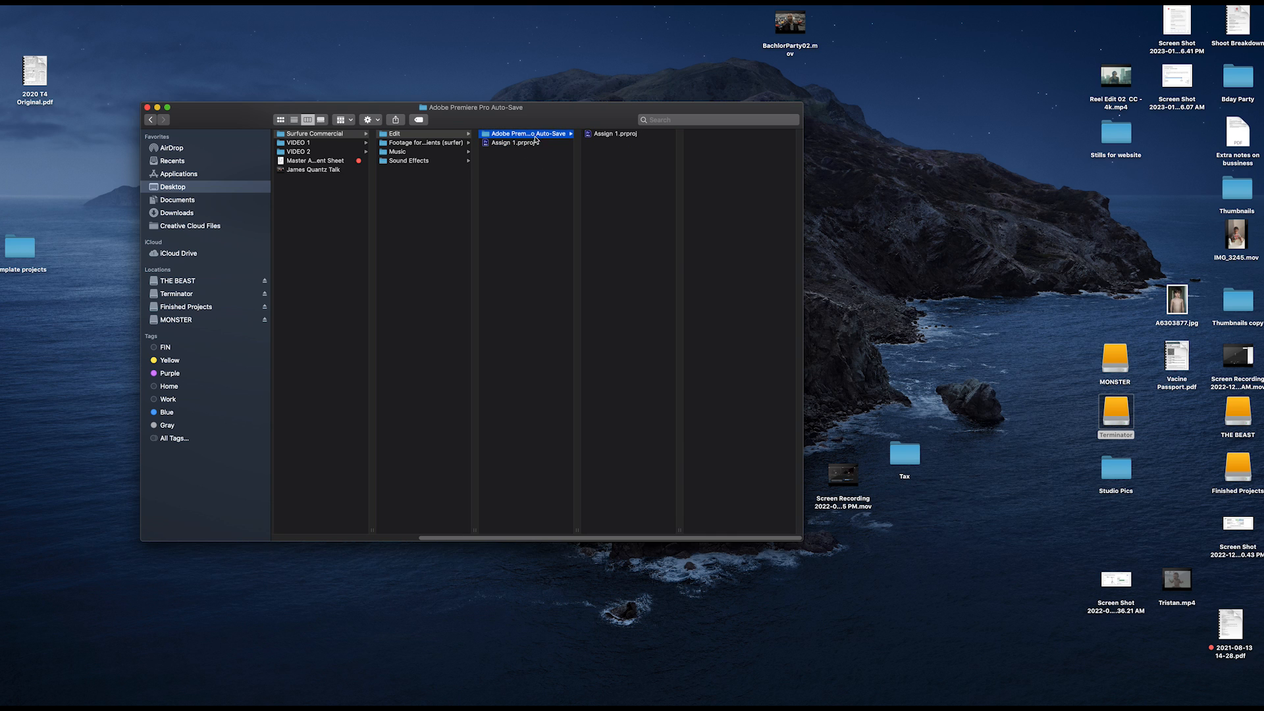
click(625, 135)
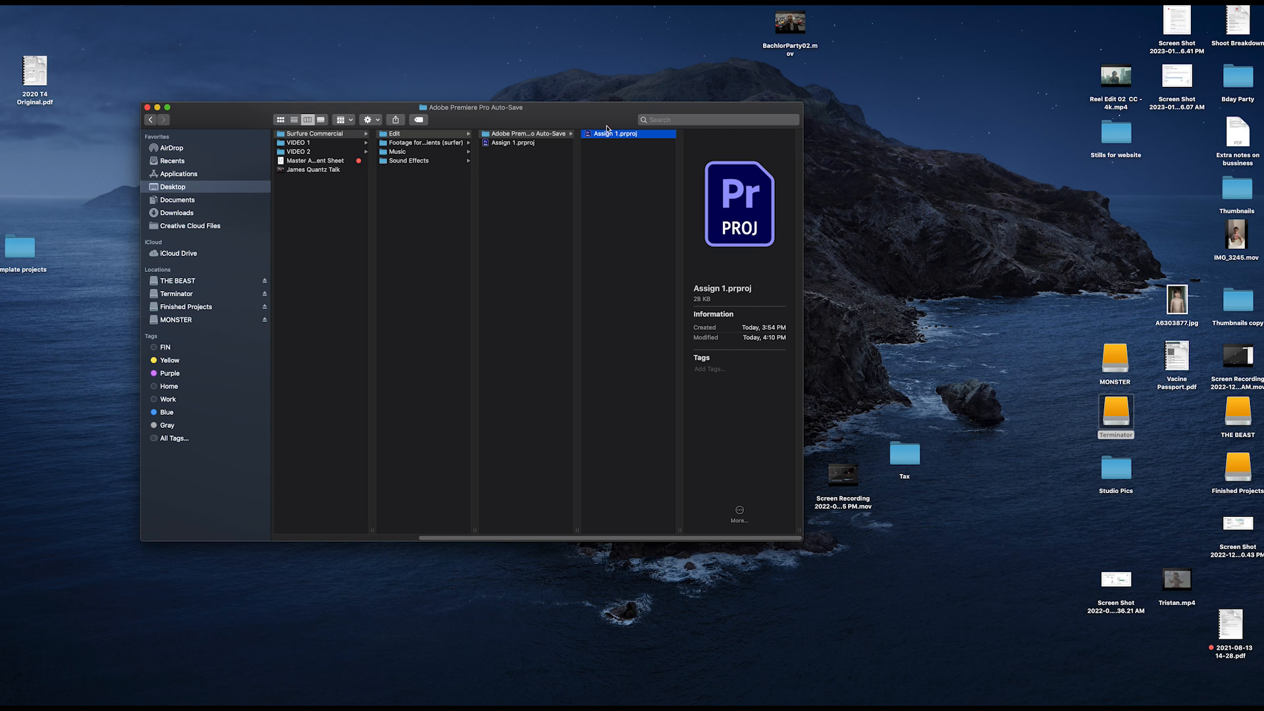
click(524, 135)
click(523, 143)
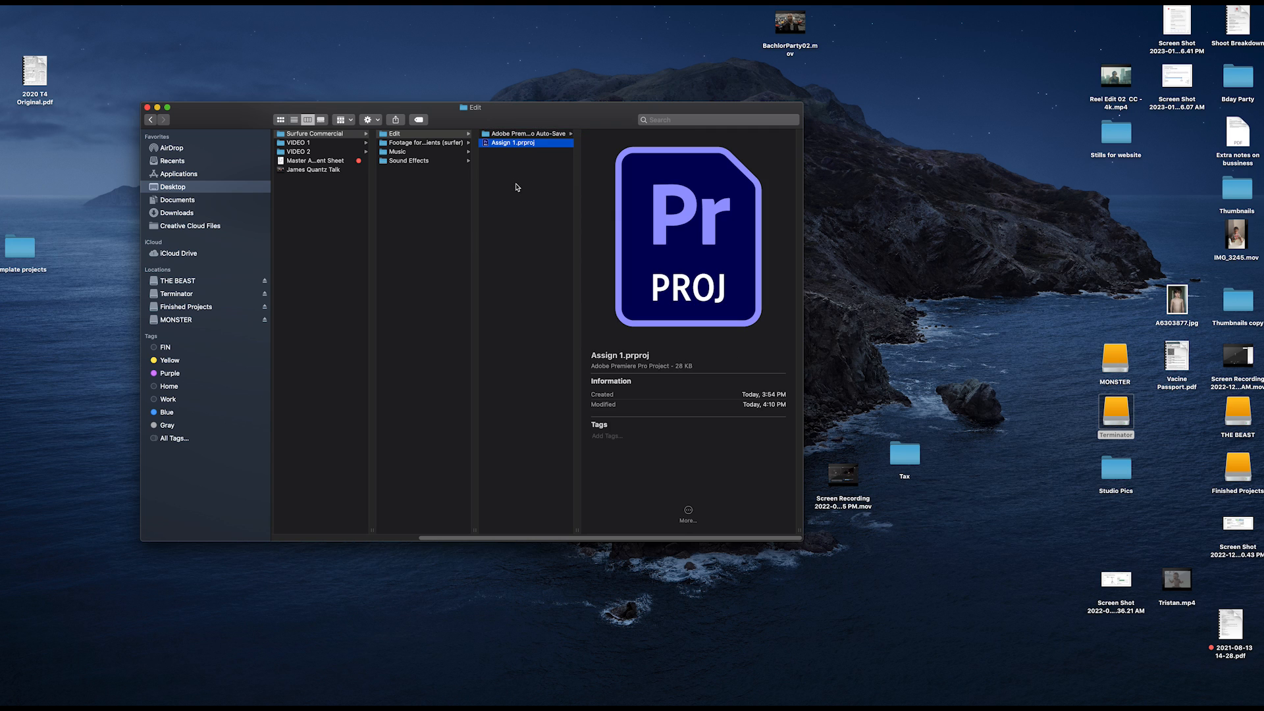